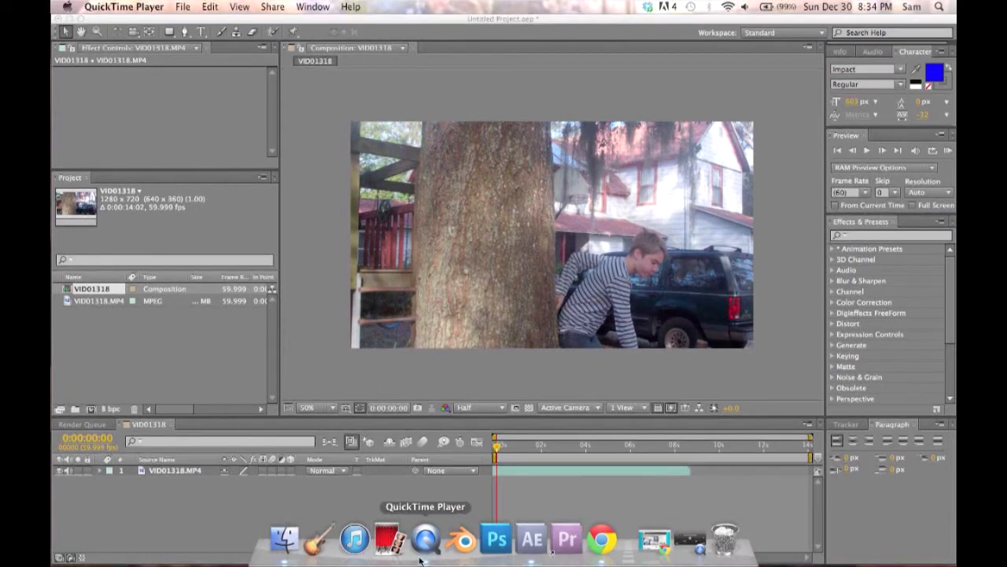
- Open VID01315.mov from All My Files in Finder, skim through the clip, close it and return to After Effects
click(282, 557)
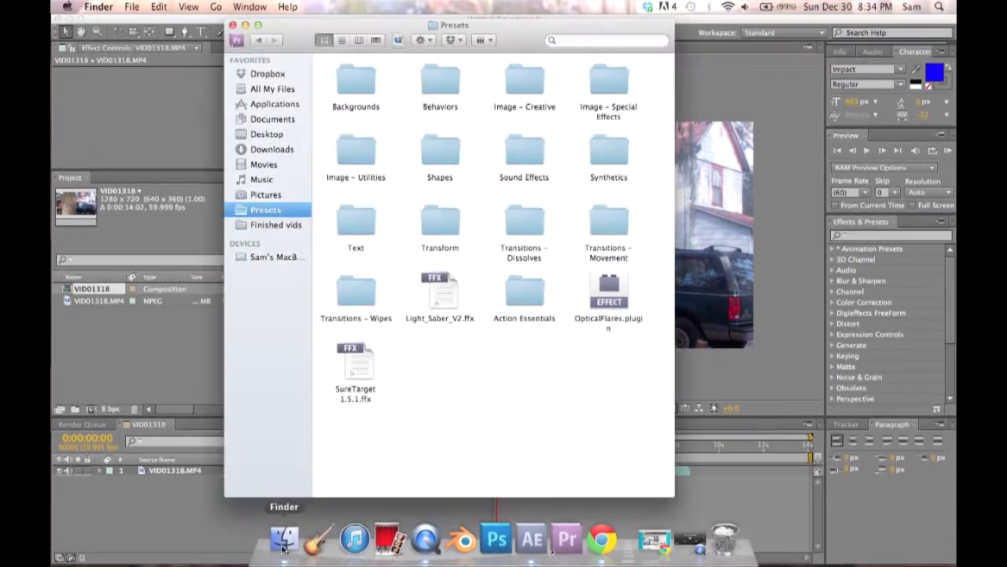
click(264, 91)
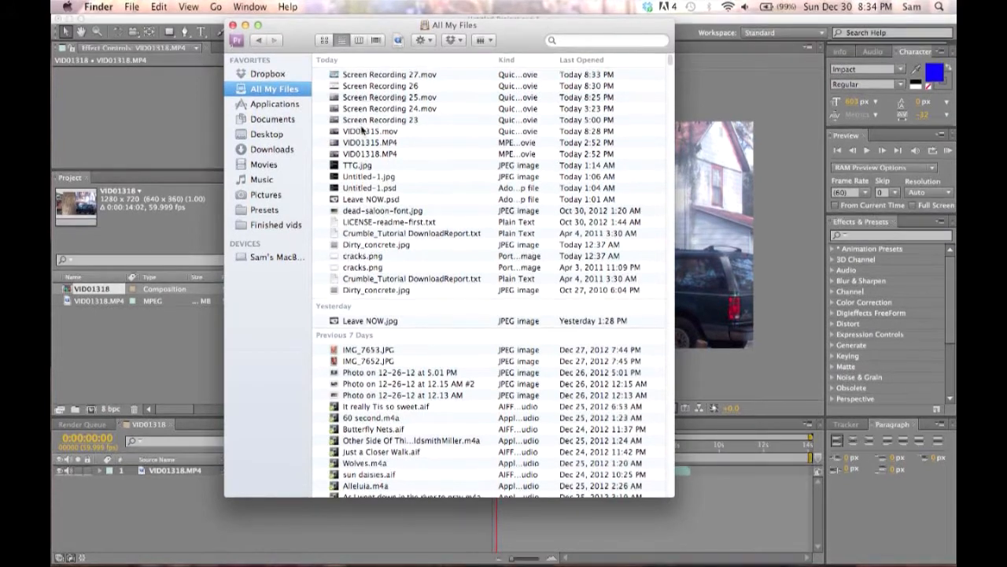
double_click(359, 131)
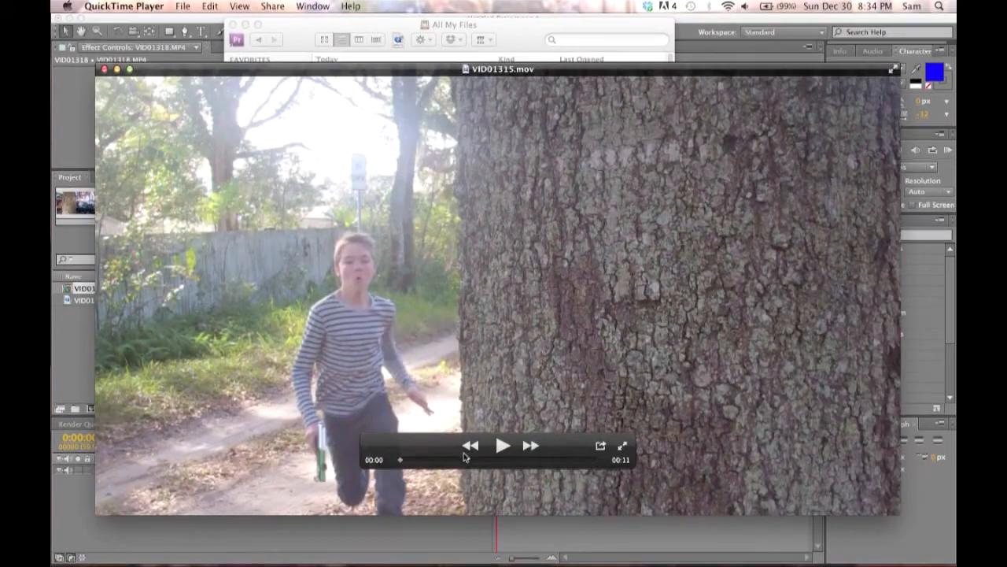
click(466, 459)
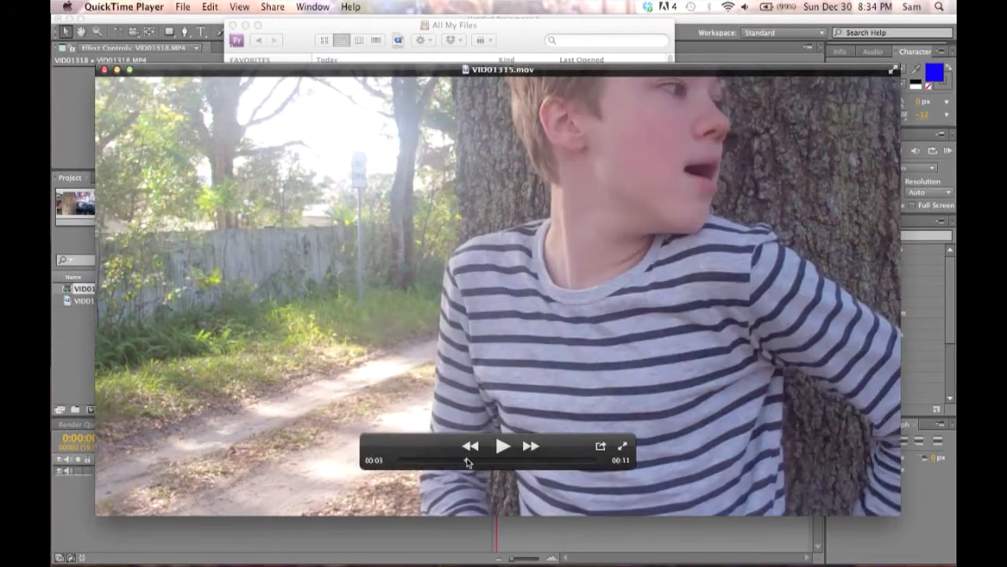
click(479, 459)
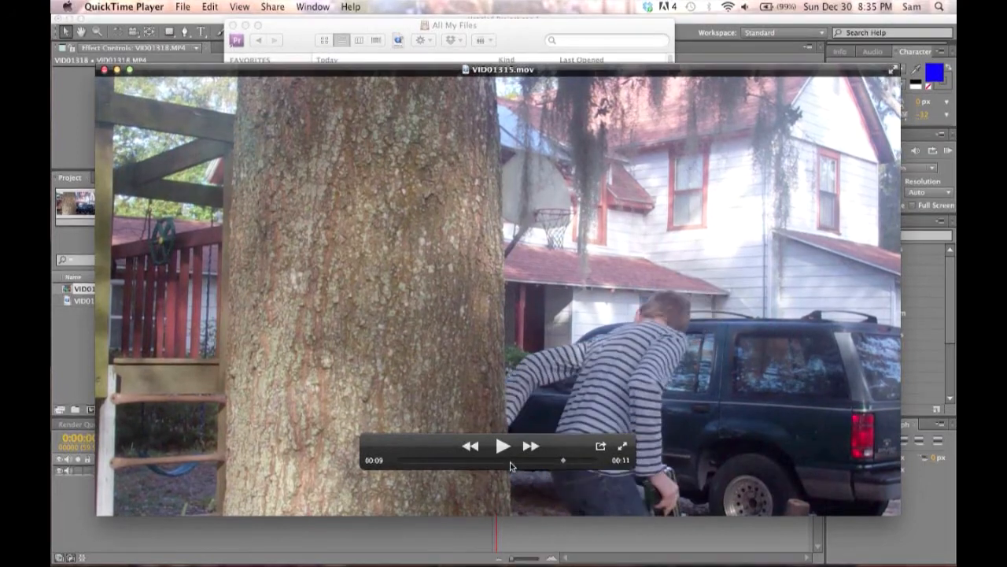
click(105, 70)
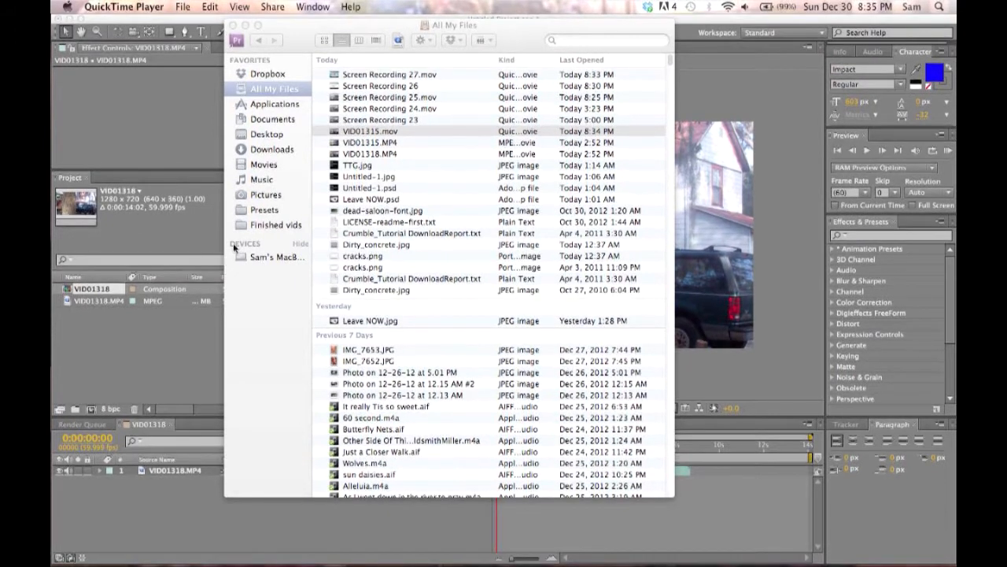
click(173, 324)
- Switch to Chrome, browse the film channel's uploaded videos on YouTube, and return to After Effects
mouse_move(512, 561)
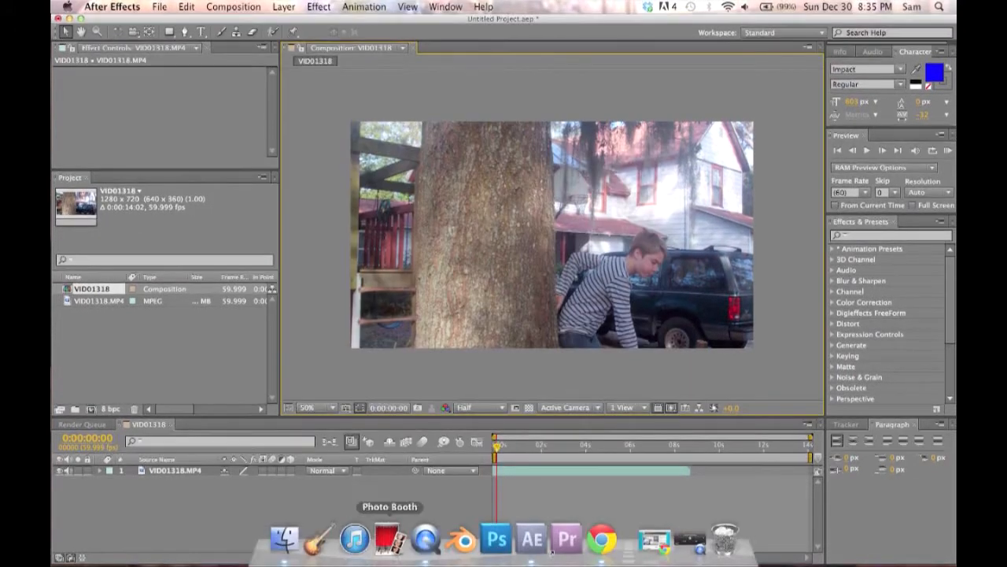
click(602, 539)
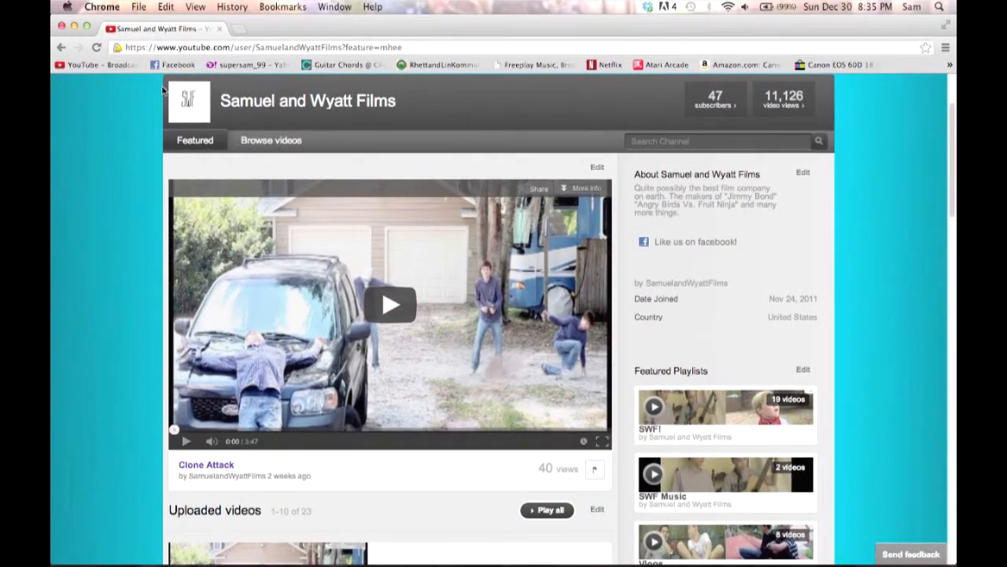
scroll(158, 248, down, 10)
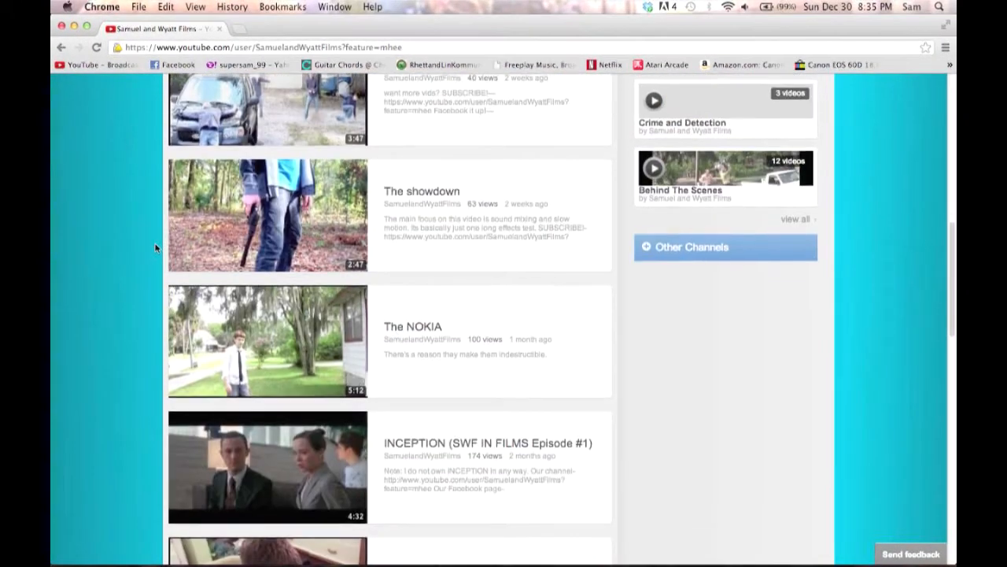
scroll(158, 247, up, 10)
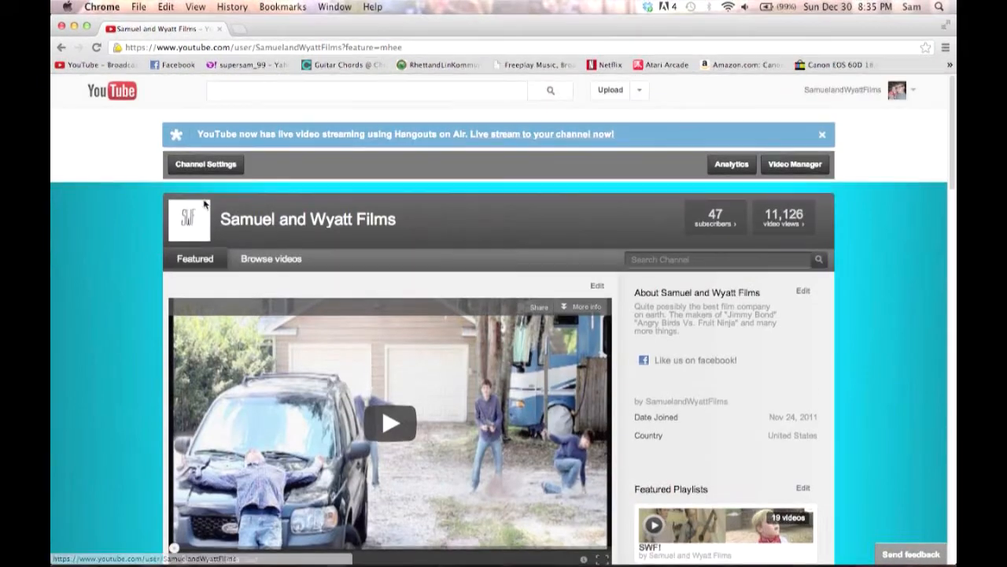
scroll(155, 350, down, 7)
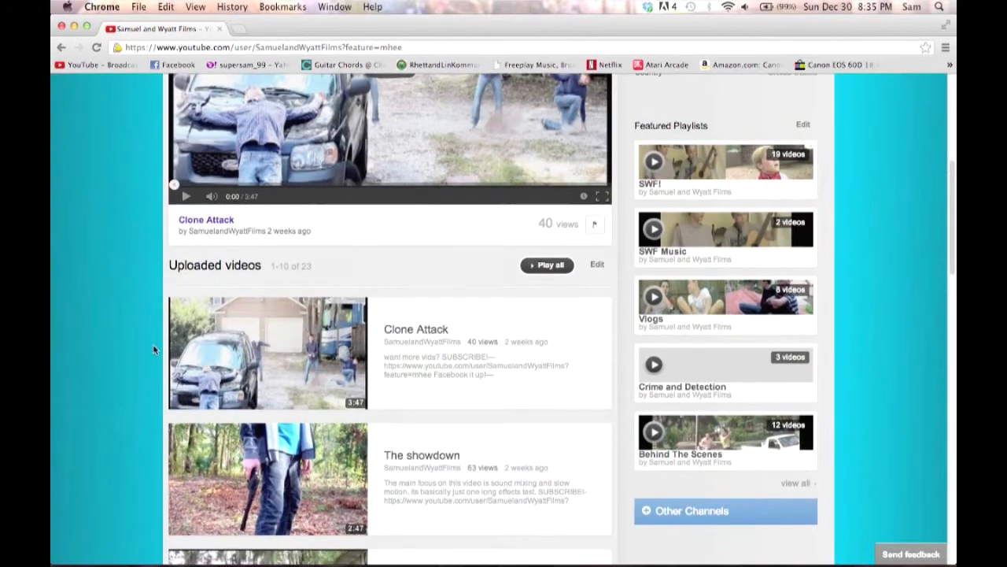
scroll(155, 350, down, 6)
scroll(154, 350, down, 6)
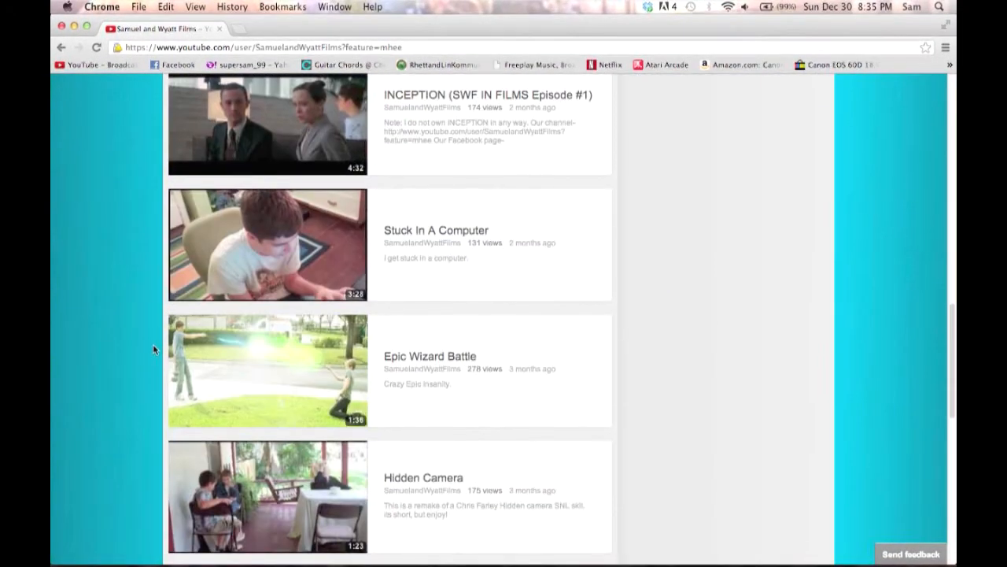
scroll(154, 350, down, 6)
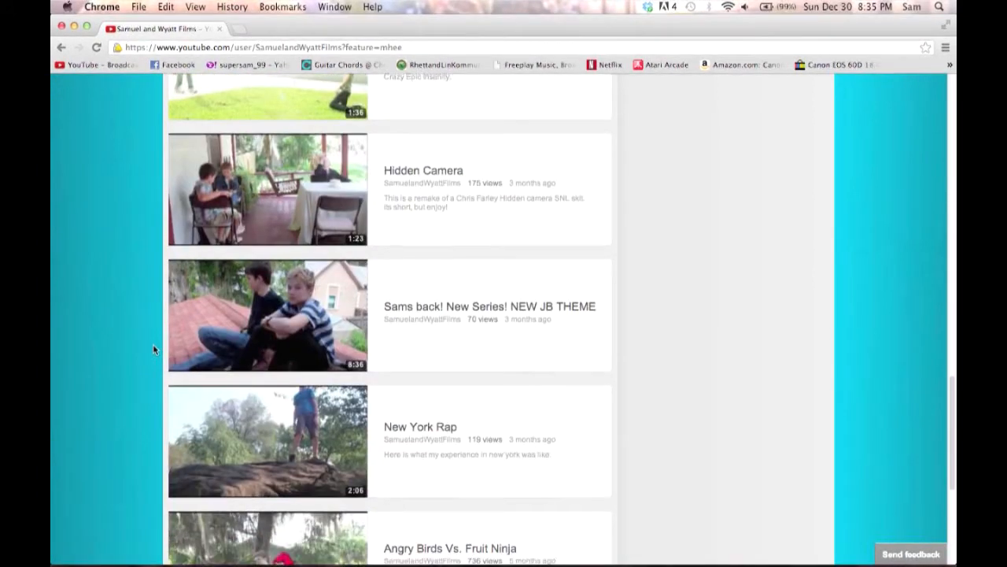
scroll(154, 350, up, 4)
scroll(175, 308, down, 5)
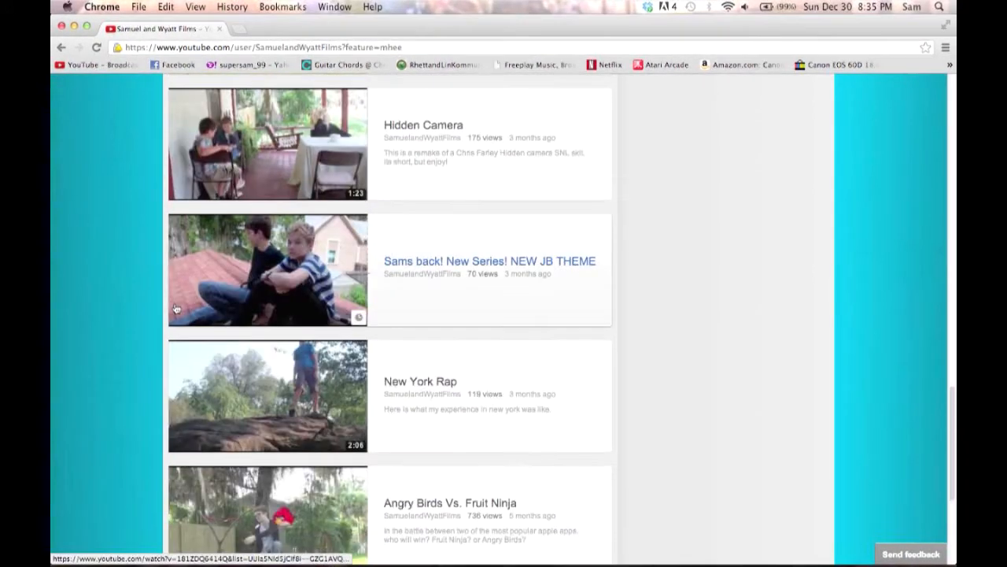
scroll(175, 308, down, 5)
scroll(175, 309, up, 20)
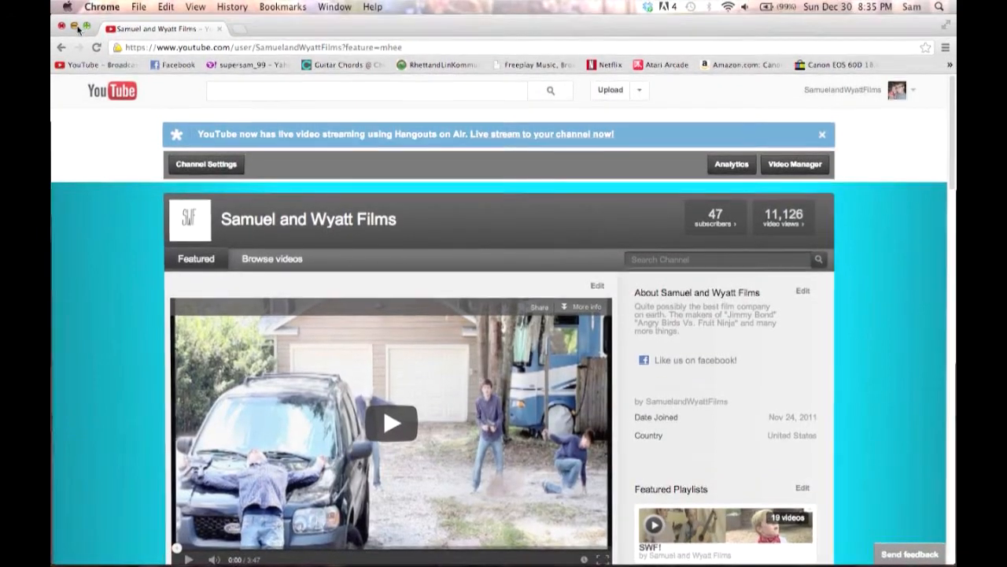
click(74, 27)
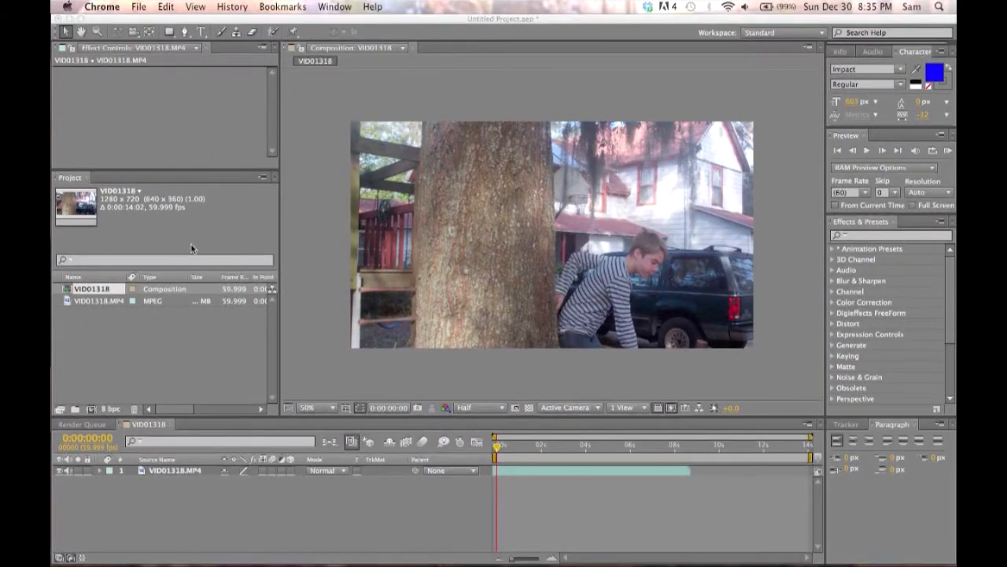
click(314, 195)
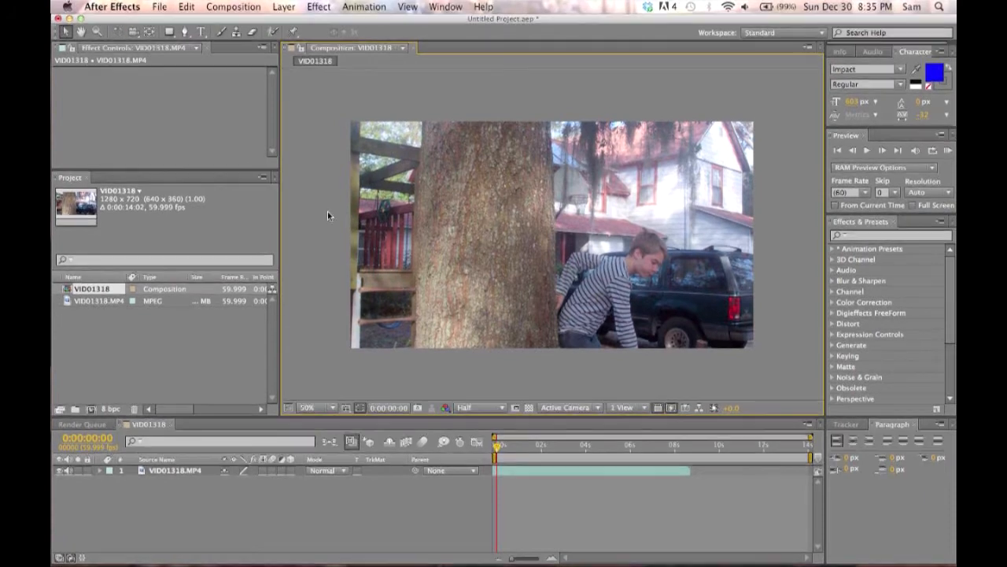
mouse_move(401, 560)
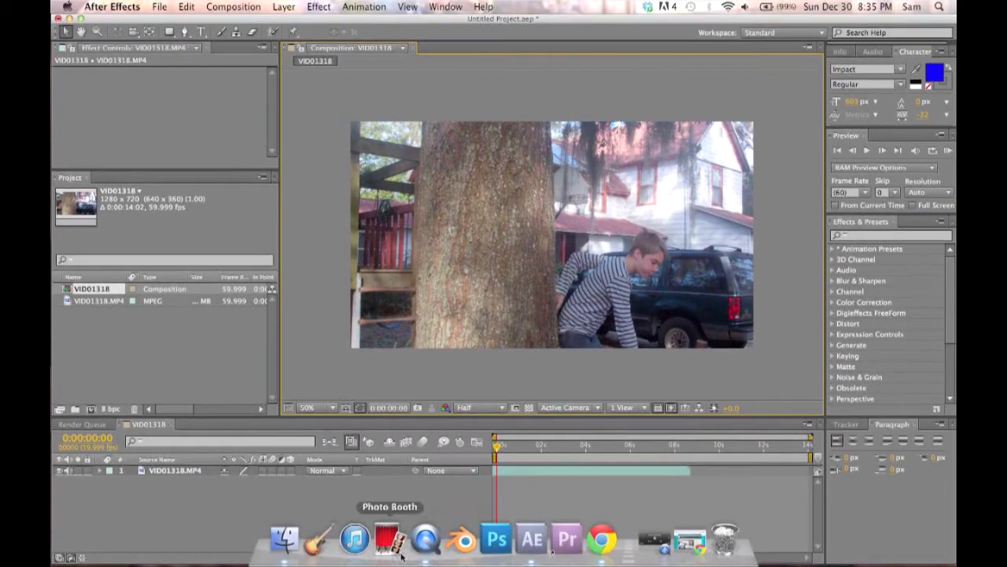
click(426, 540)
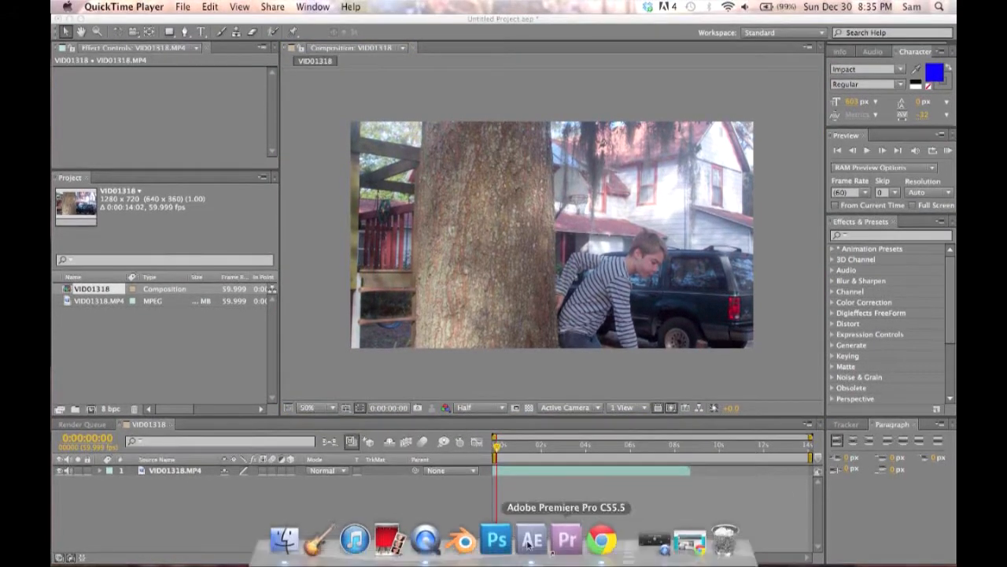
click(657, 544)
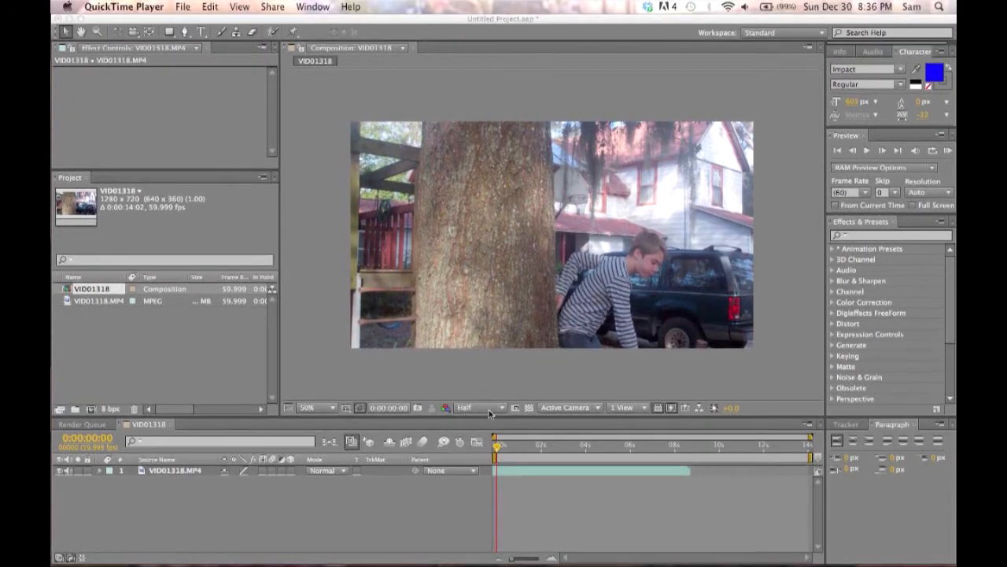
click(84, 115)
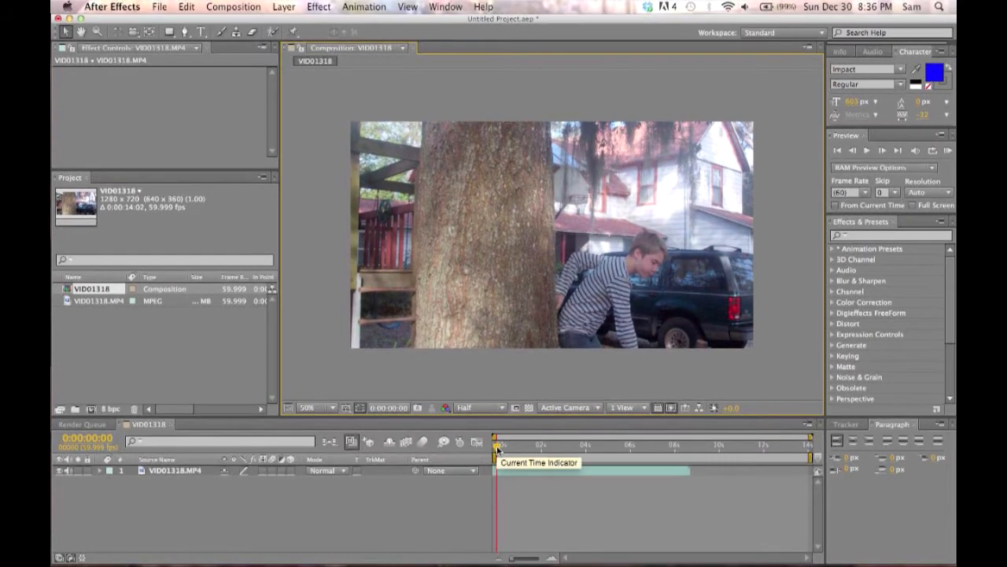
- Move the playhead to 0:00:00:46 and import Charge_22.mov from the 03. Charges folder under Presets in Finder
drag(497, 448, 514, 447)
mouse_move(390, 562)
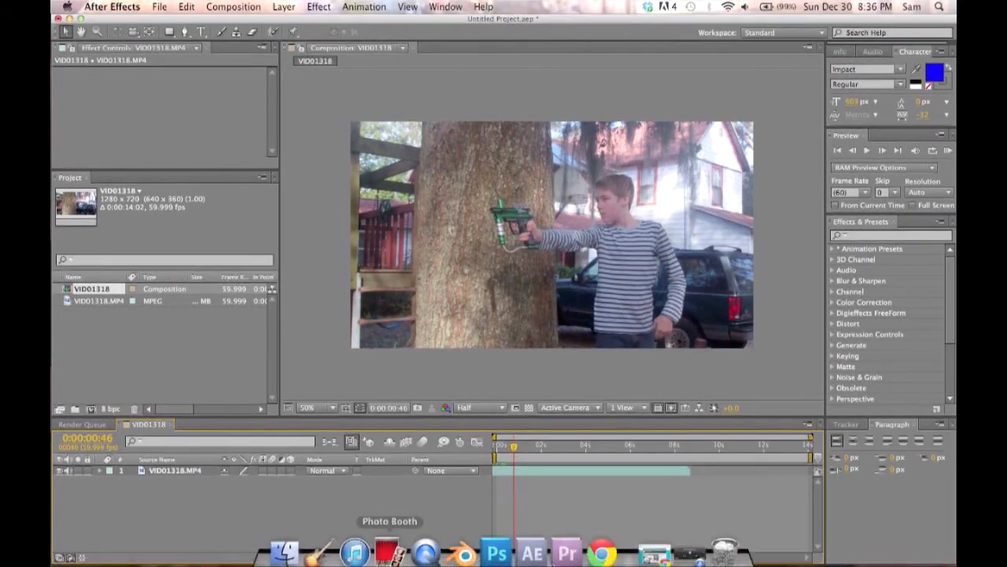
click(283, 553)
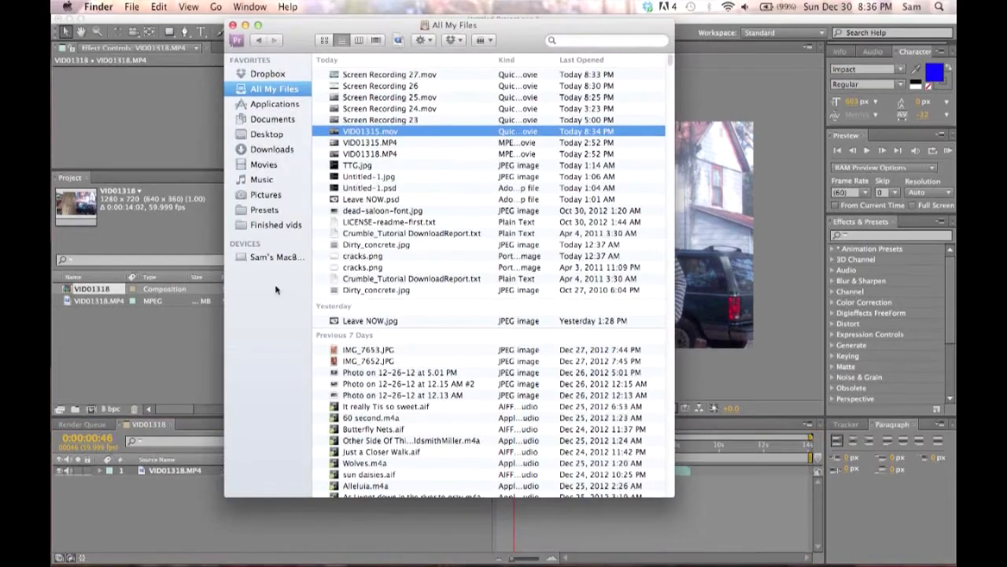
click(256, 223)
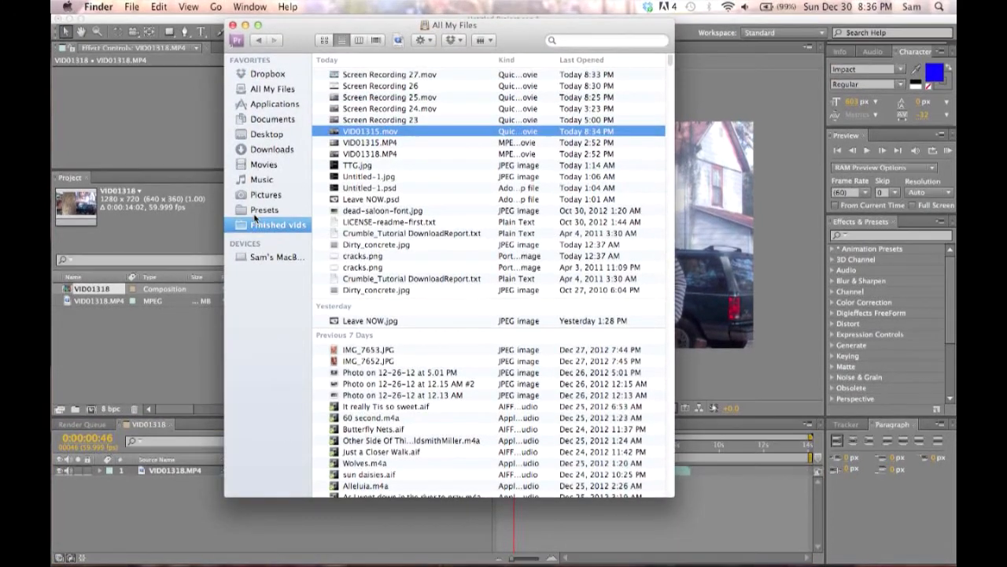
click(257, 214)
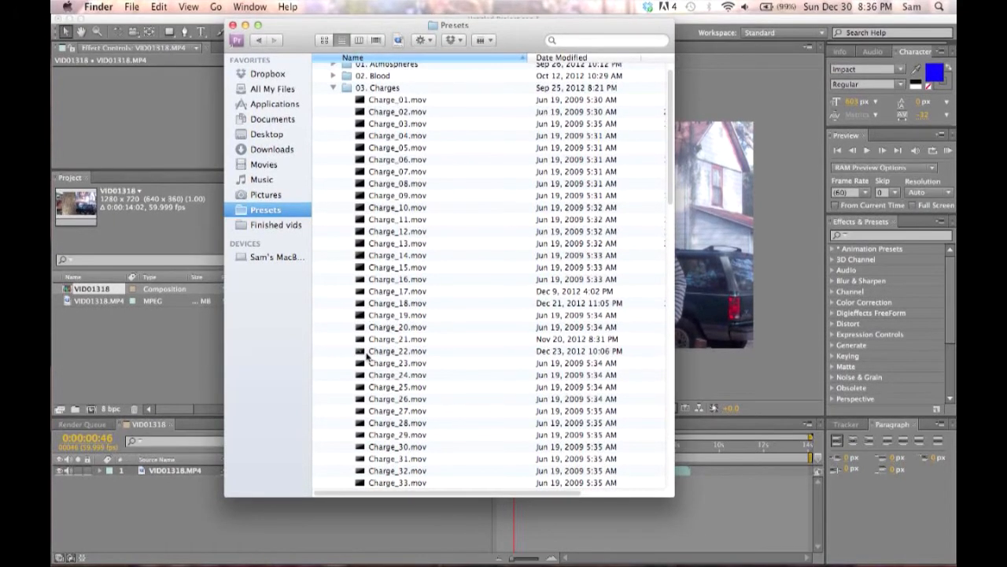
drag(367, 352, 126, 363)
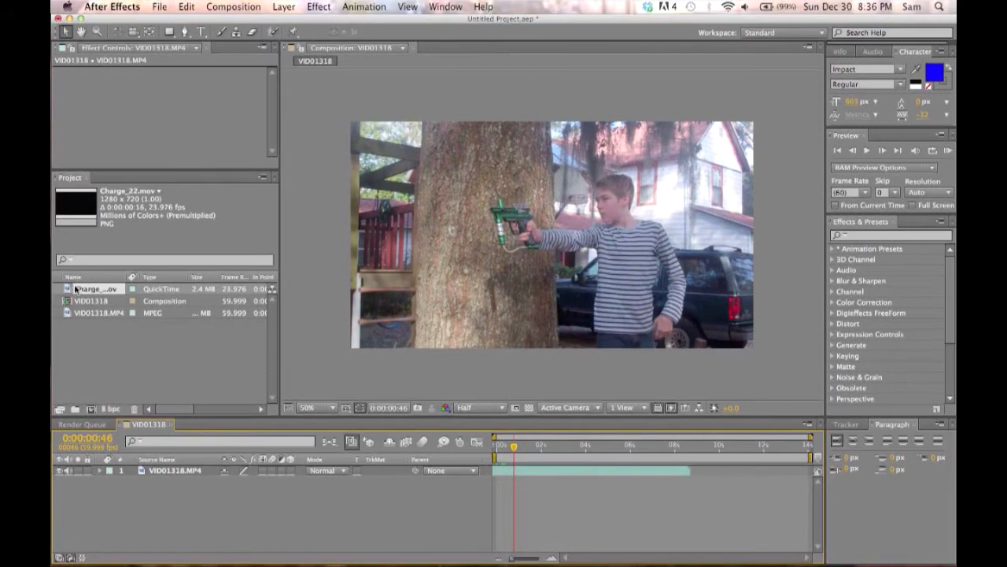
click(94, 291)
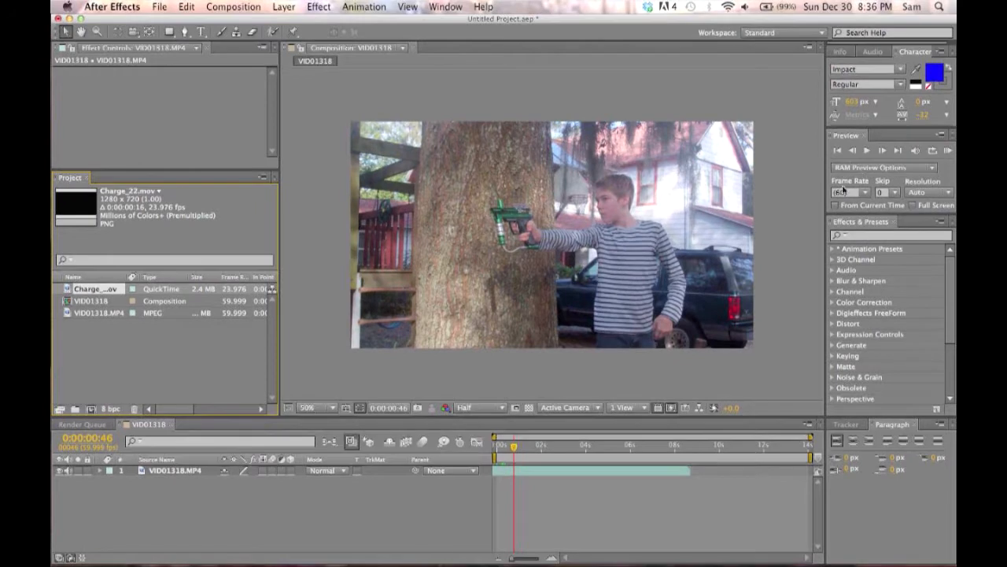
- Step the playhead frame by frame through the aimed-gun shot and park it at 0:00:01:09
click(884, 149)
click(884, 150)
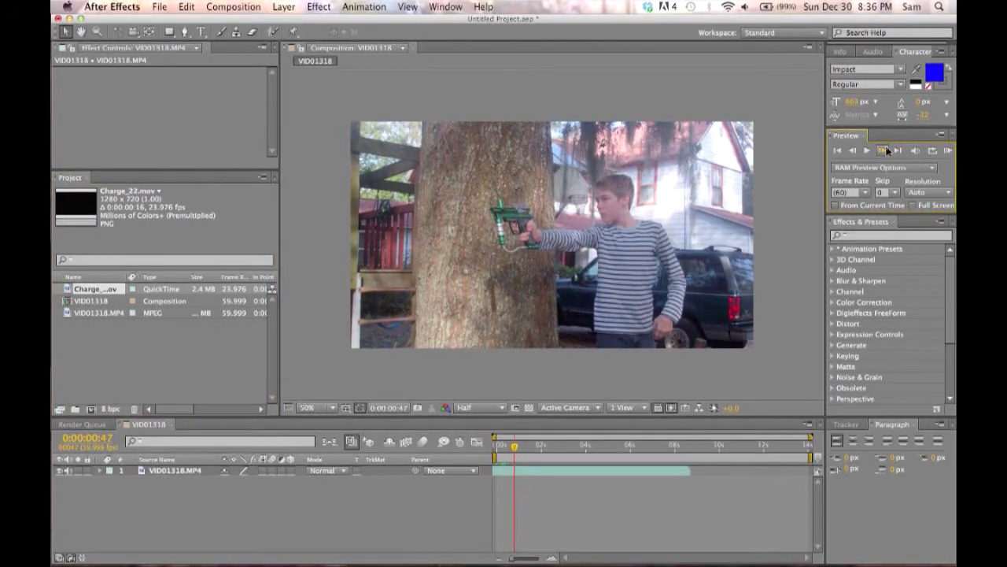
click(883, 150)
click(884, 150)
click(884, 149)
click(884, 150)
click(884, 150)
click(886, 149)
click(885, 150)
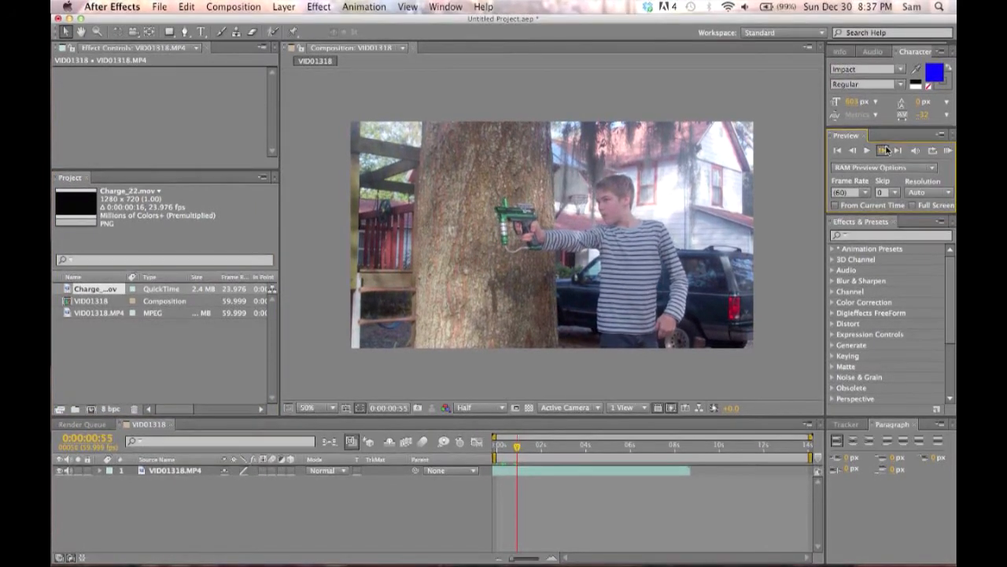
click(885, 150)
click(886, 150)
click(885, 150)
click(886, 150)
click(886, 150)
click(885, 150)
click(885, 149)
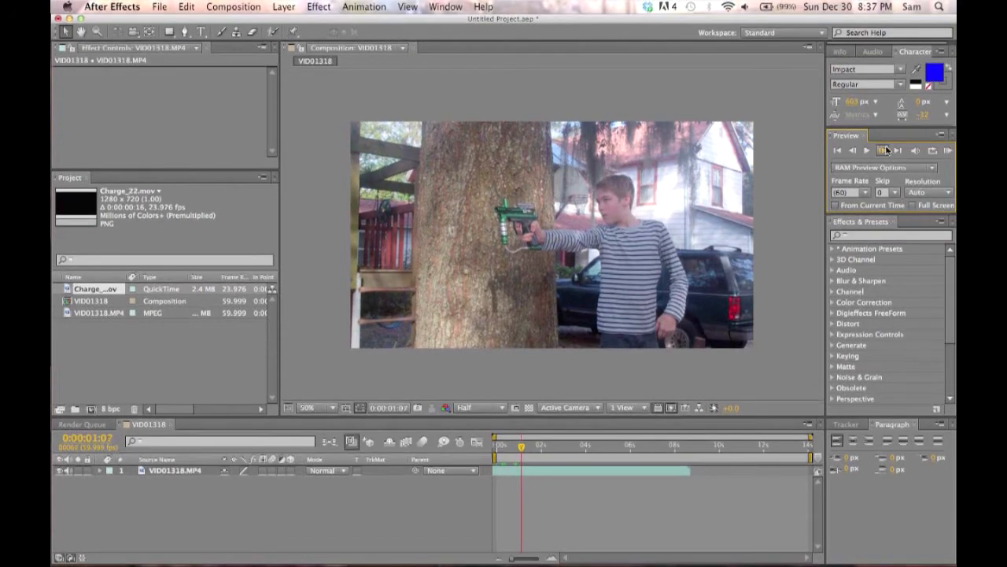
click(886, 150)
click(886, 149)
click(885, 149)
click(861, 149)
click(861, 150)
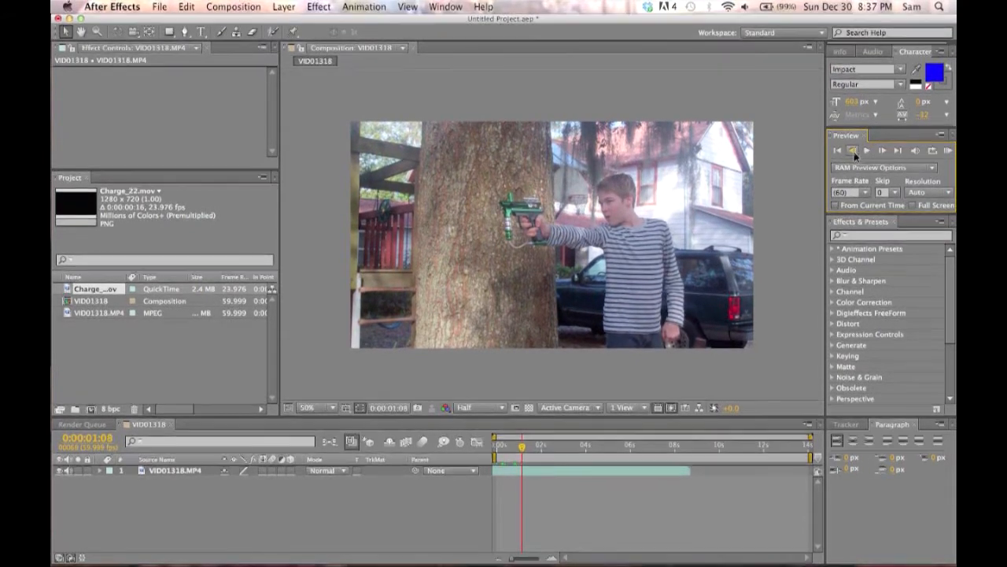
click(861, 149)
click(861, 149)
click(861, 150)
click(883, 149)
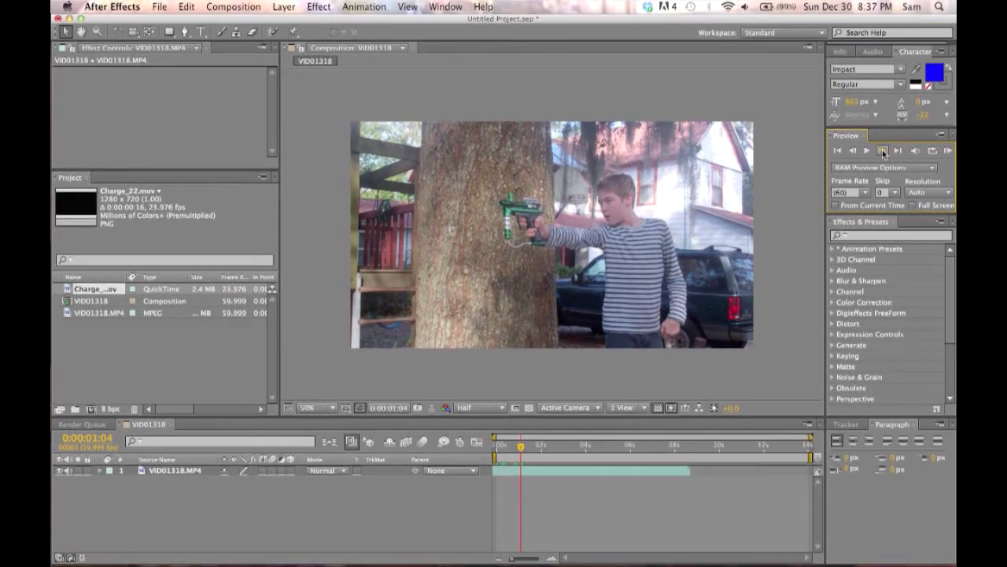
click(882, 150)
click(882, 149)
click(882, 150)
click(883, 150)
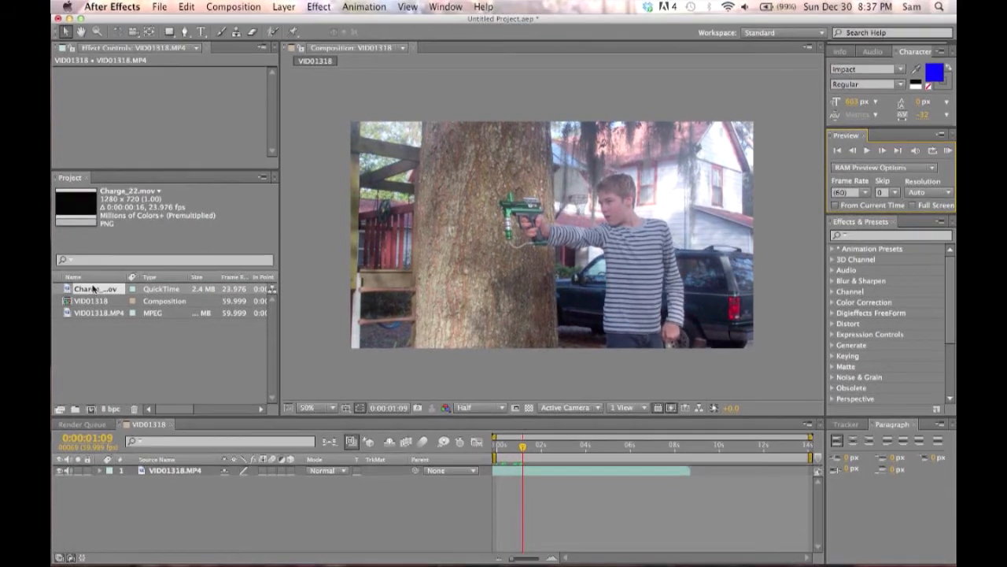
- Place Charge_22.mov above the VID01318 footage, starting a few frames before 0:00:01:09, and trim its start to that frame
drag(94, 289, 528, 474)
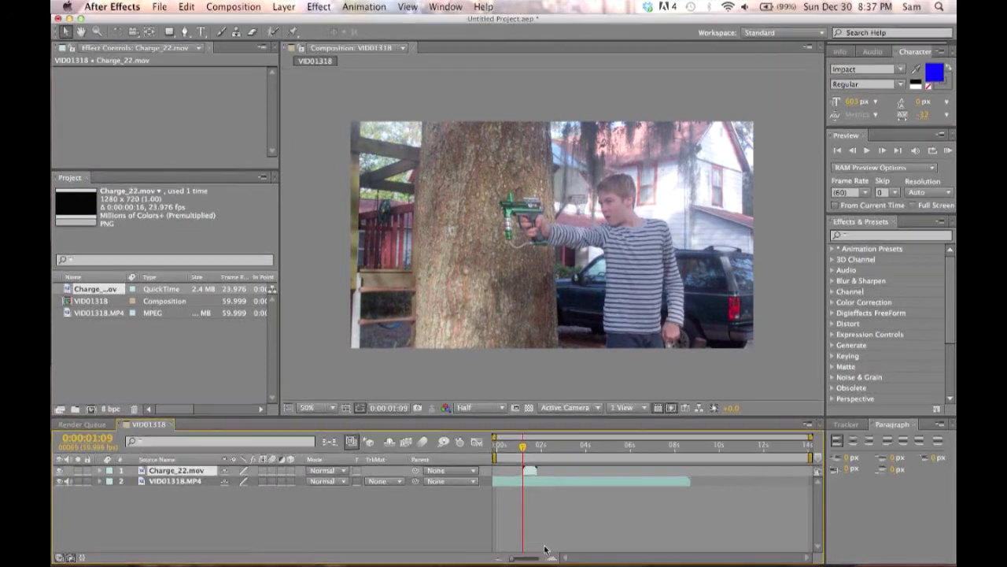
click(552, 558)
click(552, 557)
click(552, 557)
click(552, 557)
click(552, 557)
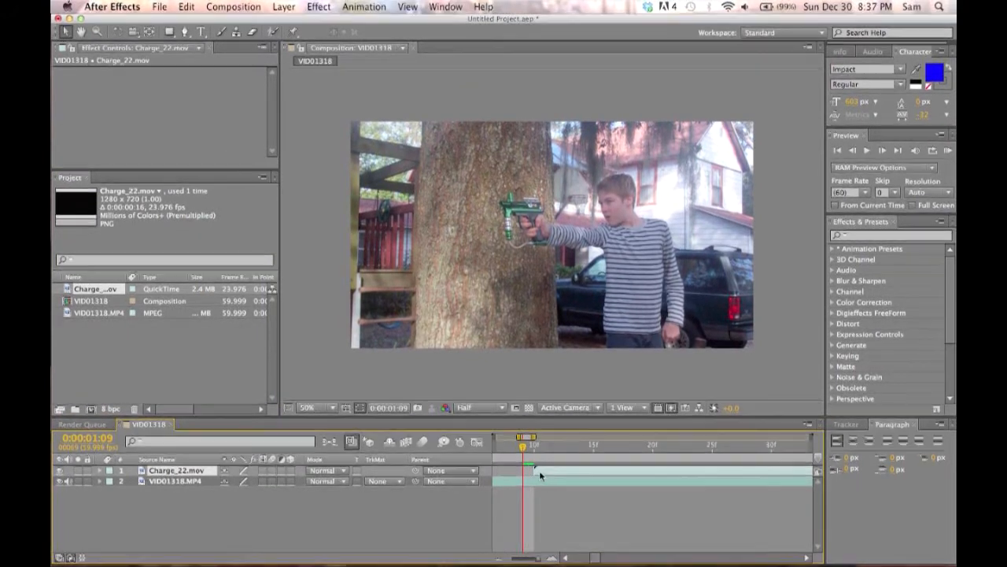
click(533, 475)
drag(534, 474, 626, 472)
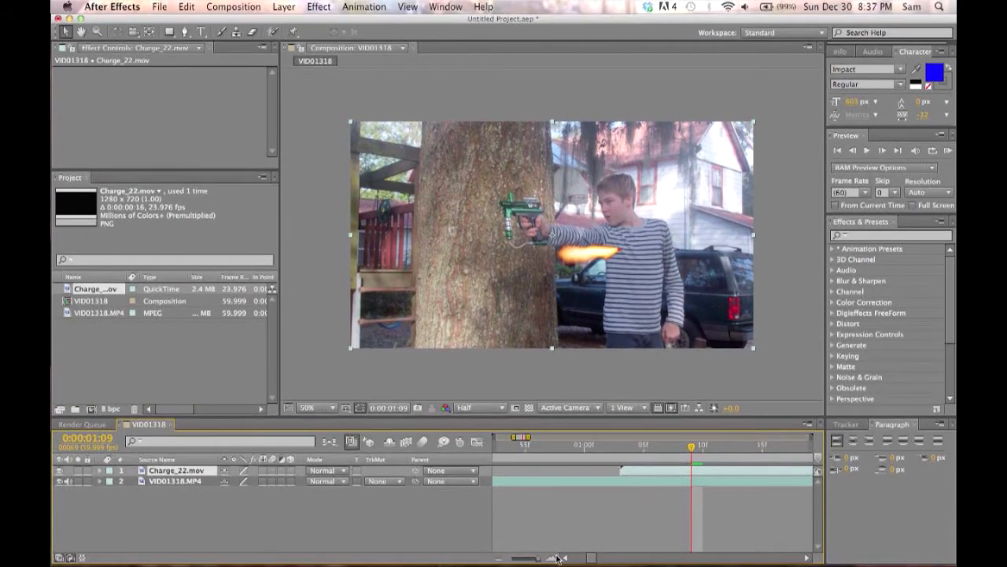
drag(539, 557, 532, 558)
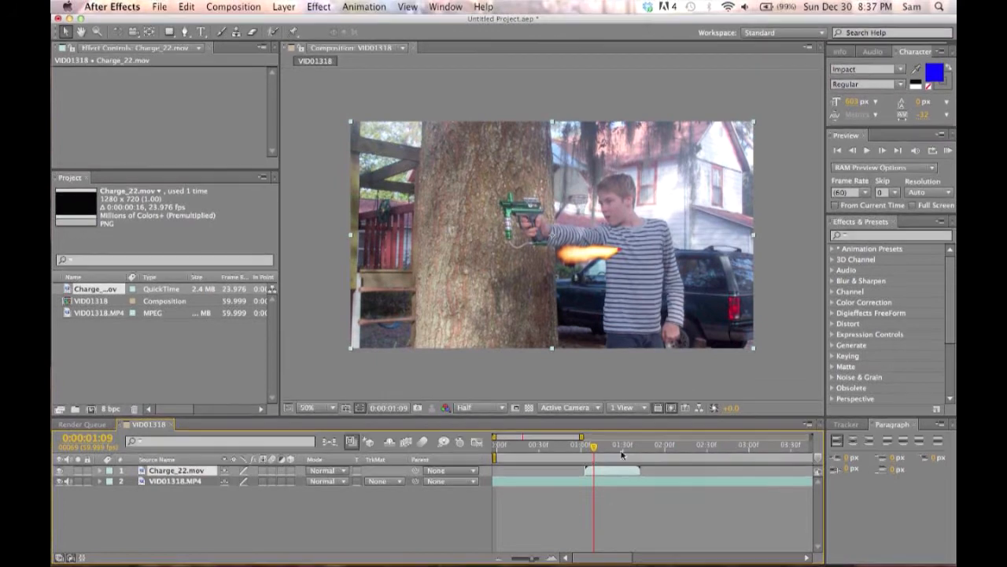
drag(586, 470, 592, 471)
- Shrink the Charge_22.mov layer, align its blast with the gun's muzzle, and stretch it wider while checking the frame at 0:00:01:18
drag(593, 316, 617, 318)
drag(779, 350, 528, 234)
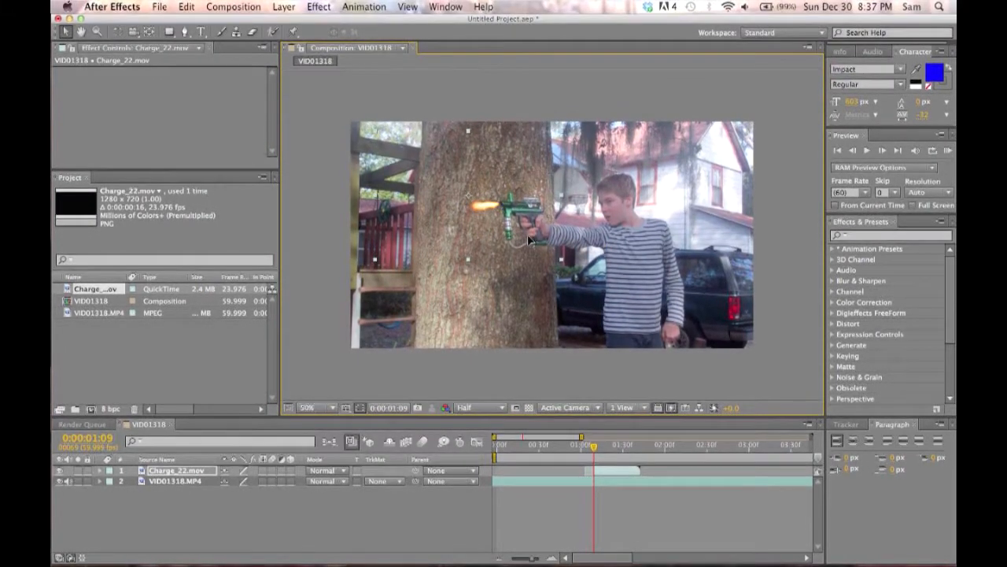
drag(594, 446, 606, 447)
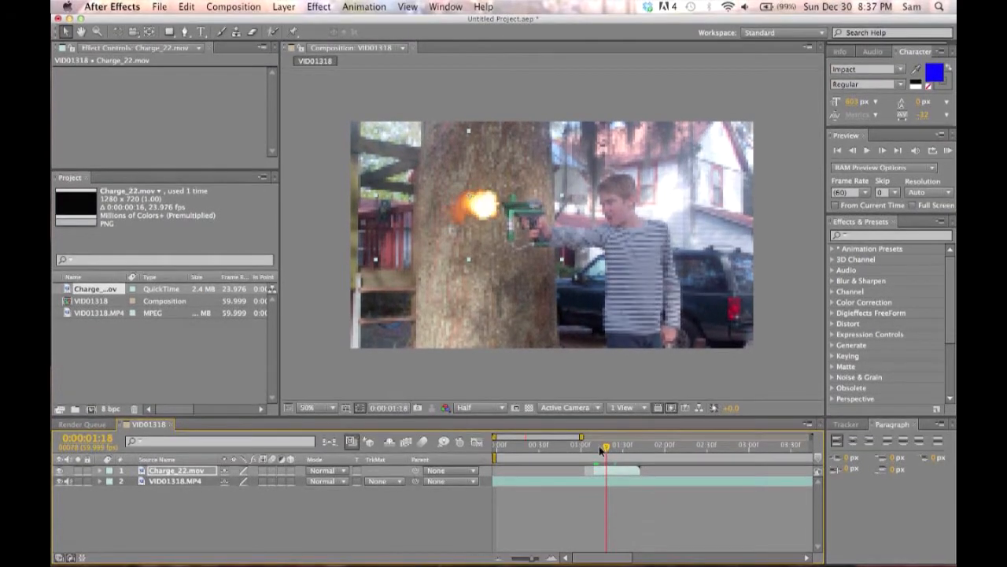
click(515, 200)
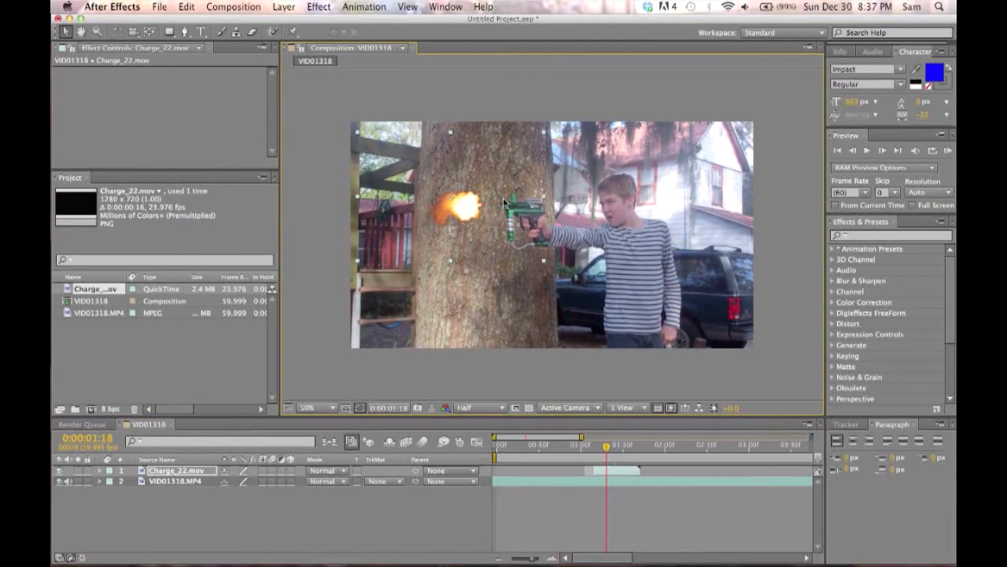
mouse_move(557, 197)
mouse_down()
mouse_move(573, 197)
mouse_move(550, 211)
mouse_up()
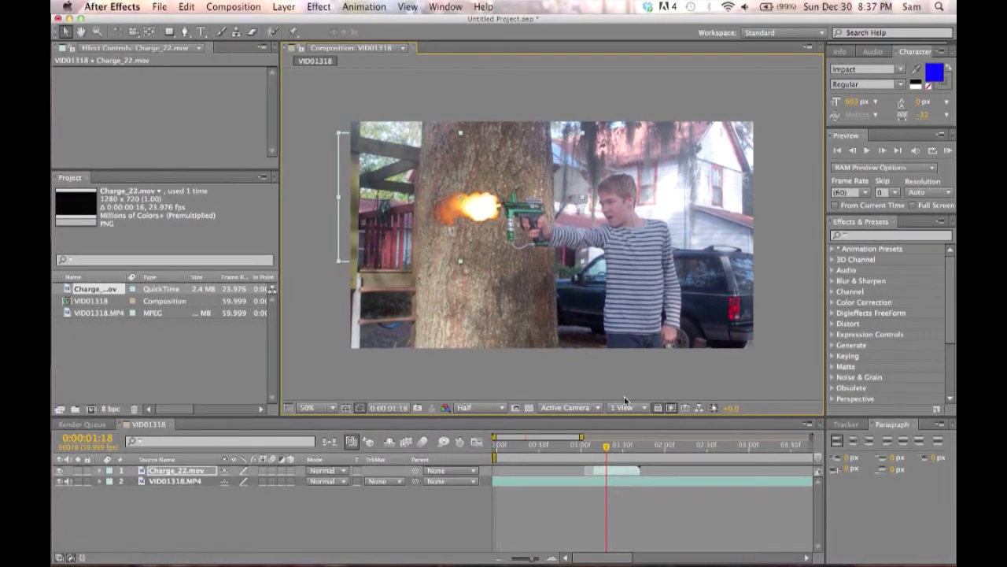
- Restore the trimmed start of the Charge_22.mov layer and slide the layer slightly earlier, to start at about 0:00:01:02
mouse_move(606, 447)
mouse_down()
mouse_move(591, 451)
mouse_move(631, 449)
mouse_move(596, 451)
mouse_up()
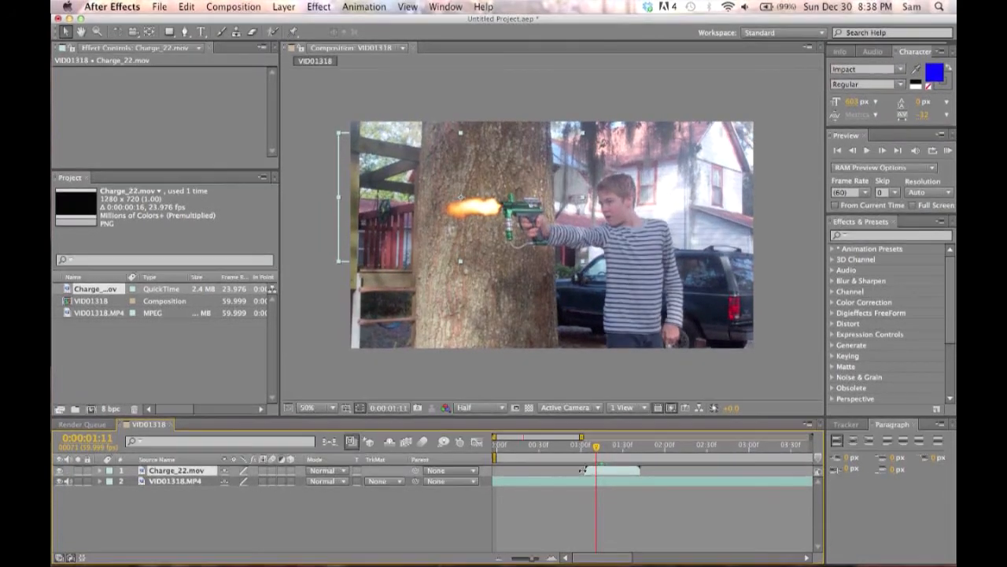
drag(596, 449, 588, 455)
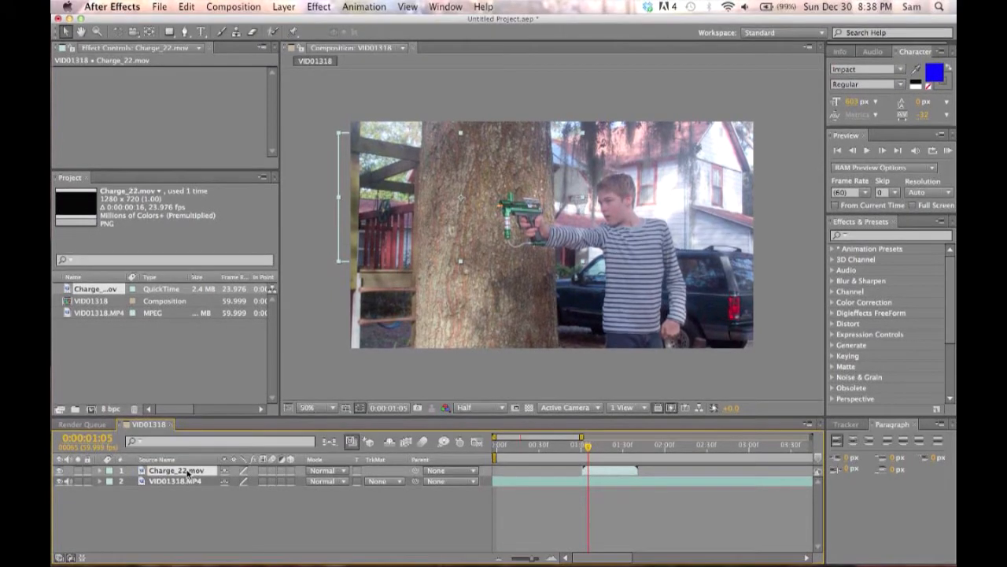
- Enable time remapping on the Charge_22.mov layer and move its end keyframe earlier to speed up the blast
right_click(188, 472)
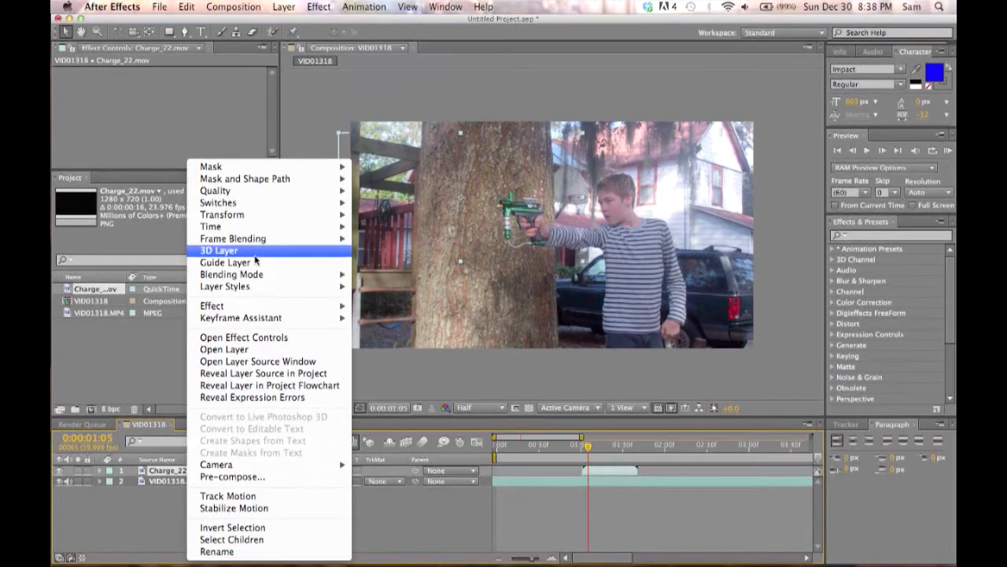
mouse_move(276, 228)
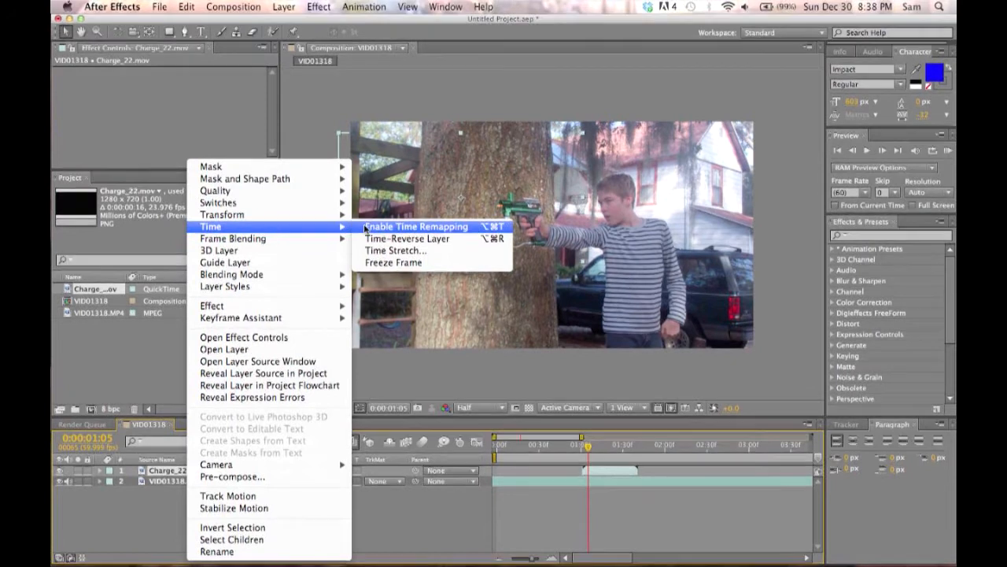
click(413, 226)
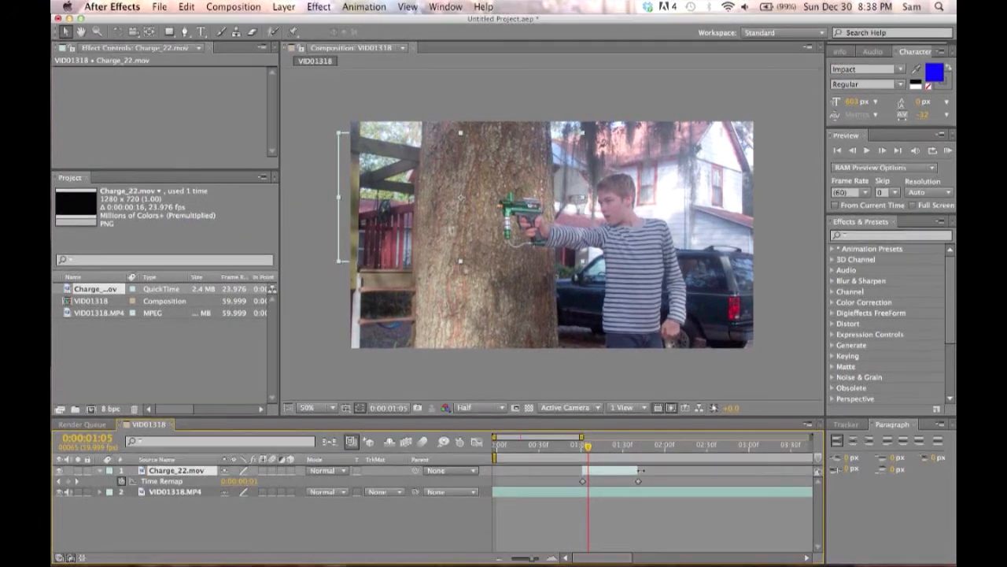
drag(637, 480, 608, 485)
- Play the shot from 0:00:01:02 to check the speed of the muzzle blast
drag(588, 446, 583, 446)
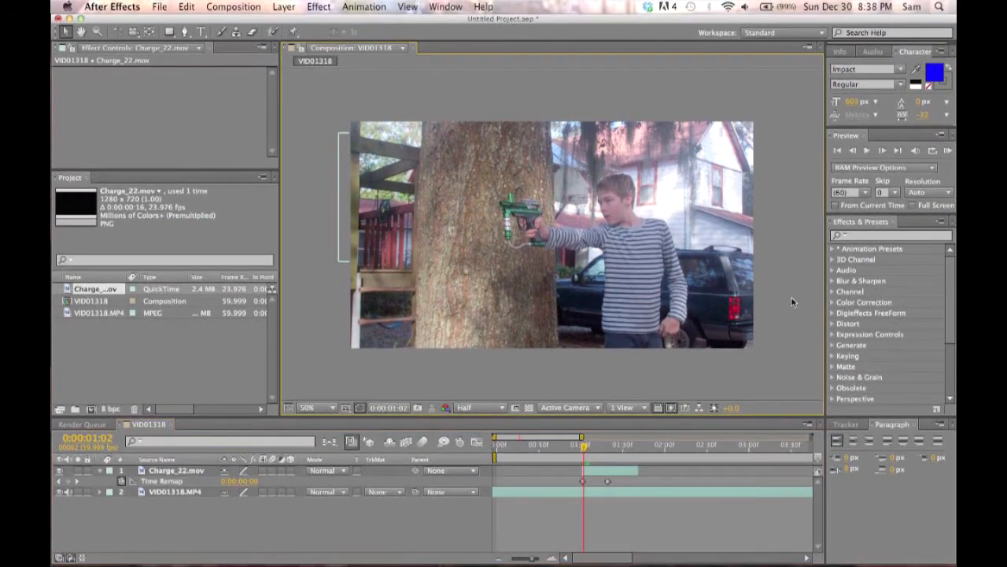
click(867, 150)
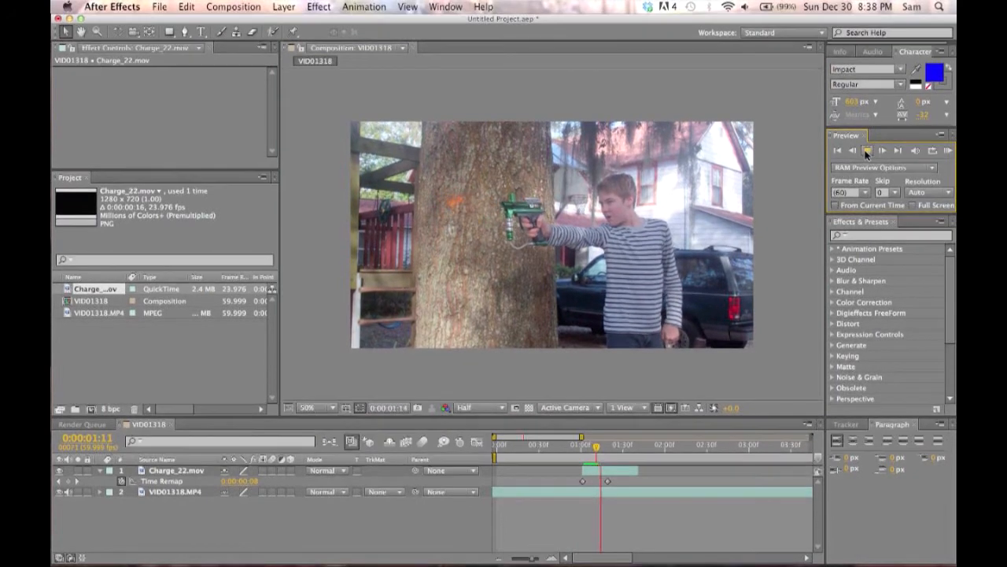
click(866, 152)
- Move the end Time Remap keyframe a few frames earlier and play the shot from 0:00:01:01
drag(600, 445, 592, 445)
drag(607, 481, 602, 482)
drag(592, 446, 580, 454)
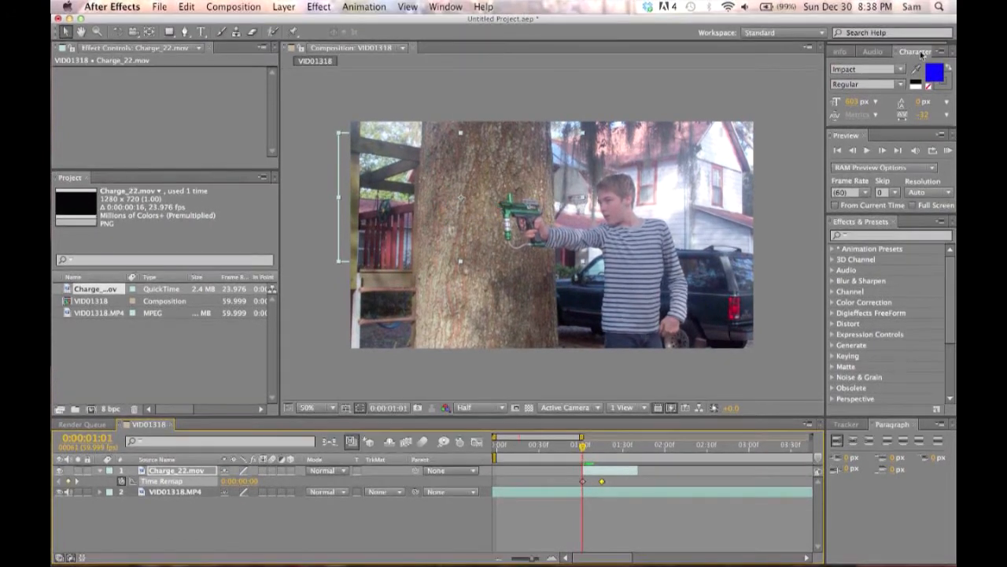
click(866, 151)
click(867, 151)
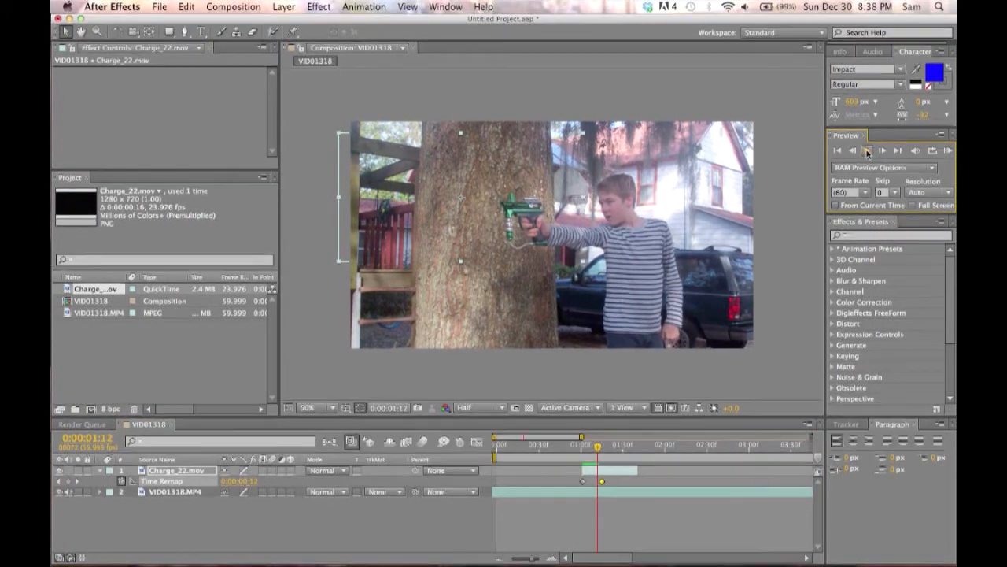
- Move the end Time Remap keyframe several frames later and set the Charge_22.mov layer's blending mode to Add
drag(602, 480, 610, 480)
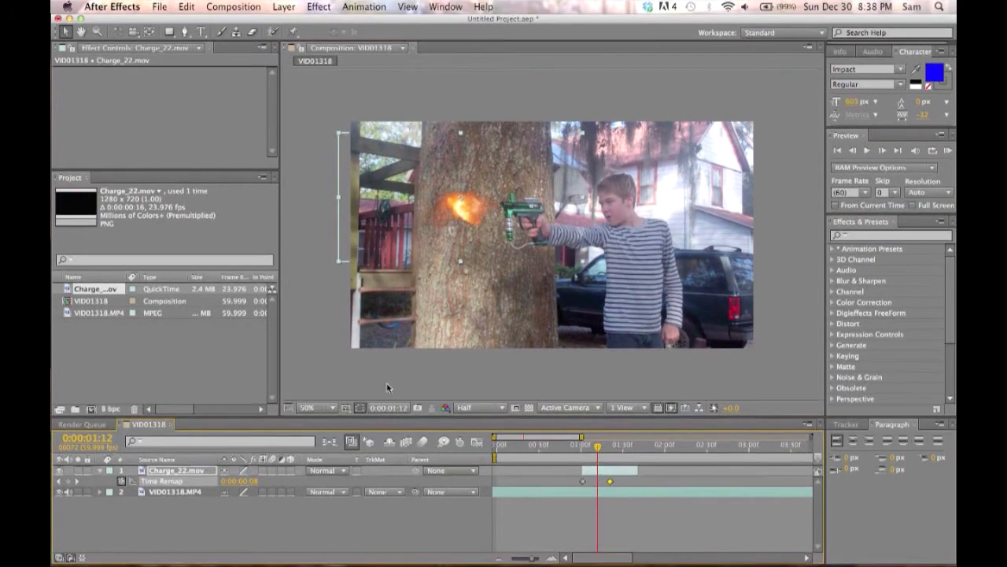
click(388, 387)
click(592, 446)
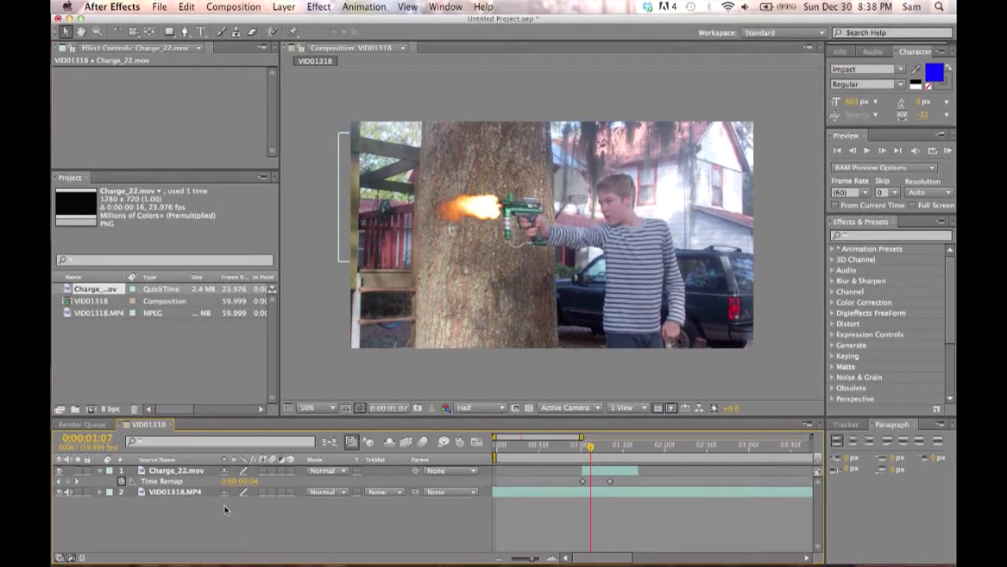
click(331, 470)
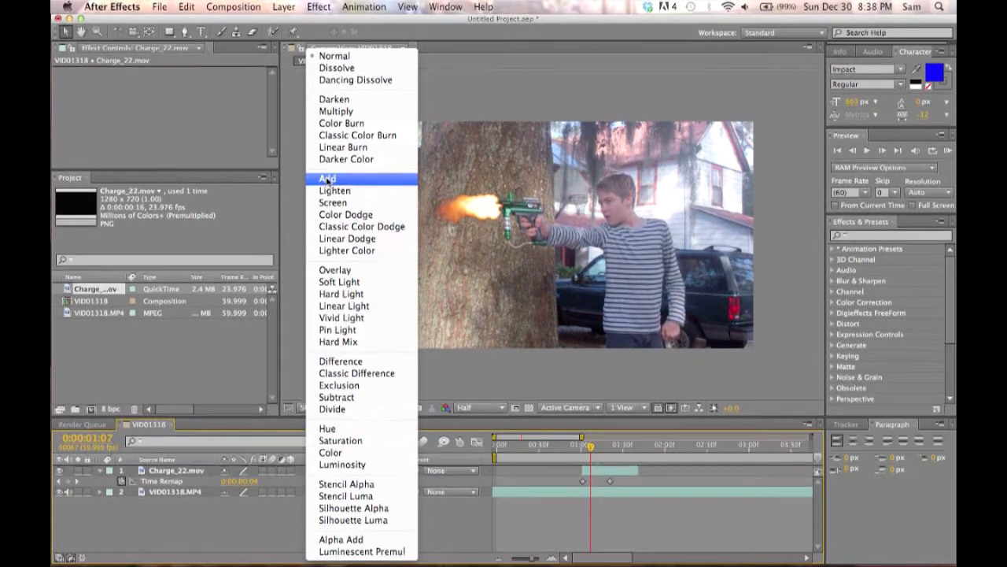
click(325, 179)
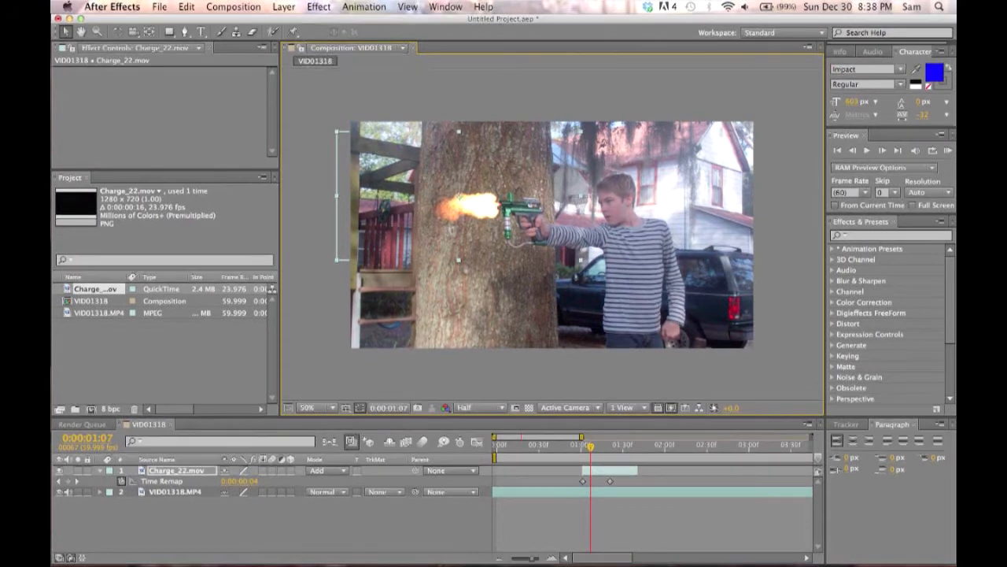
- Apply the Tint color correction effect to the Charge_22.mov layer
click(319, 6)
mouse_move(362, 139)
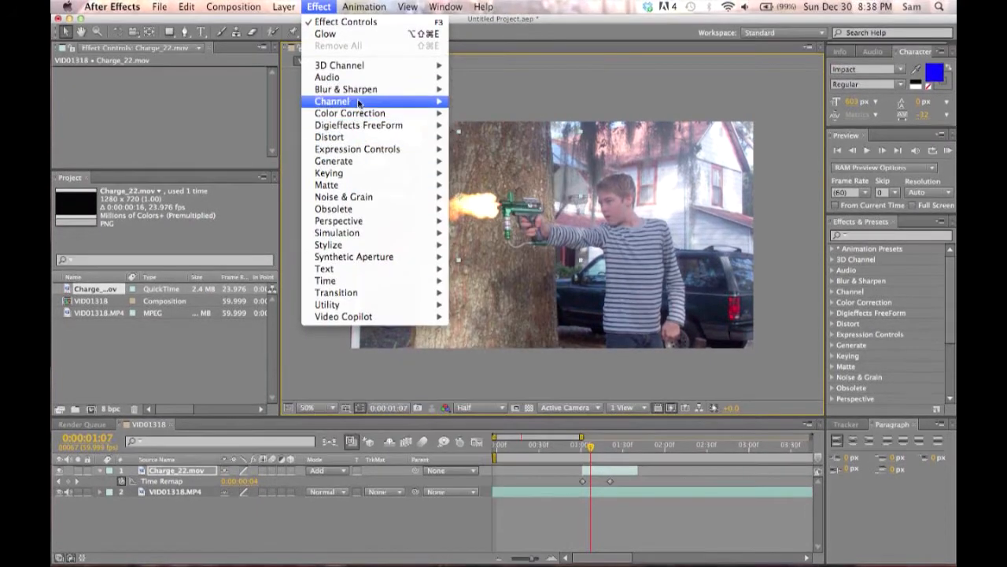
mouse_move(425, 113)
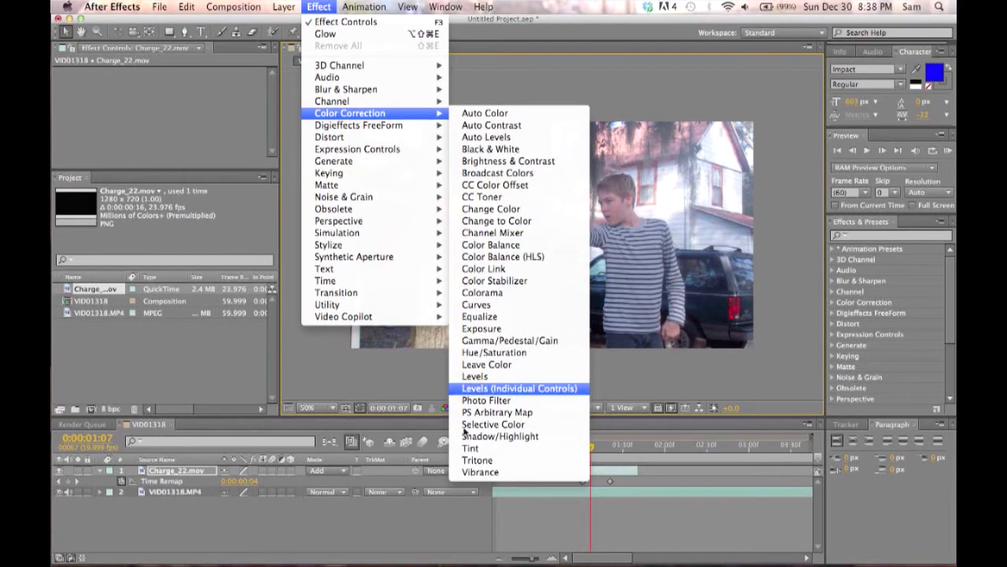
click(468, 447)
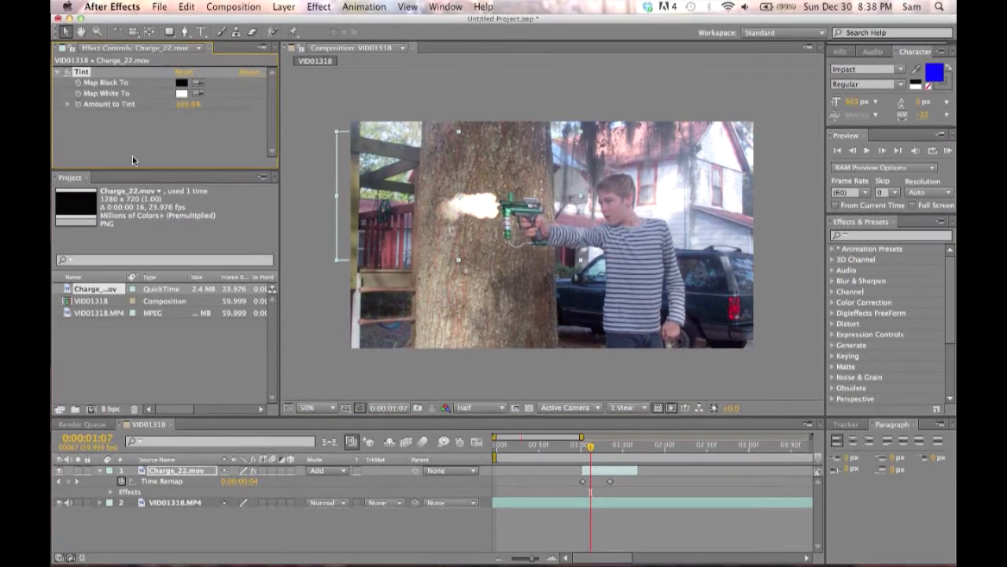
- Set the Tint effect's Map Black To color to a bright, fully saturated cyan
click(182, 83)
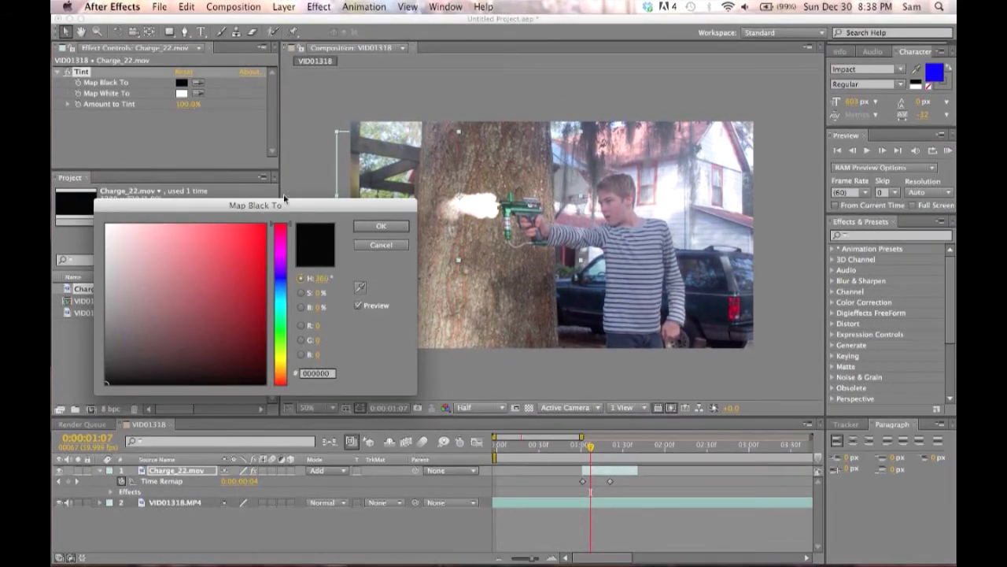
click(265, 225)
click(283, 244)
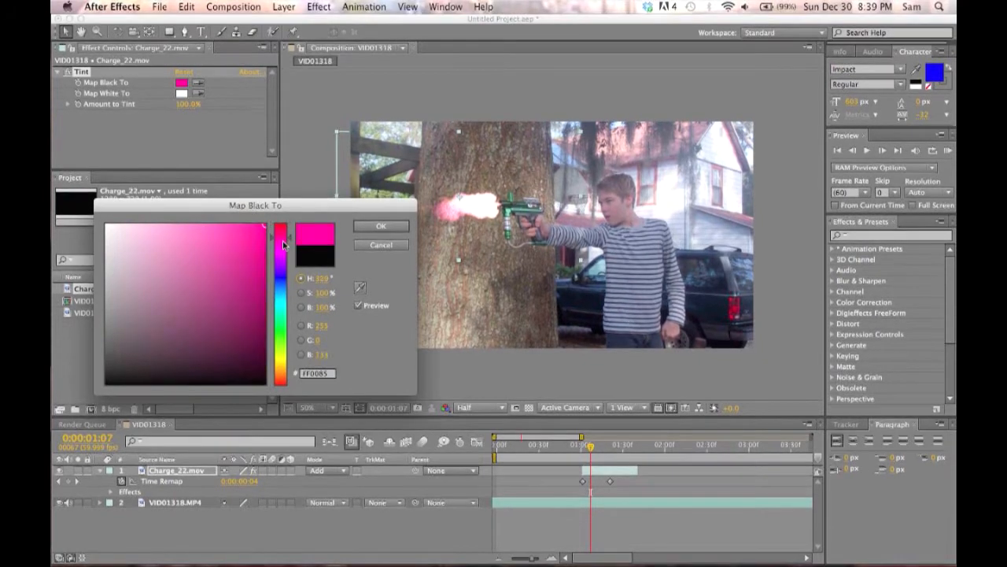
drag(281, 258, 271, 303)
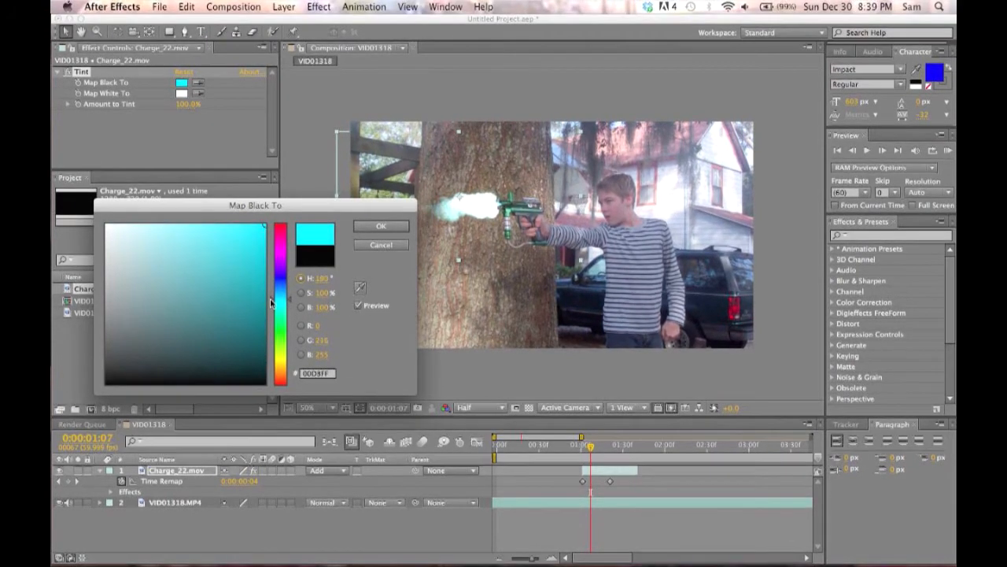
click(379, 226)
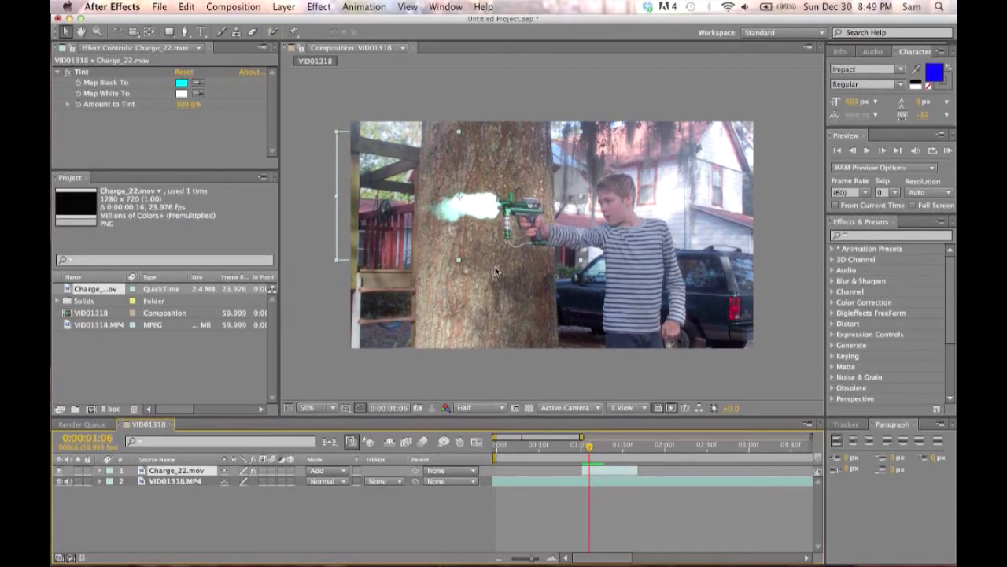
- Apply the Turbulent Displace distortion effect to the Charge_22.mov layer
click(313, 313)
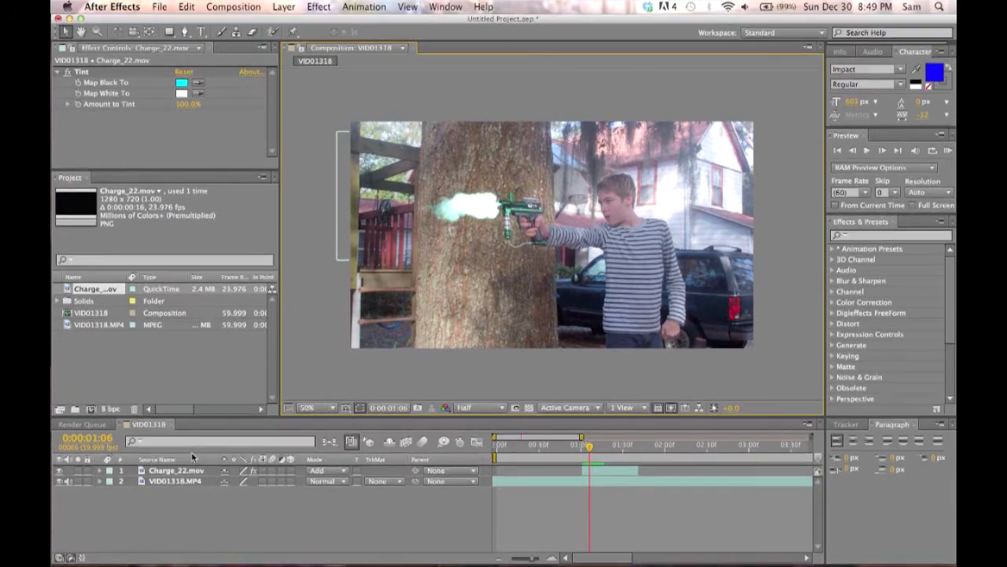
click(319, 7)
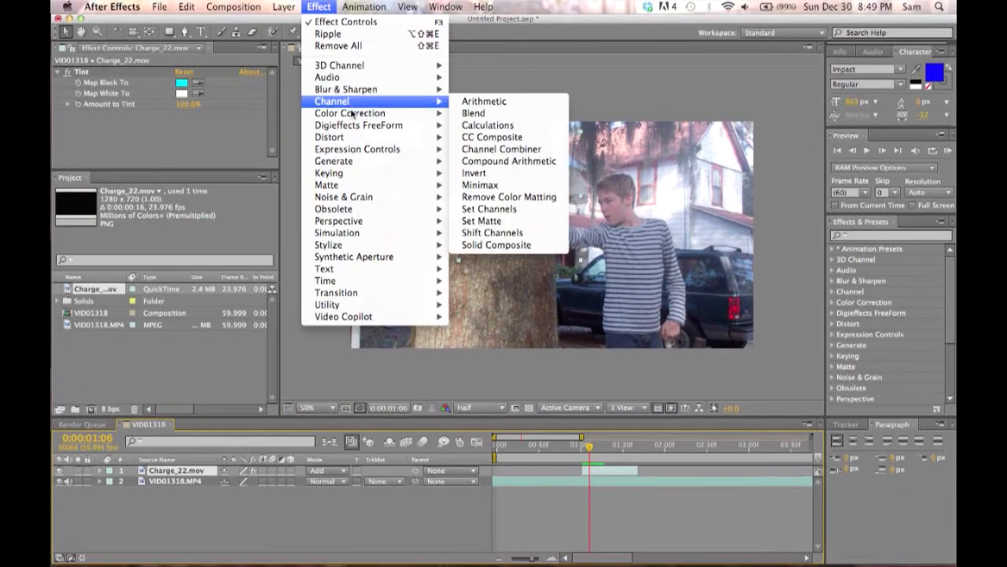
mouse_move(355, 136)
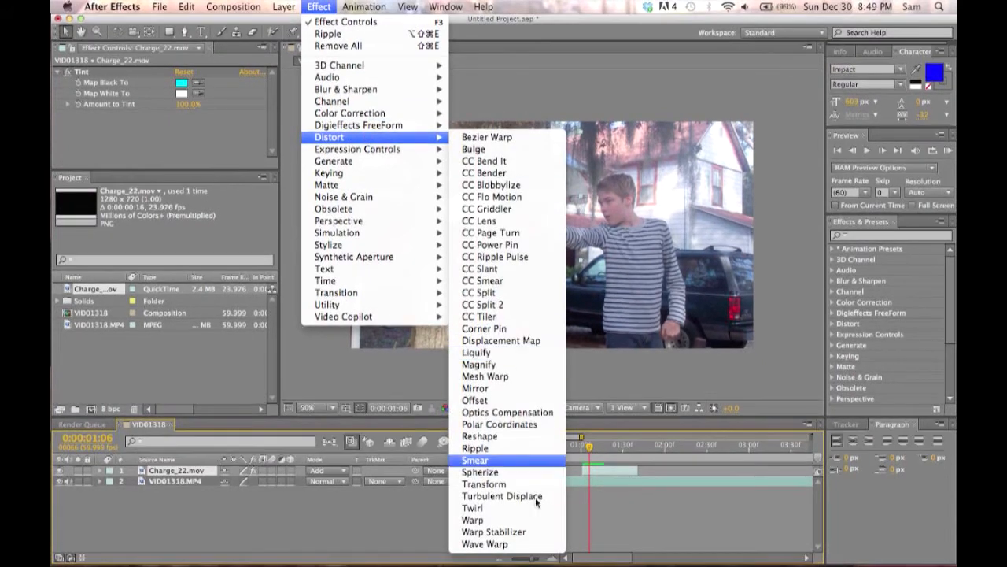
click(504, 495)
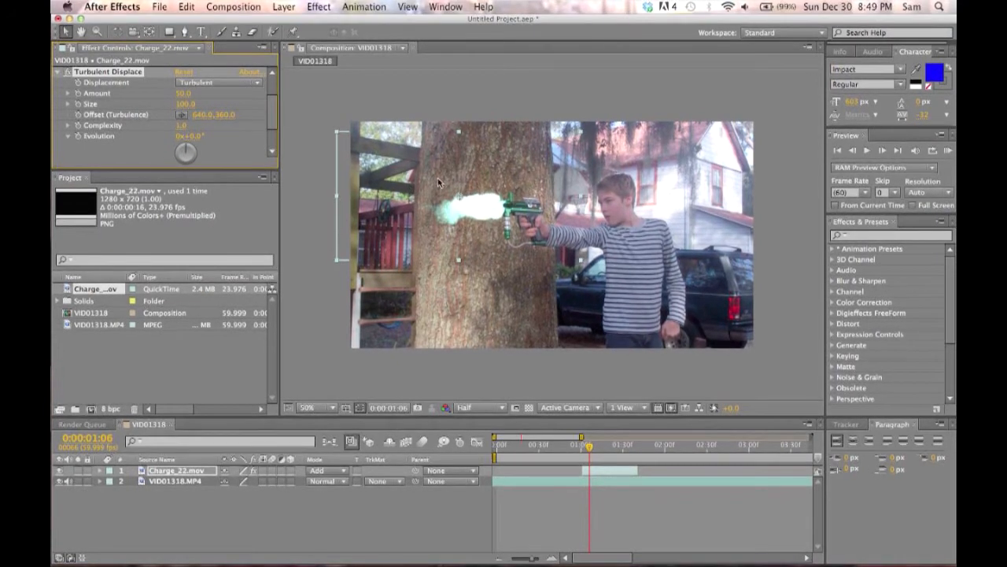
- Set Turbulent Displace to Amount 120, Size 16 and Offset 633.4, 363.5, and step back to the frame at 0:00:01:05
mouse_move(458, 195)
mouse_down()
mouse_move(470, 207)
mouse_move(457, 188)
mouse_move(457, 201)
mouse_up()
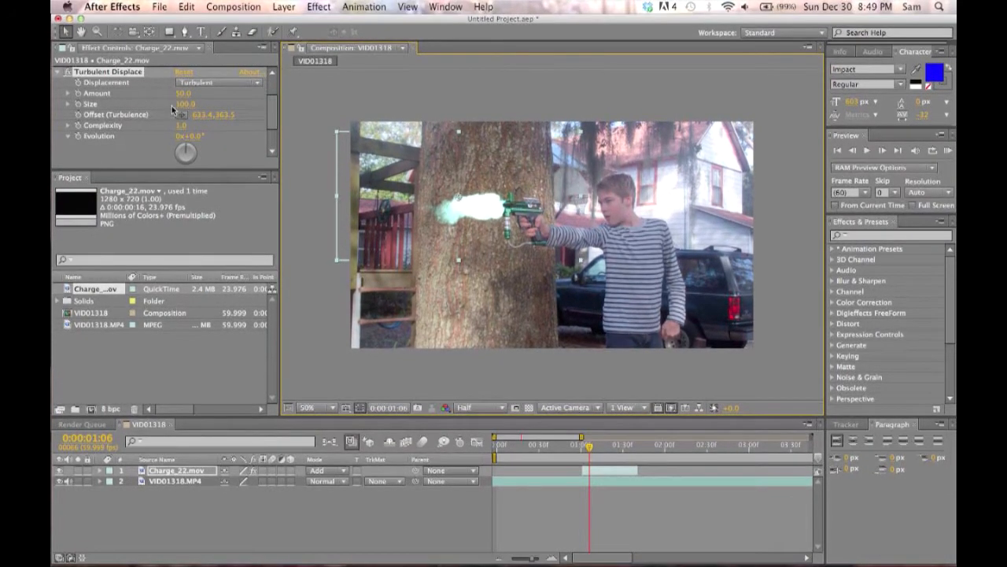
mouse_move(183, 104)
mouse_down()
mouse_move(135, 114)
mouse_move(226, 92)
mouse_move(191, 98)
mouse_up()
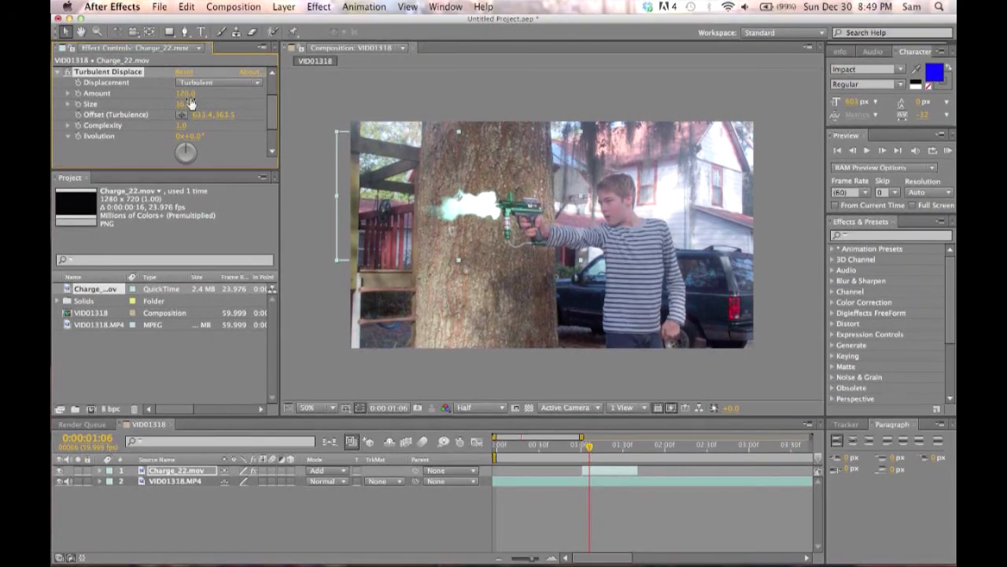
click(853, 151)
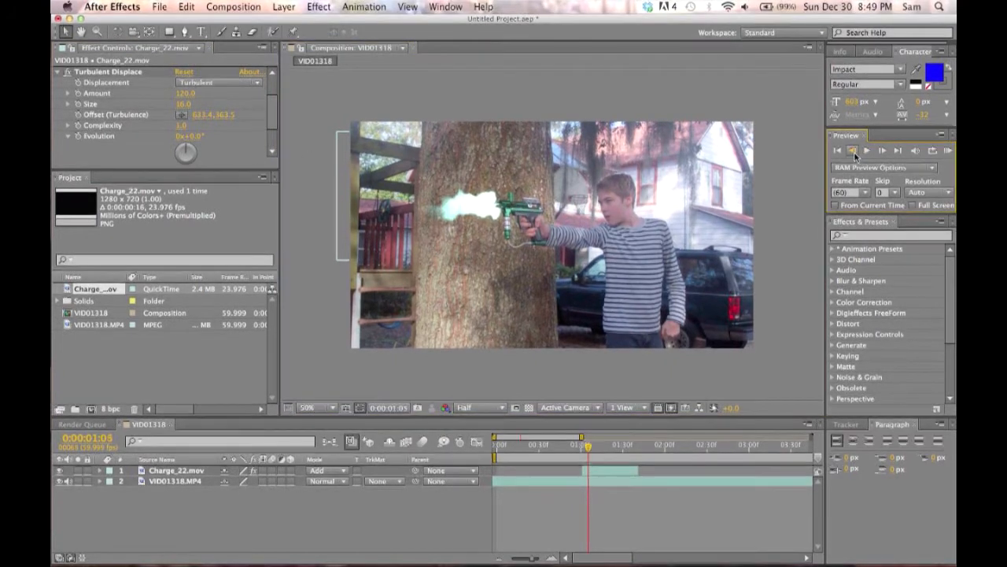
- Play the displaced blast from its first frames and move the current time to 0:00:01:09
click(854, 151)
click(854, 151)
click(854, 151)
click(860, 150)
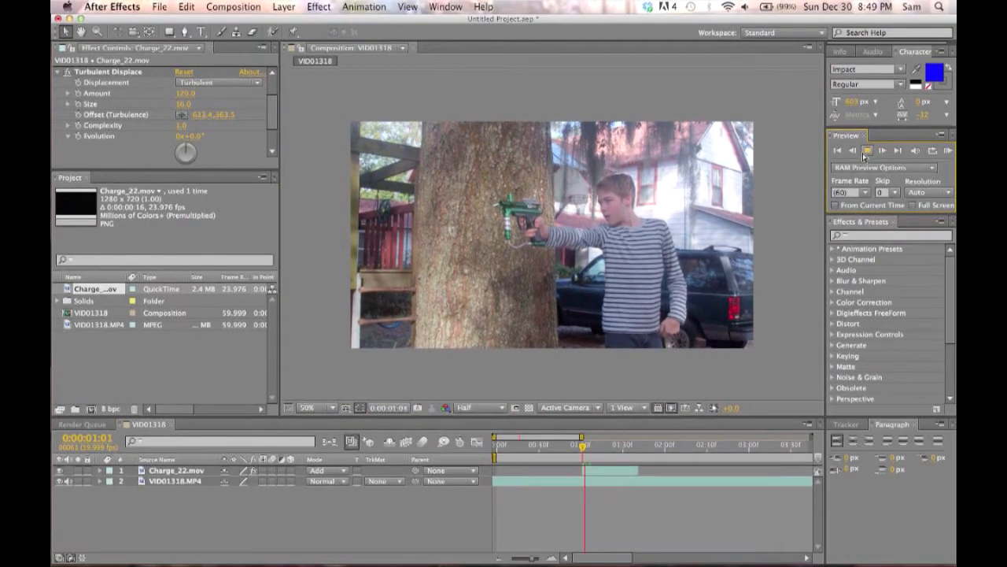
click(866, 151)
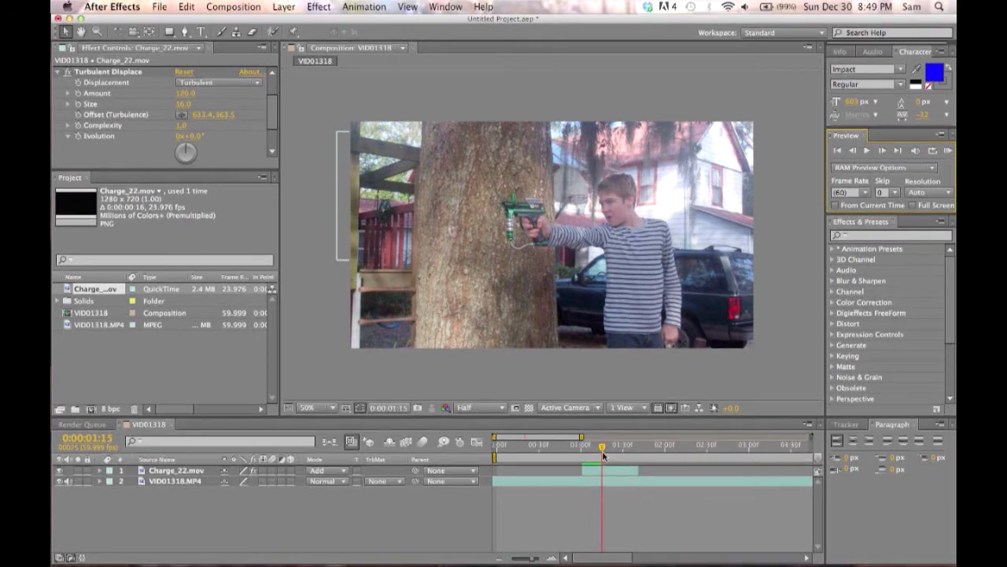
drag(604, 455, 591, 457)
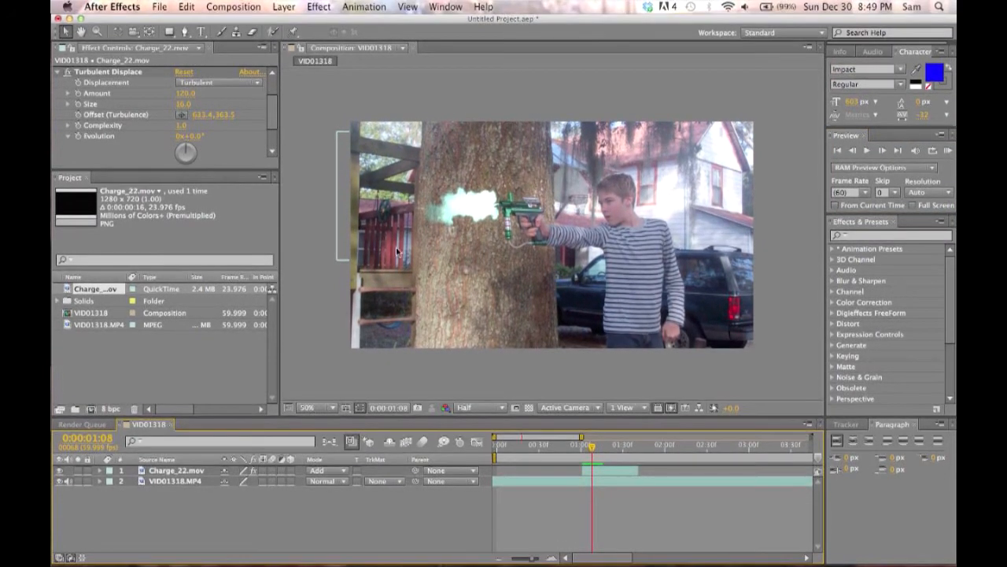
drag(591, 453, 593, 451)
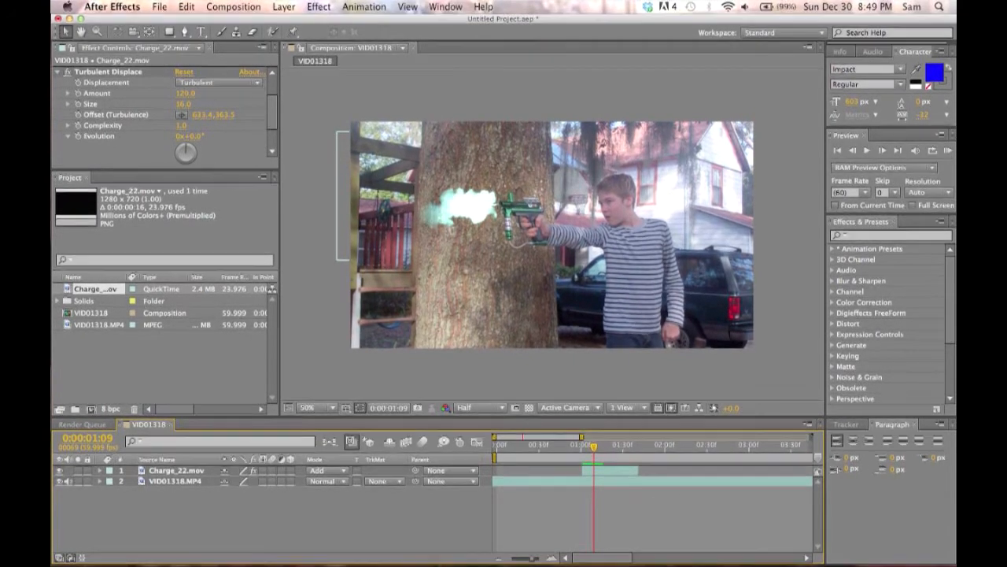
- Create a new black solid layer at the composition size of 1280 x 720 px
click(284, 7)
mouse_move(291, 21)
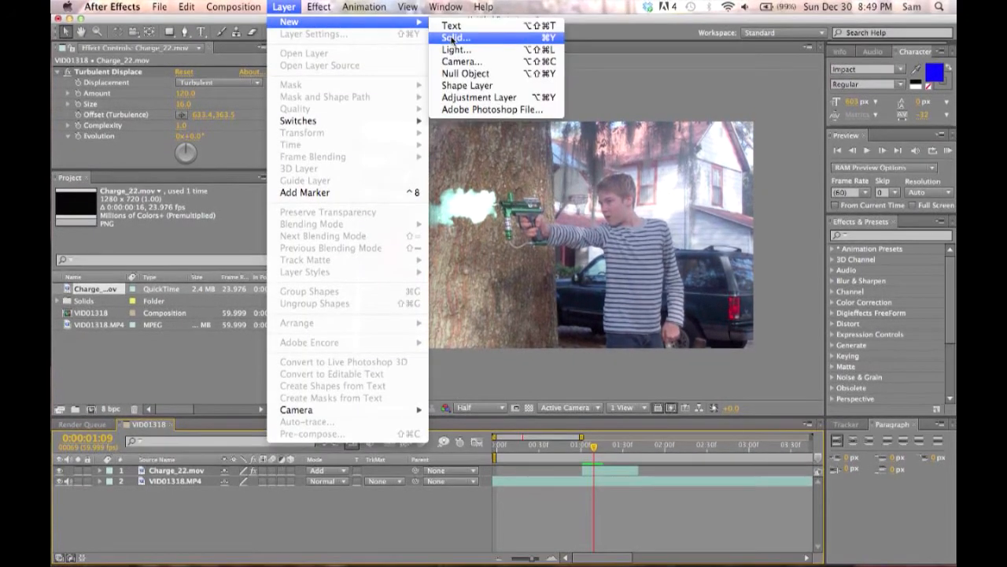
click(452, 38)
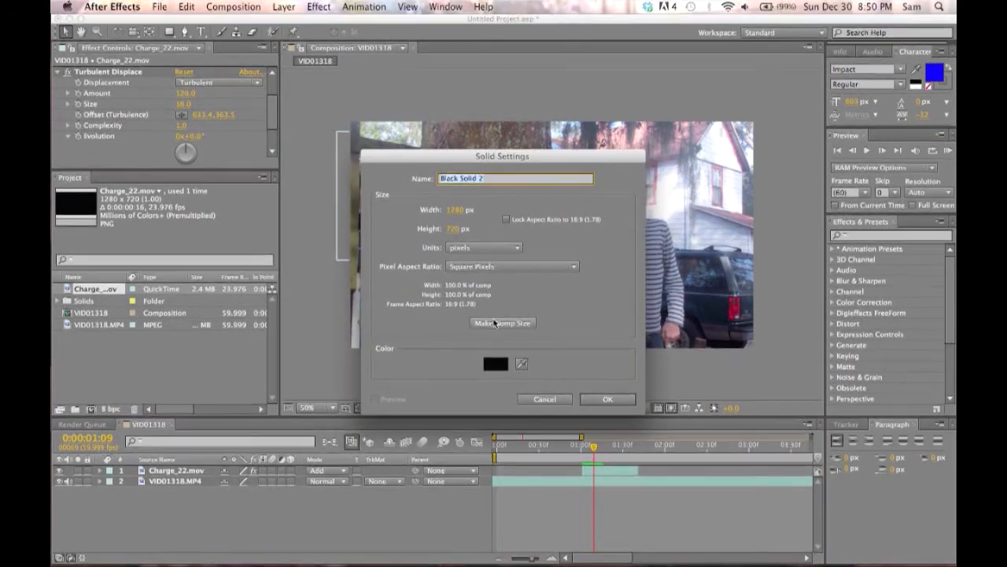
click(594, 399)
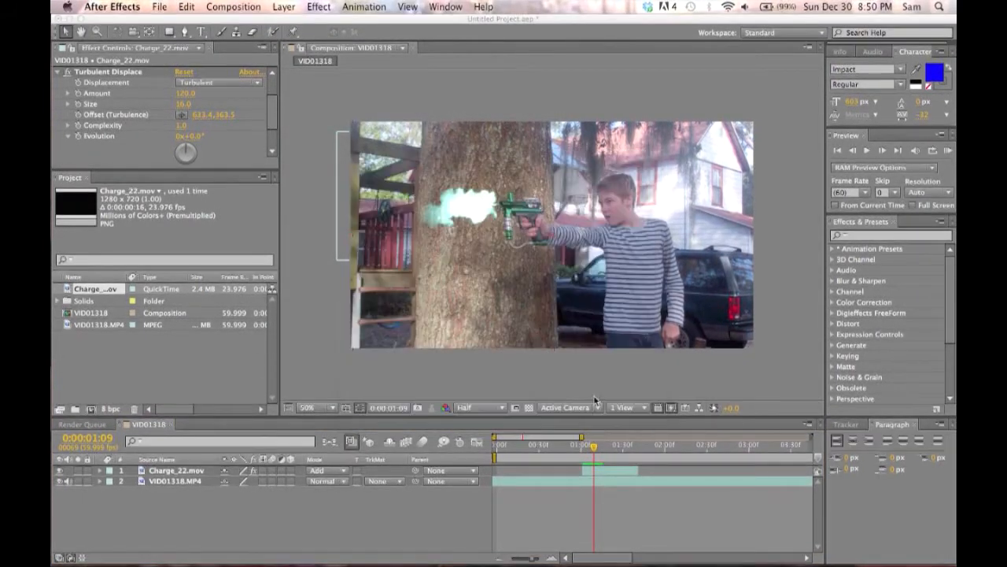
- Apply the Lens Flare generate effect to the new black solid, keeping the 50-300mm Zoom lens type
click(308, 5)
mouse_move(344, 166)
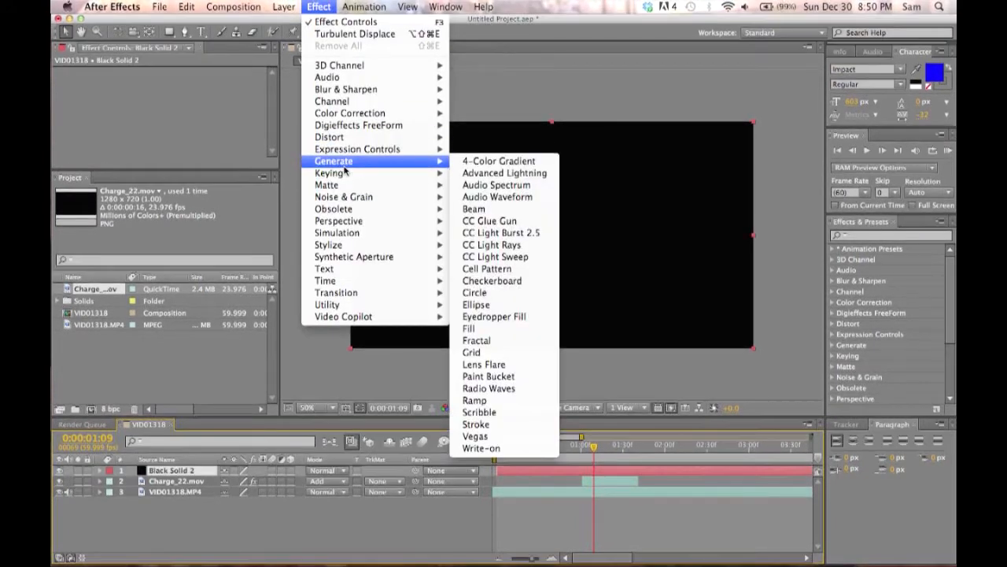
click(482, 365)
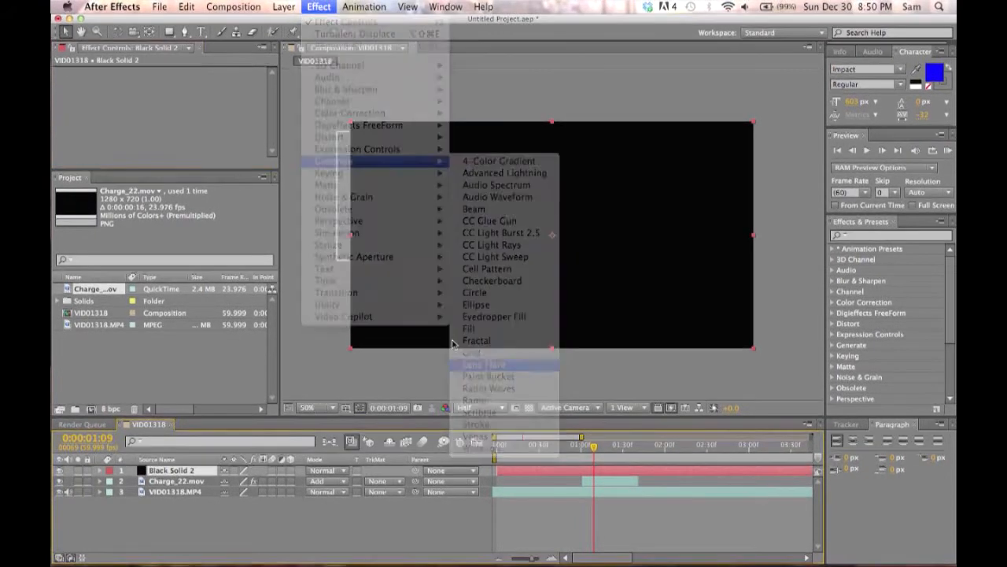
click(211, 105)
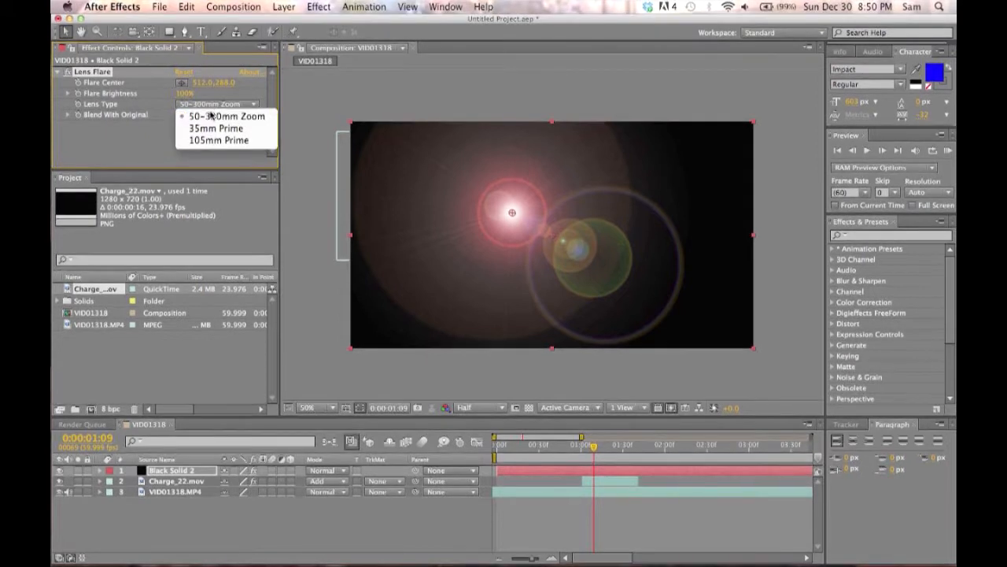
click(119, 148)
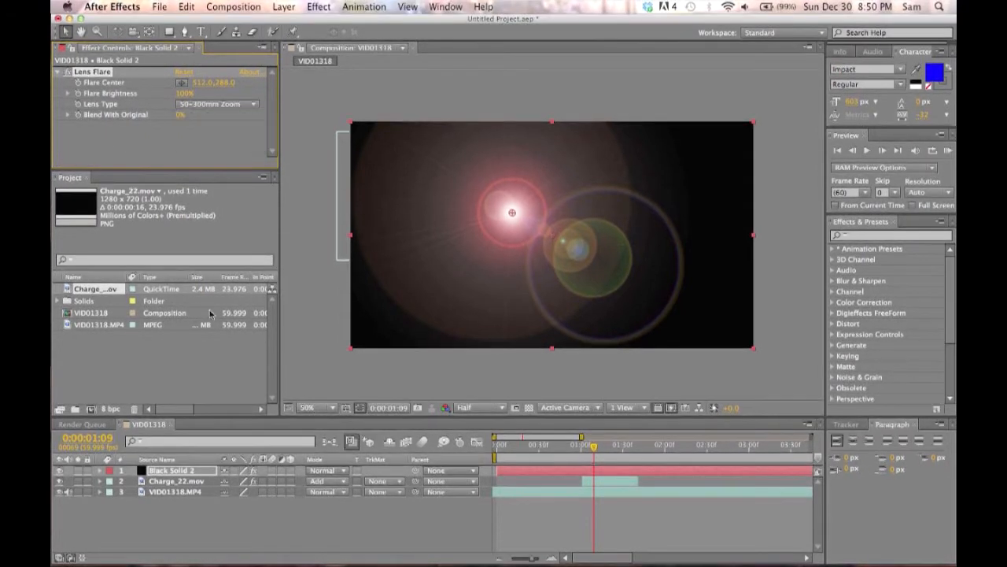
- Set the black solid's blending mode to Add and move the flare center onto the blast near the gun's muzzle
click(327, 470)
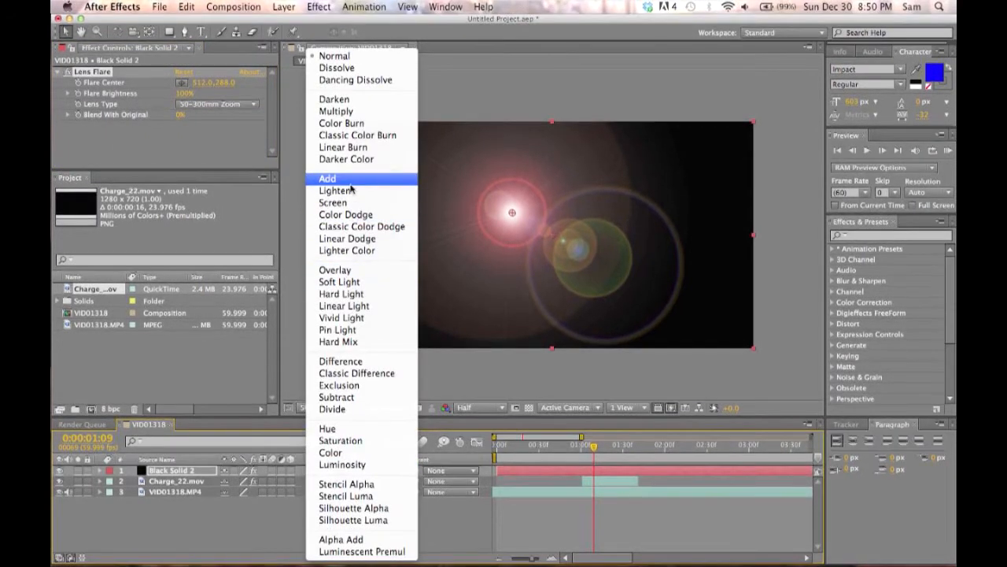
click(350, 180)
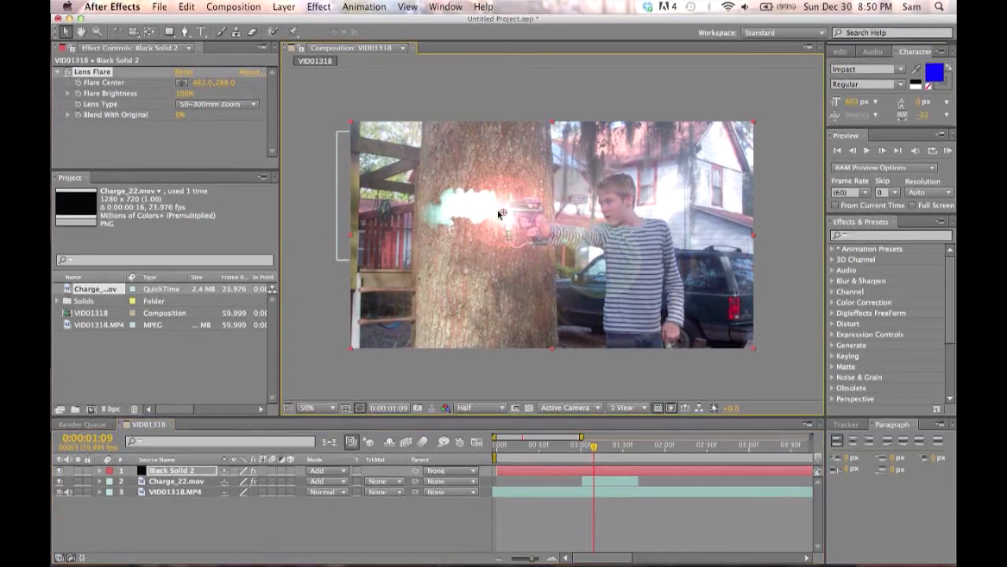
mouse_move(501, 213)
mouse_down()
mouse_move(490, 204)
mouse_move(463, 211)
mouse_move(496, 208)
mouse_move(474, 207)
mouse_move(487, 209)
mouse_up()
- Change the Lens Flare's lens type to 105mm Prime and reposition its center at 466, 270
click(221, 104)
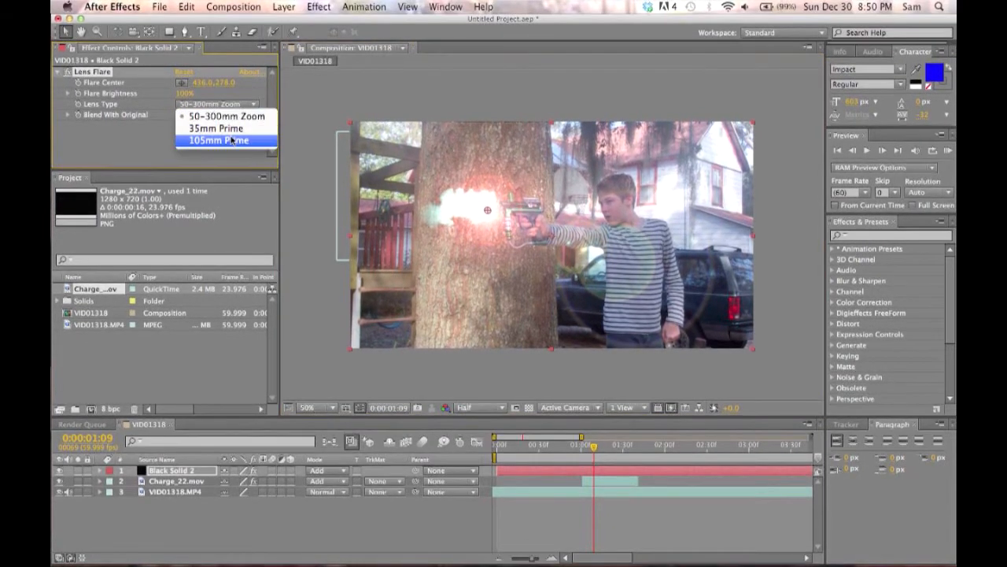
click(230, 140)
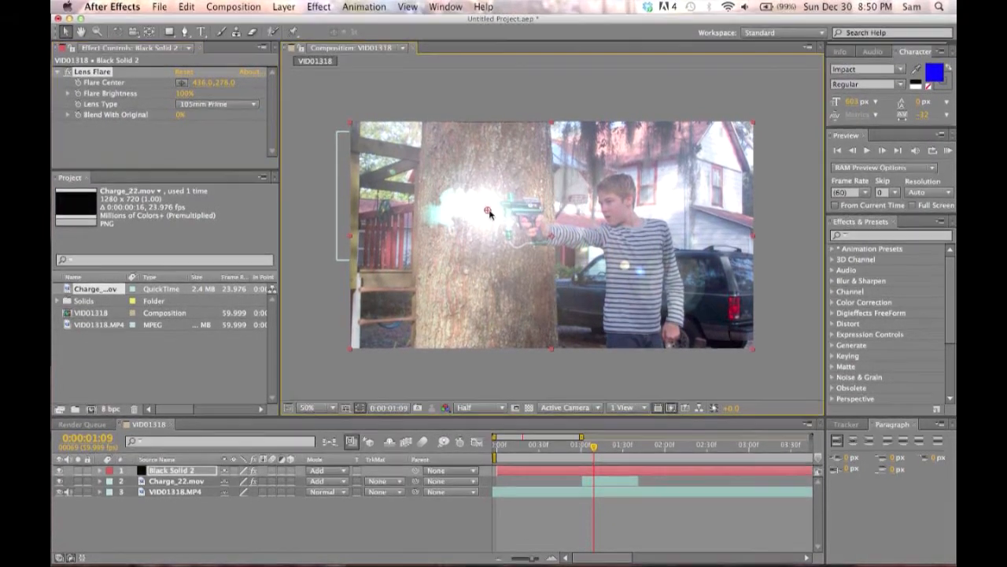
drag(487, 213, 496, 208)
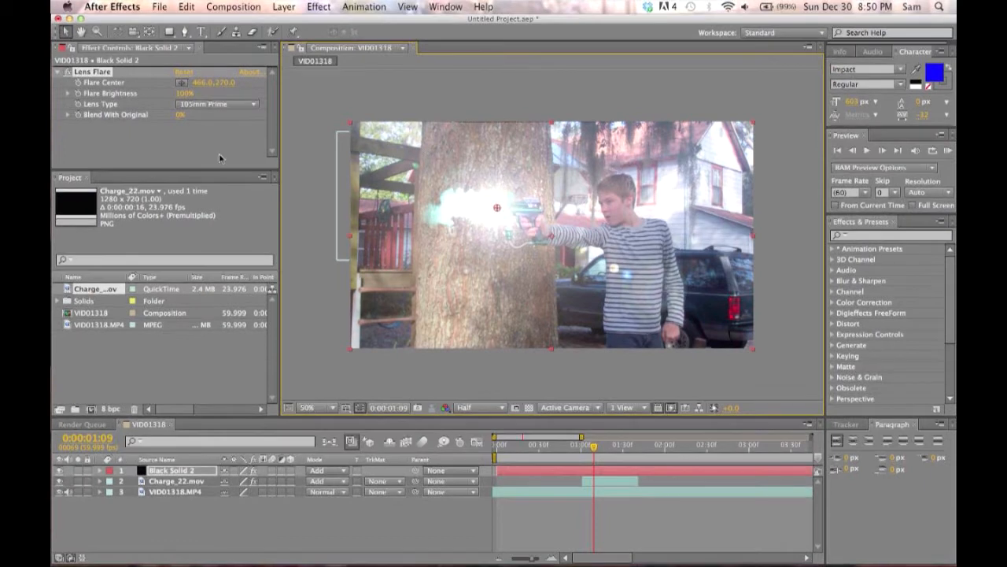
- Go back to the frame at 0:00:01:00 and set the Lens Flare's Flare Brightness to 0%
click(591, 447)
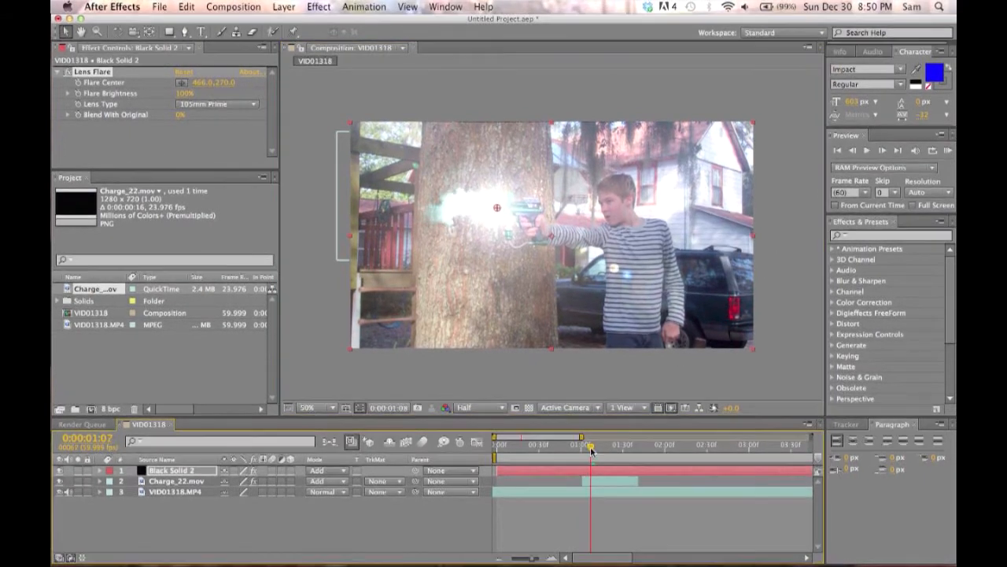
drag(591, 446, 584, 447)
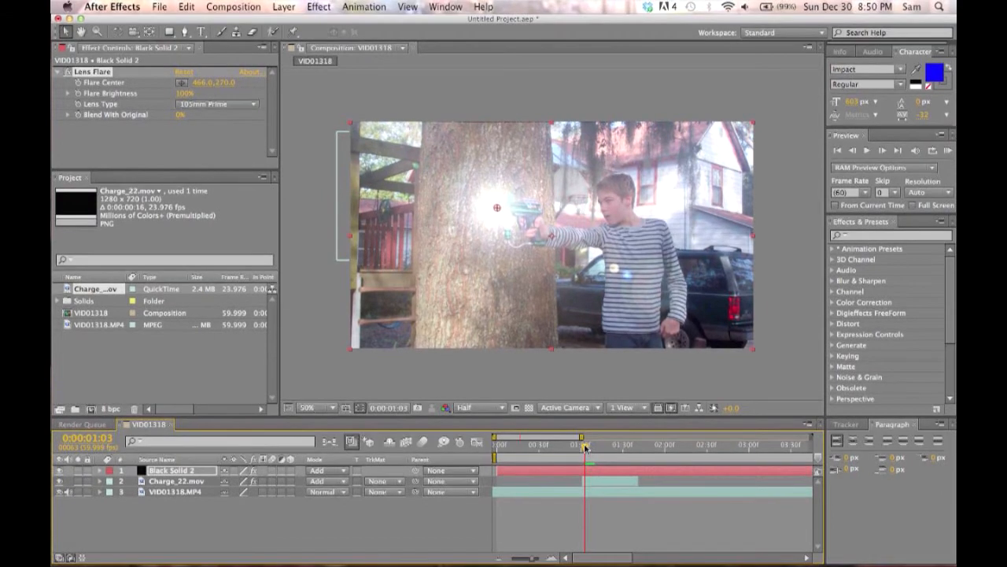
key(Page_Up)
key(Page_Up)
key(Page_Up)
key(Page_Up)
key(Page_Up)
key(Page_Up)
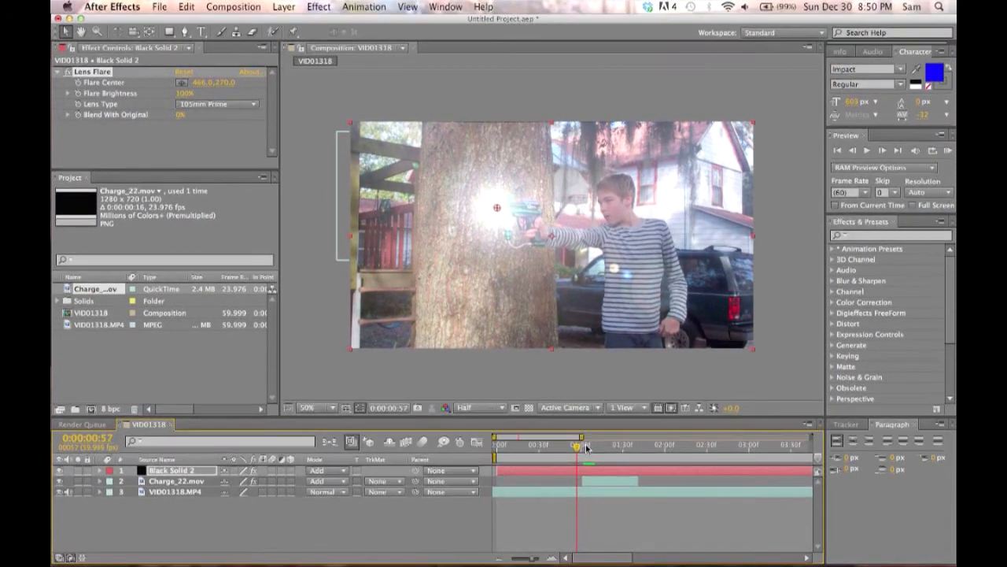
key(Page_Down)
key(Page_Down)
key(Page_Down)
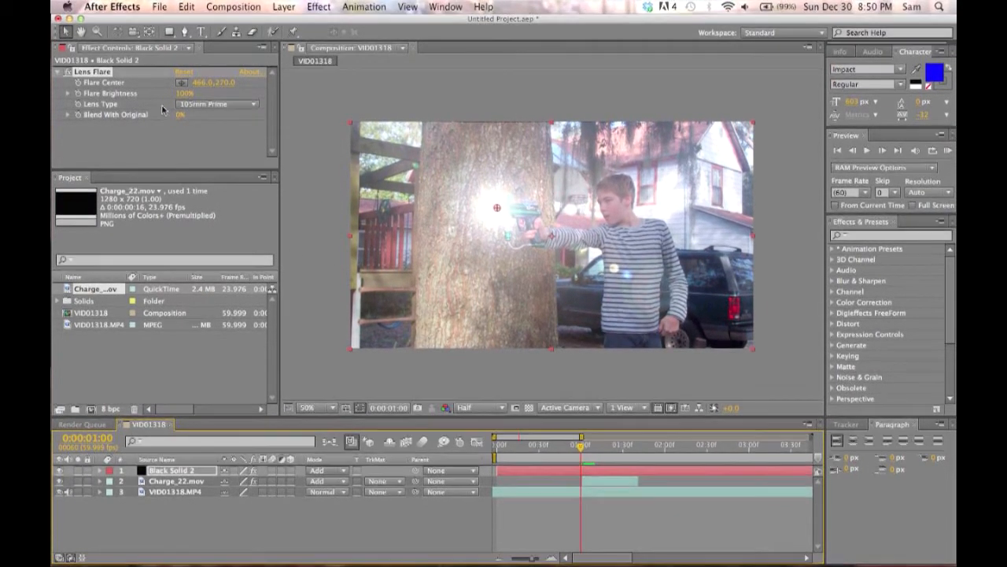
drag(183, 95, 52, 197)
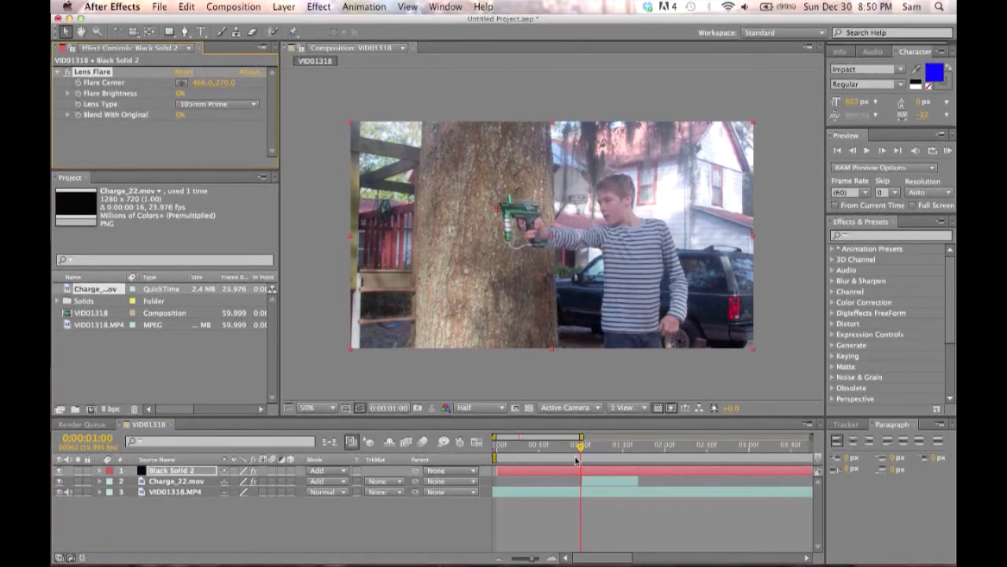
- At 0:00:01:03, move the flare center to 472, 256 on the muzzle and enable Flare Brightness keyframing at 0%
key(Page_Down)
key(Page_Down)
key(Page_Down)
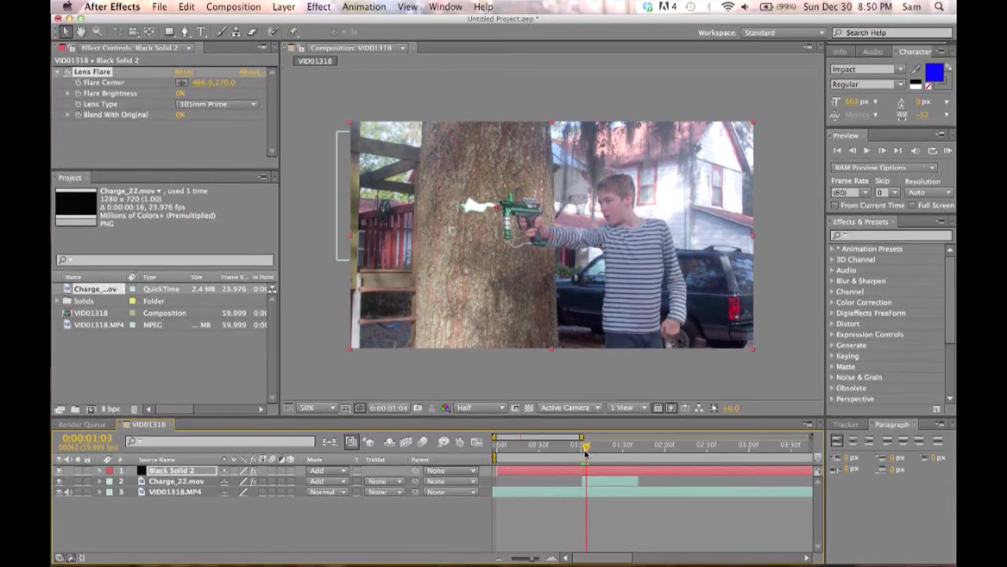
drag(586, 451, 585, 451)
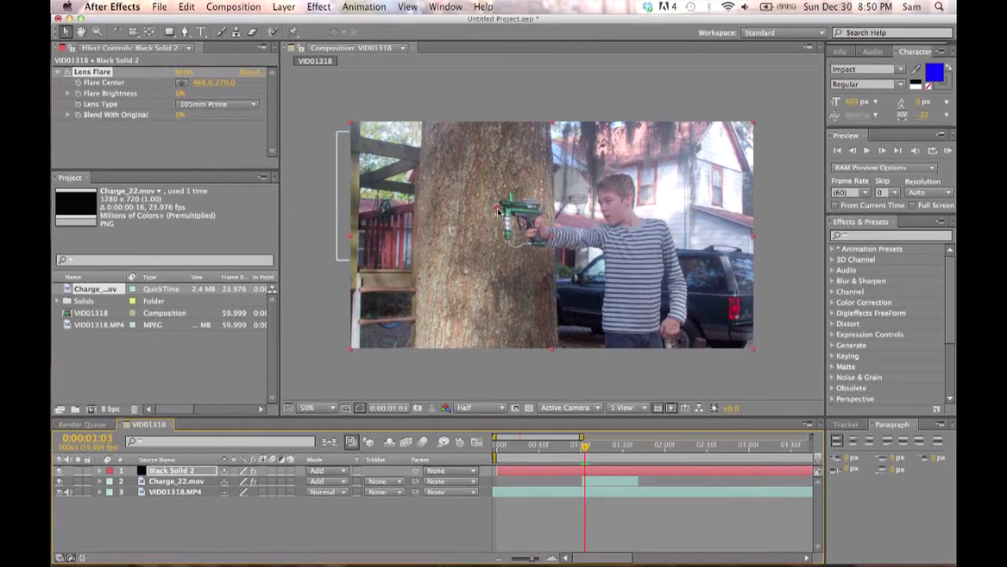
drag(497, 211, 500, 206)
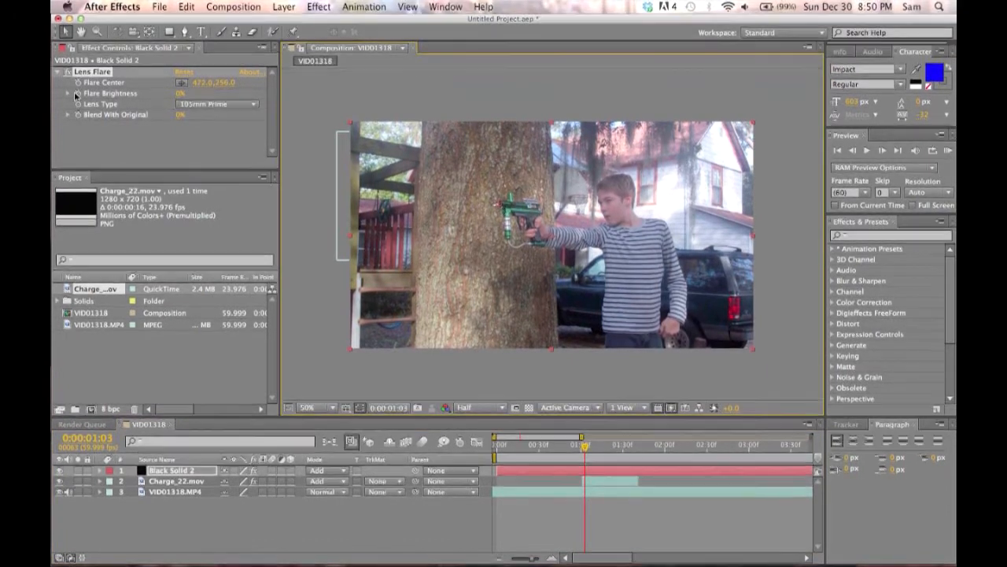
click(78, 93)
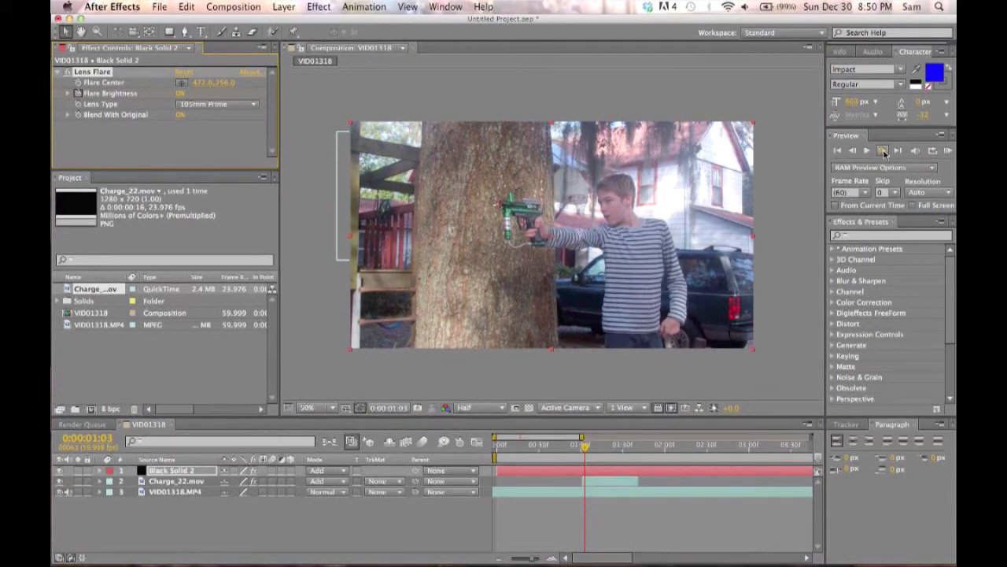
- Advance three frames to 0:00:01:06 and keyframe the Flare Brightness at 129%
click(882, 150)
click(883, 150)
click(883, 151)
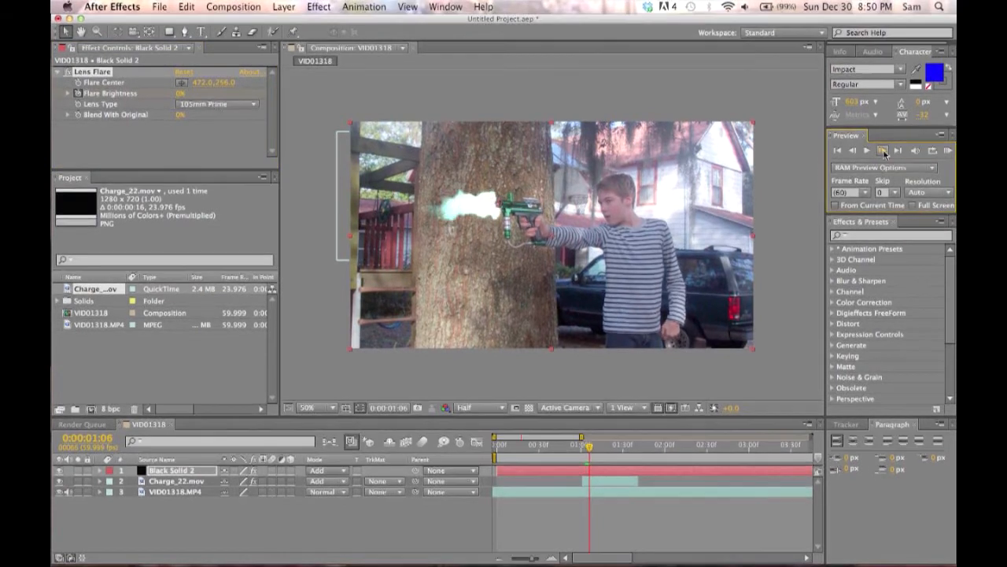
click(178, 102)
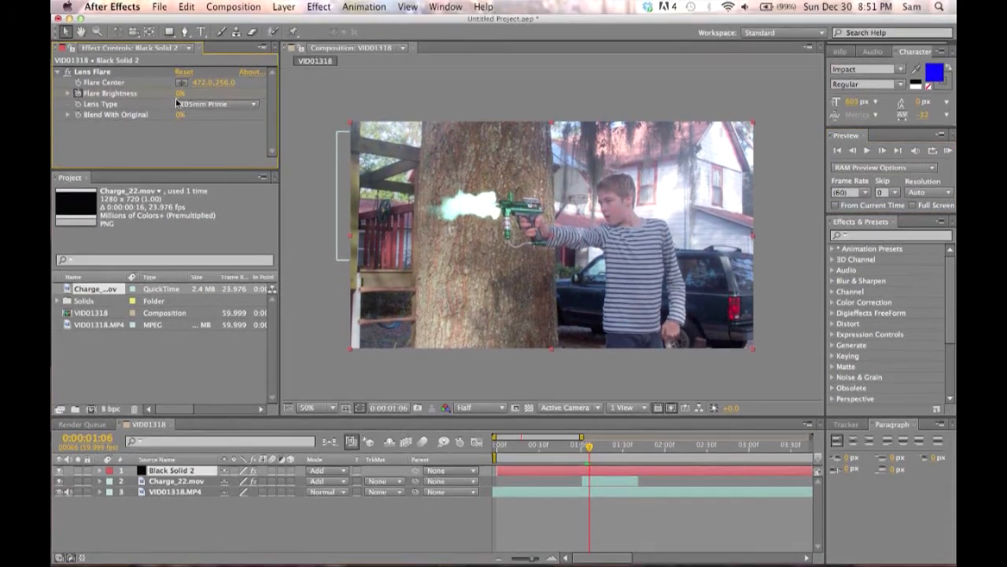
drag(178, 96, 275, 109)
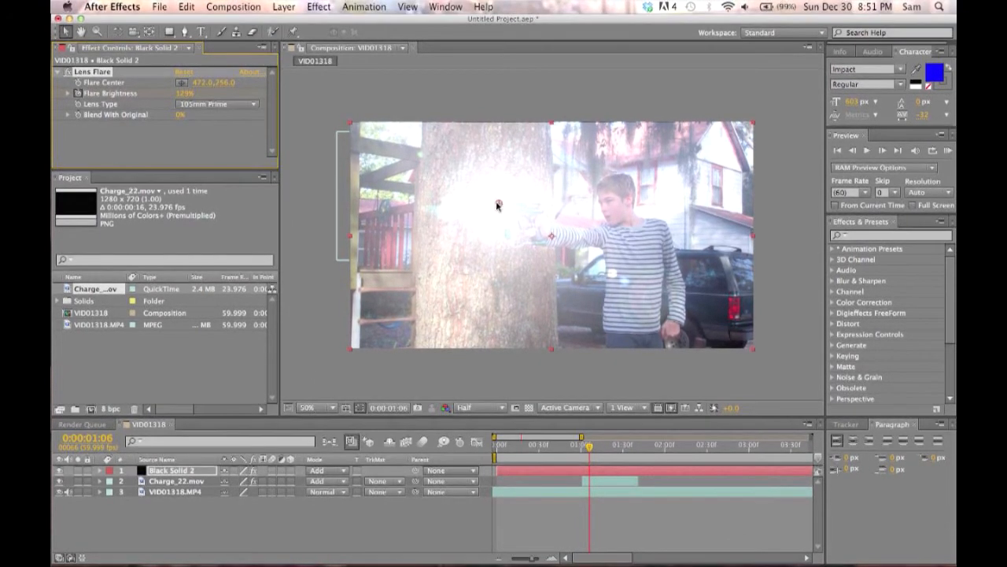
- Advance two frames to 0:00:01:08 and keyframe the Flare Brightness back to 0%
click(885, 151)
click(885, 150)
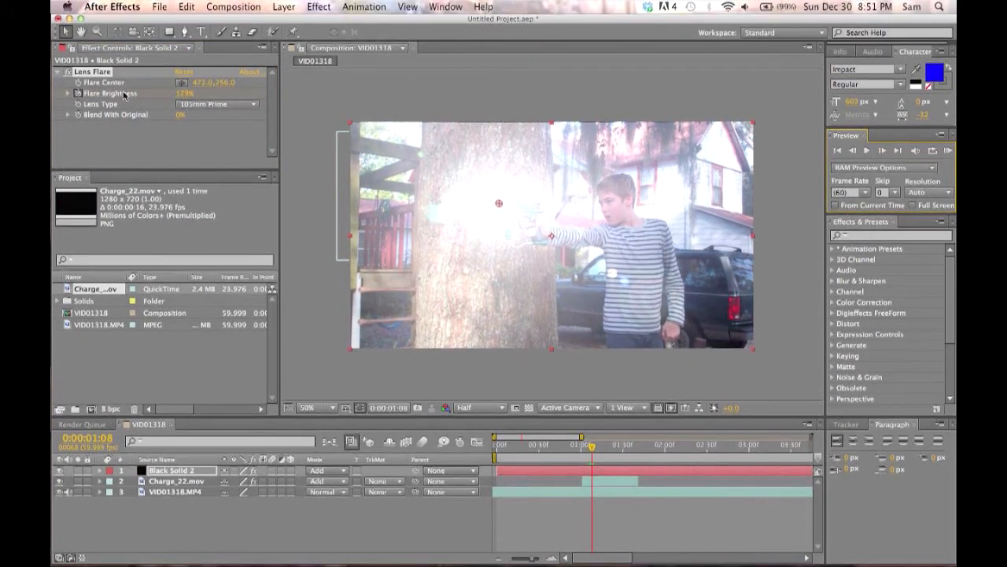
drag(185, 93, 56, 111)
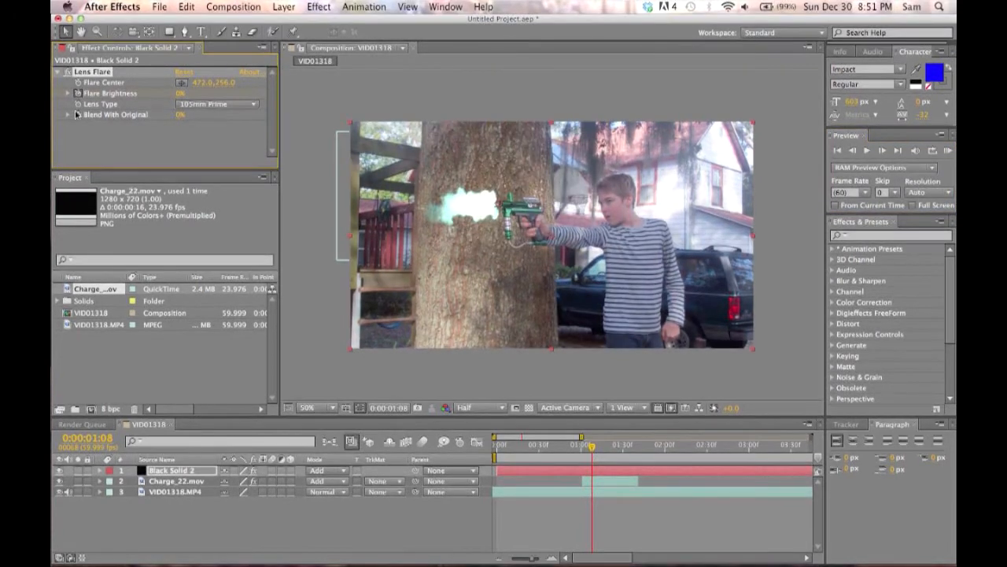
- Review the animated muzzle flare frame by frame and in playback, stopping on the frame at 0:00:01:11
click(808, 143)
click(851, 151)
click(852, 151)
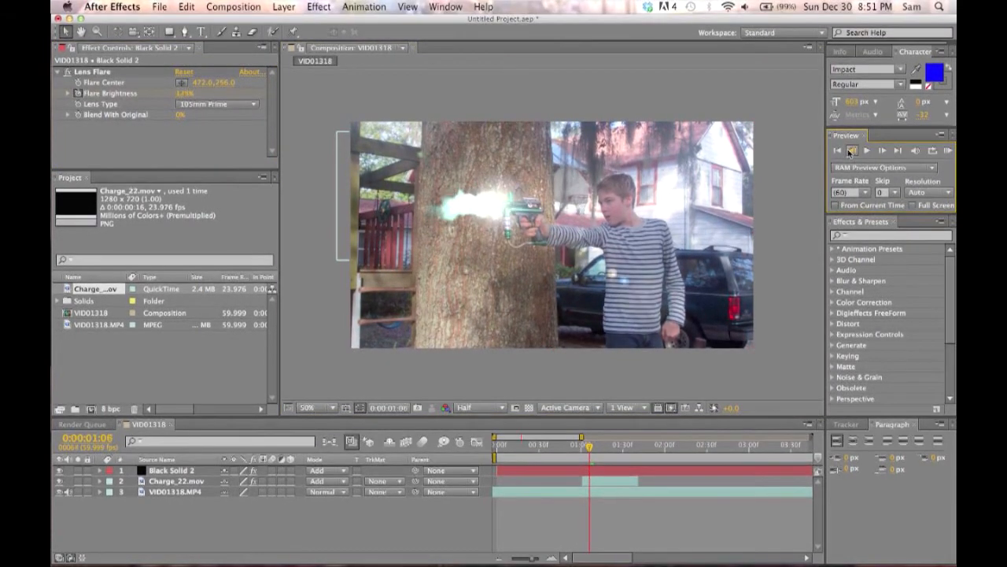
click(851, 151)
click(851, 151)
click(852, 150)
click(852, 150)
click(865, 151)
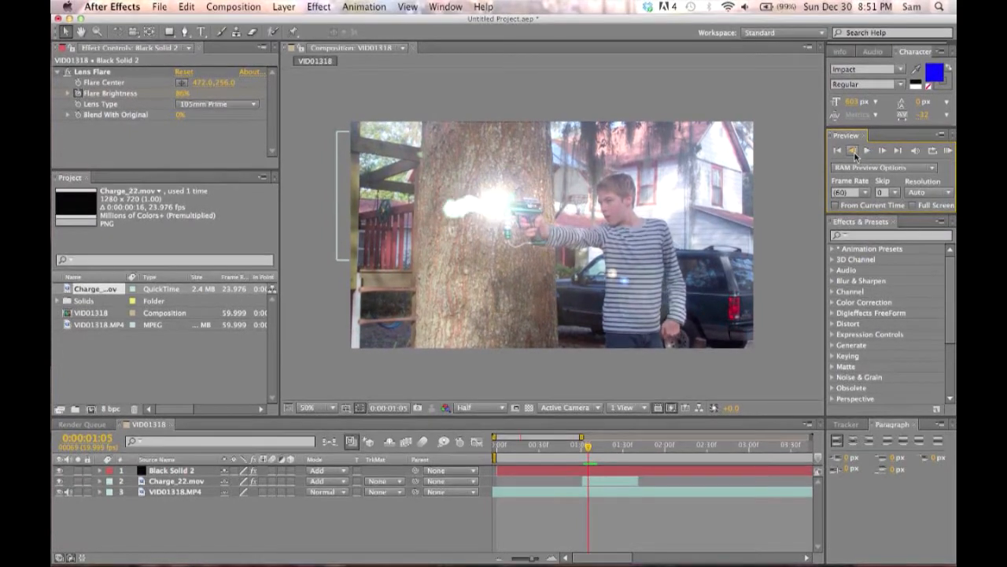
click(853, 156)
click(854, 155)
click(854, 156)
click(858, 154)
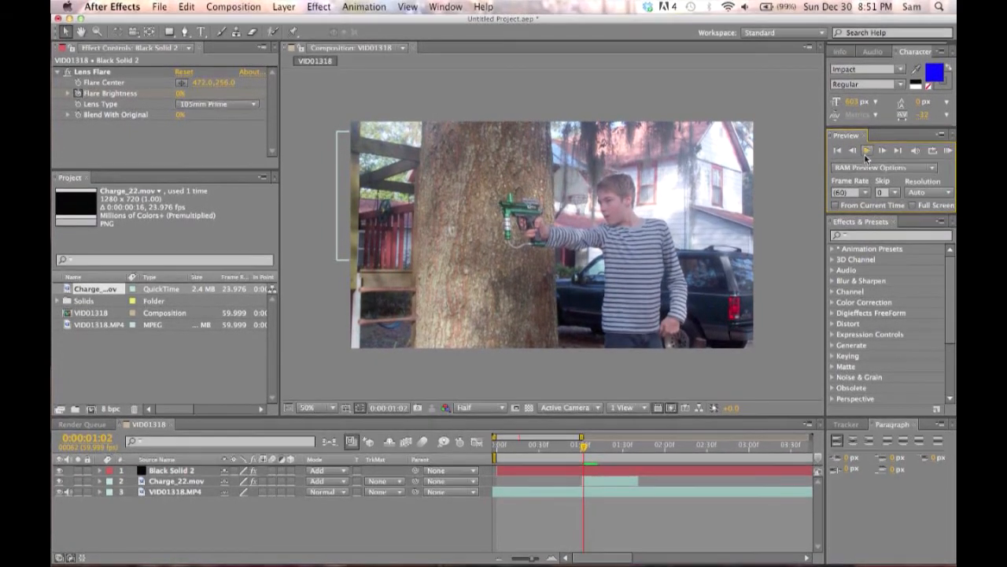
click(853, 151)
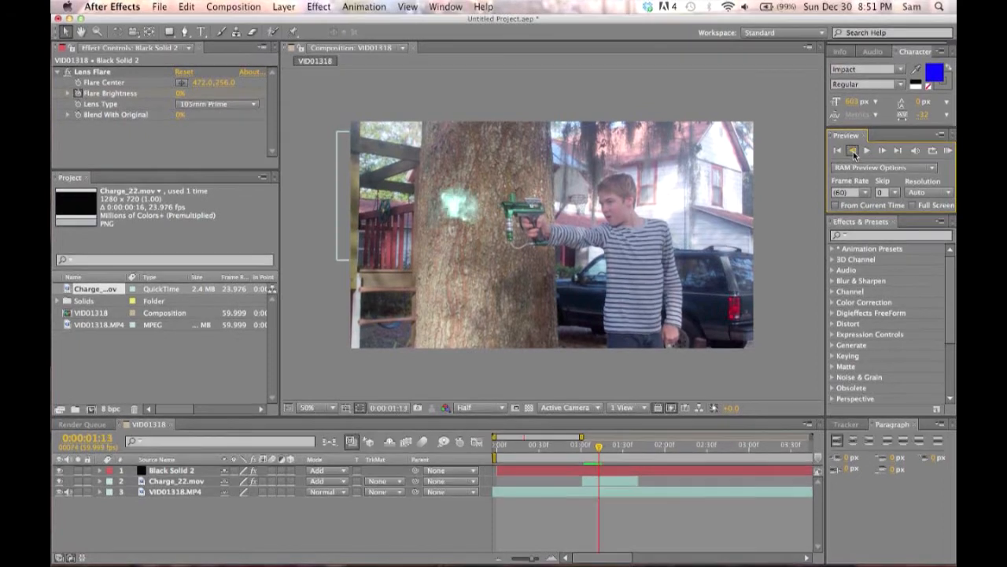
click(854, 152)
click(853, 151)
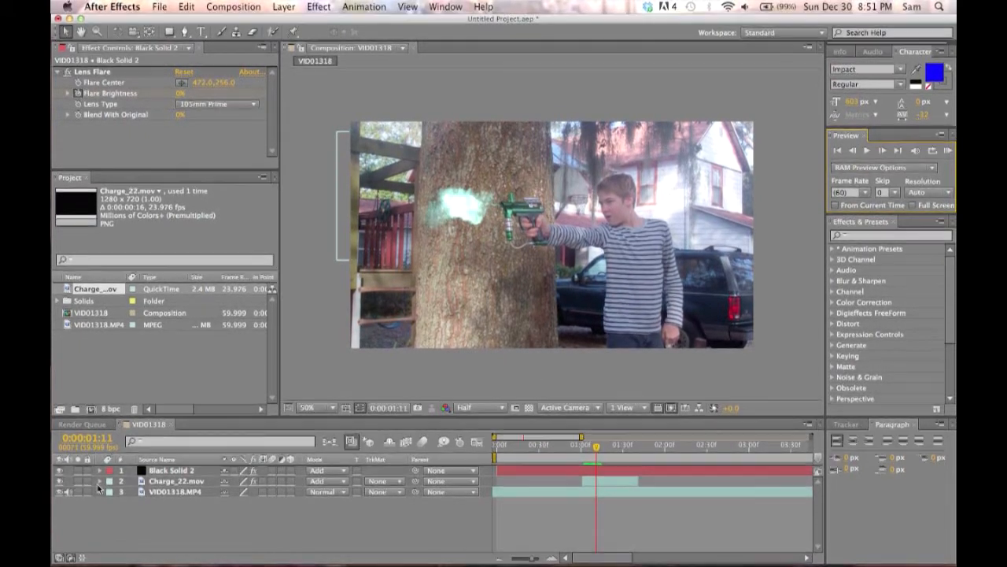
- Examine the Flare Brightness keyframes on Black Solid 2 and play the muzzle flare from 0:00:00:57
click(99, 470)
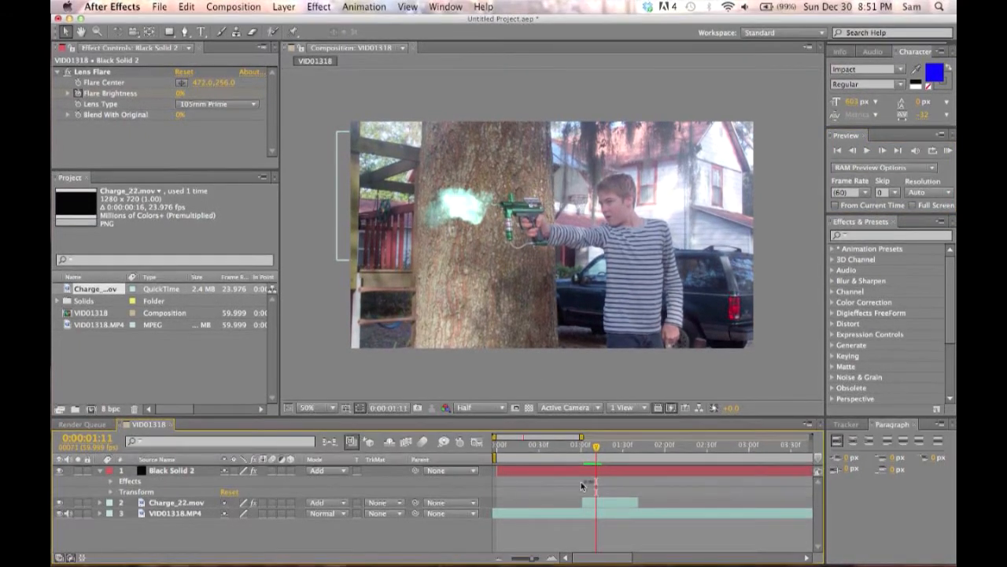
click(111, 481)
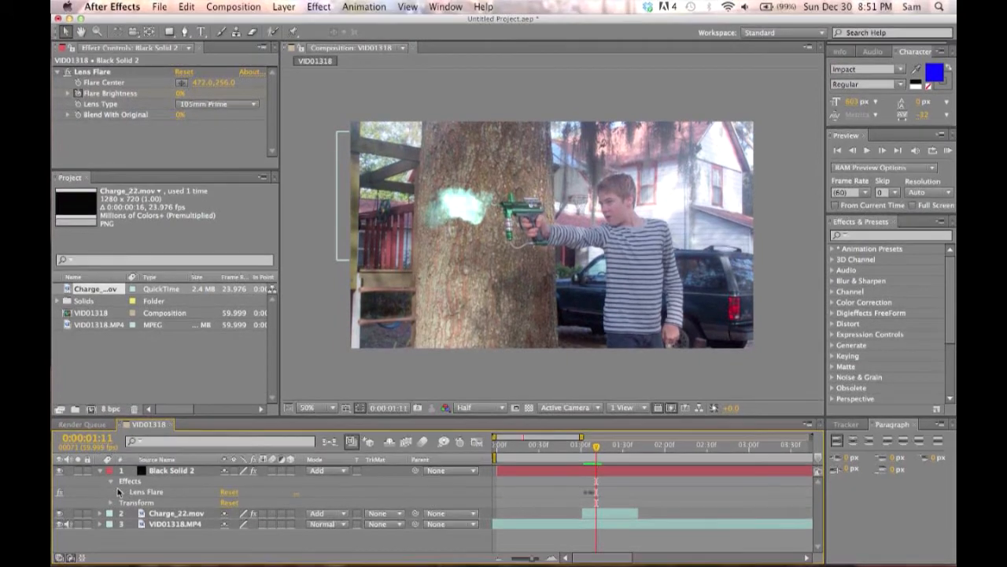
click(121, 491)
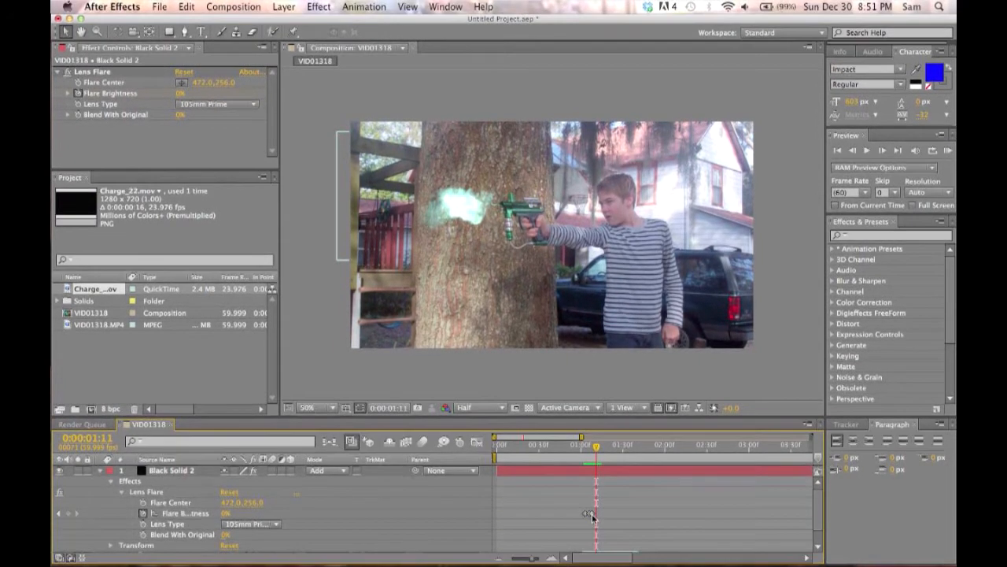
click(590, 513)
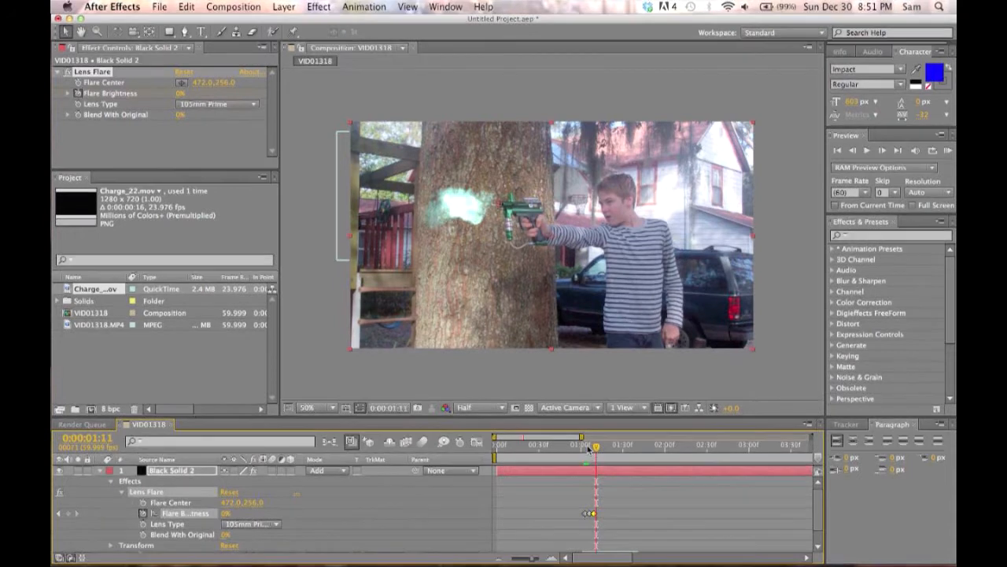
drag(594, 446, 579, 453)
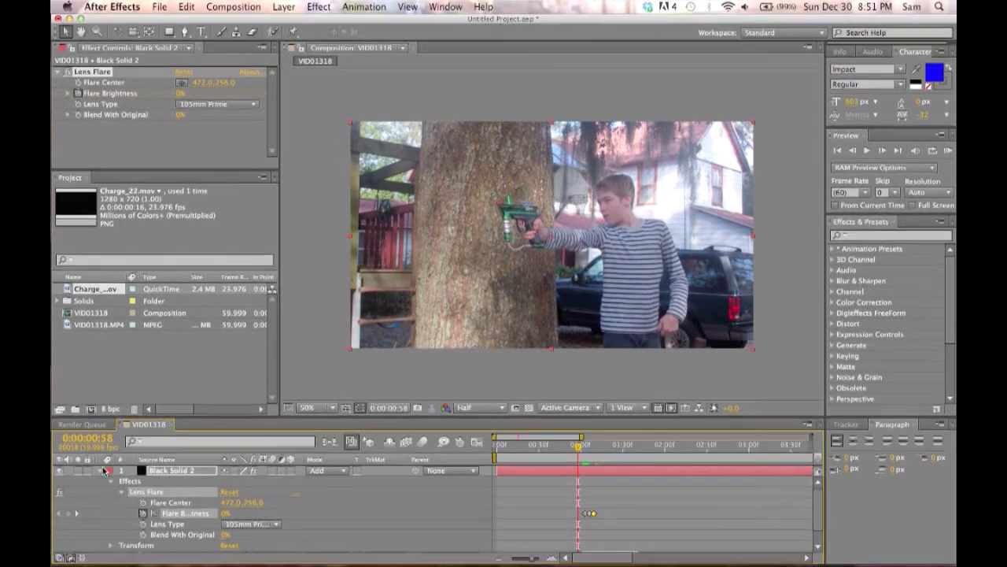
click(111, 470)
drag(578, 452, 577, 452)
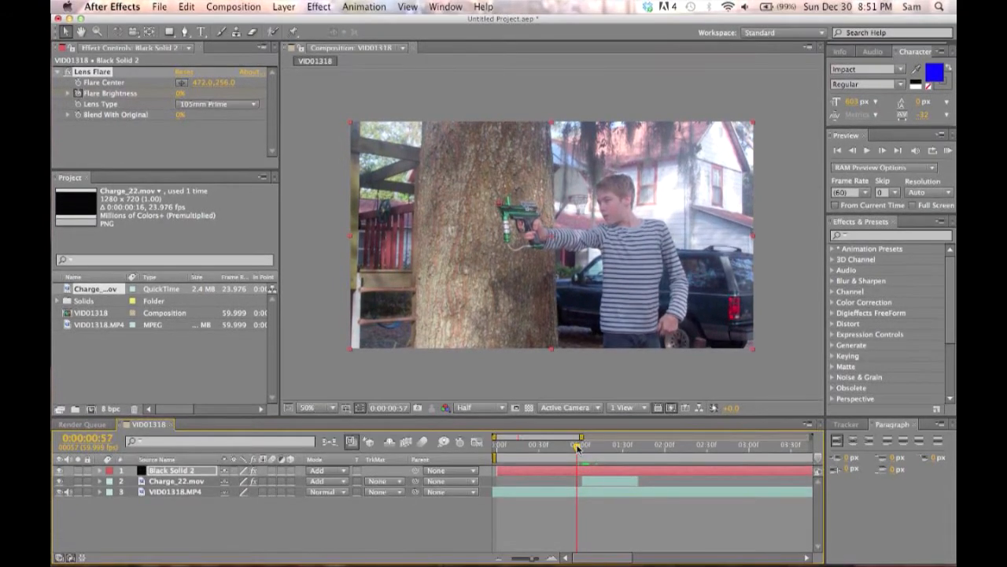
click(811, 196)
click(868, 151)
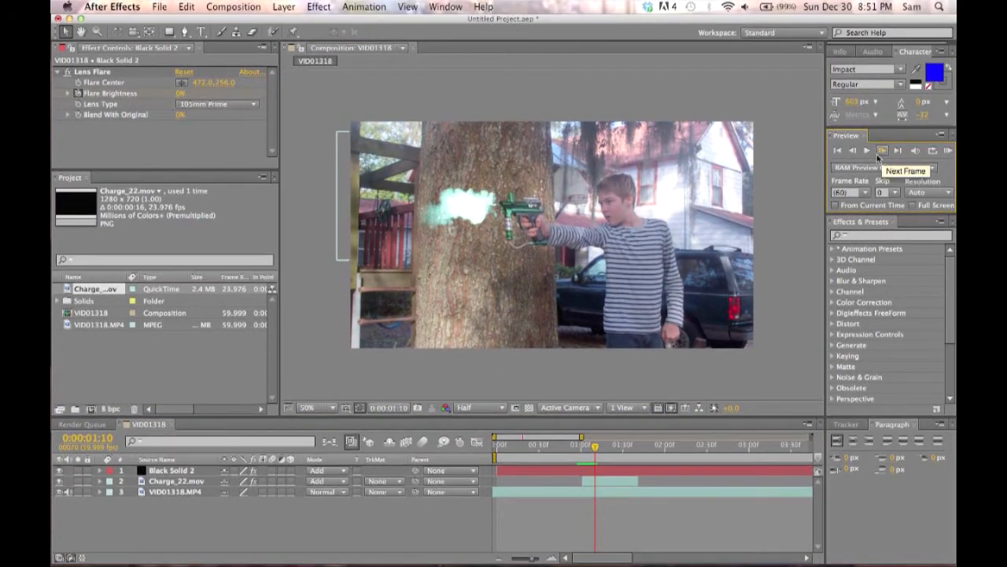
- Step back to the brightest flare frame at 0:00:01:06 and add a new adjustment layer above the others
click(853, 151)
click(854, 150)
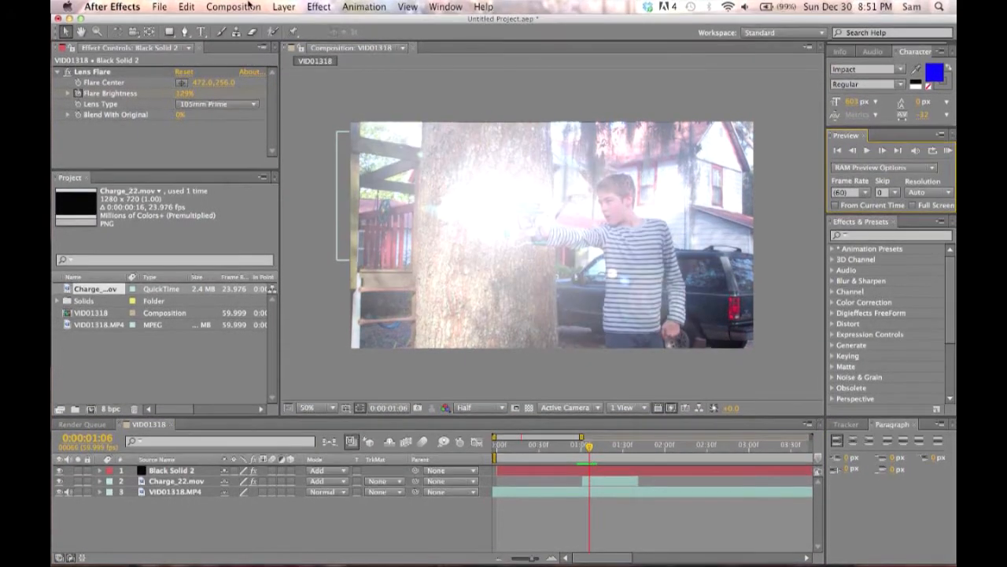
click(284, 6)
mouse_move(290, 22)
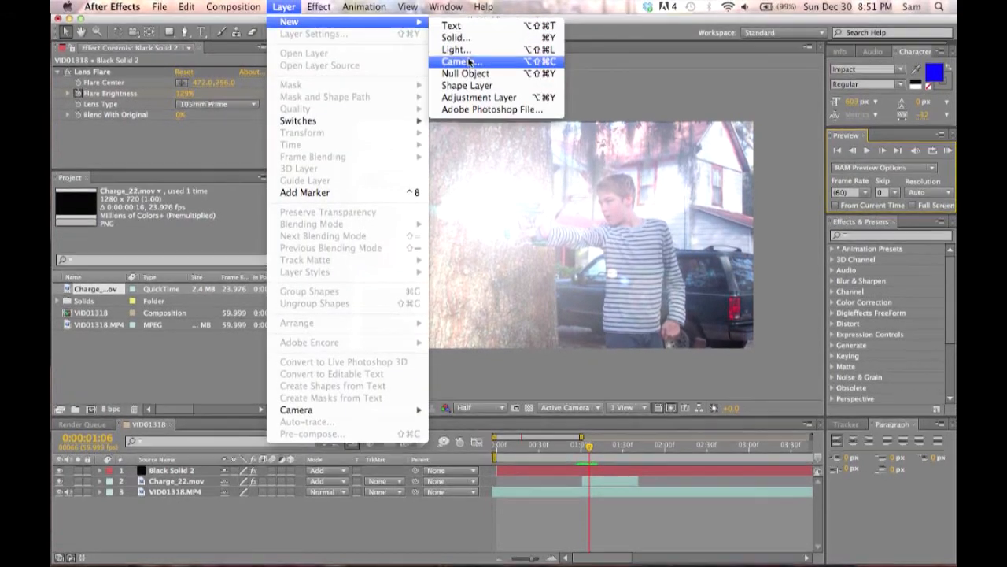
click(469, 96)
mouse_move(654, 551)
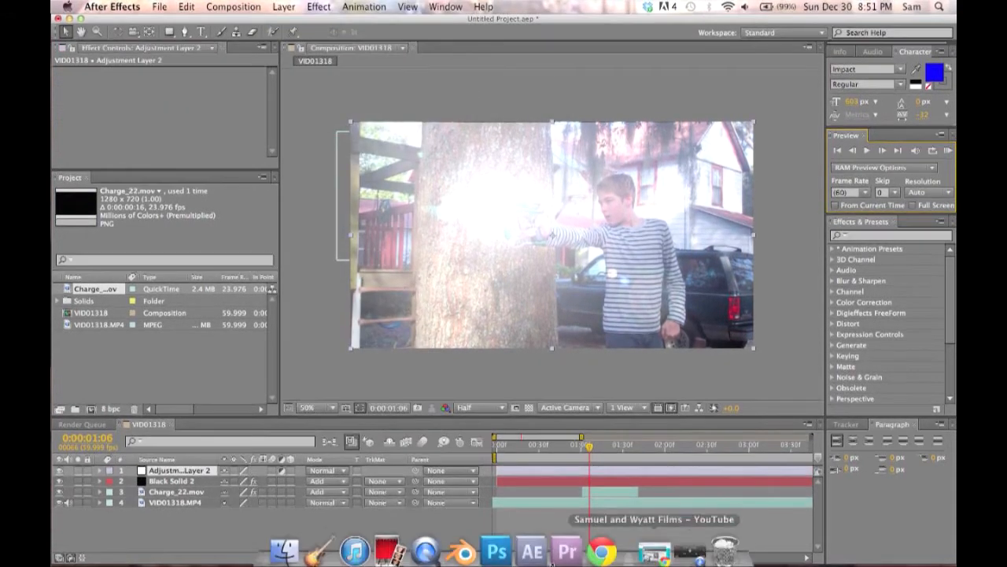
click(687, 547)
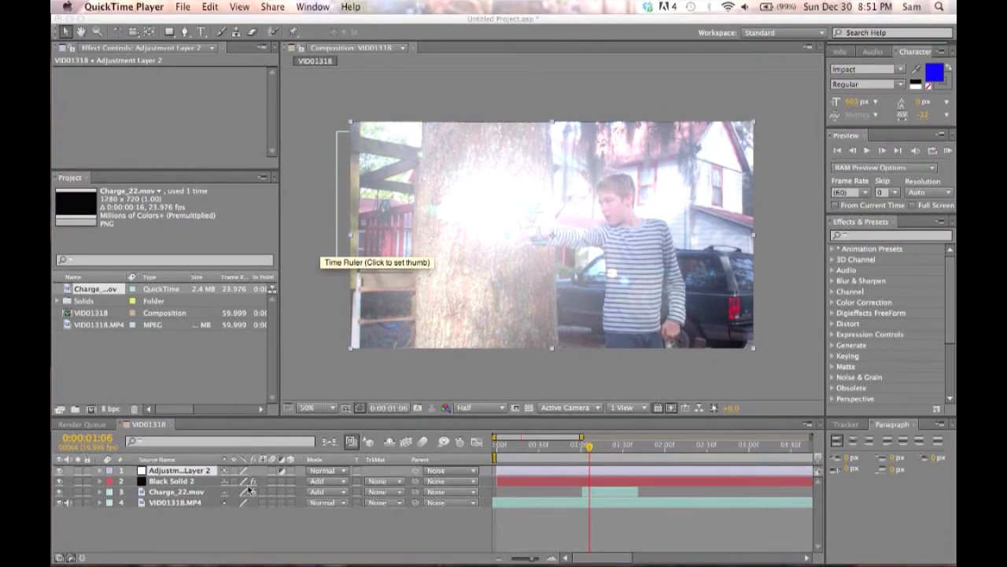
click(332, 115)
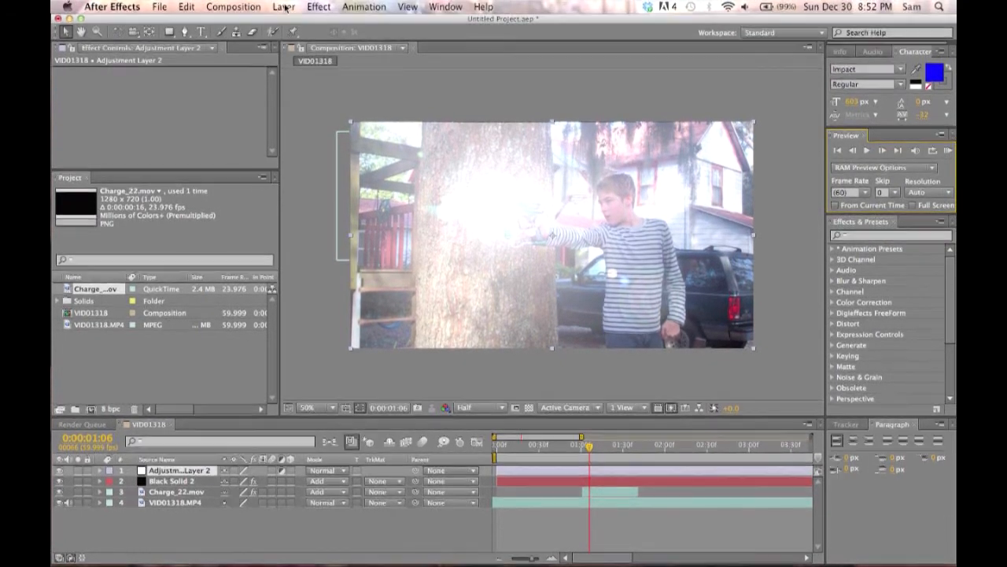
- Apply the Ripple distort effect to the adjustment layer
click(318, 6)
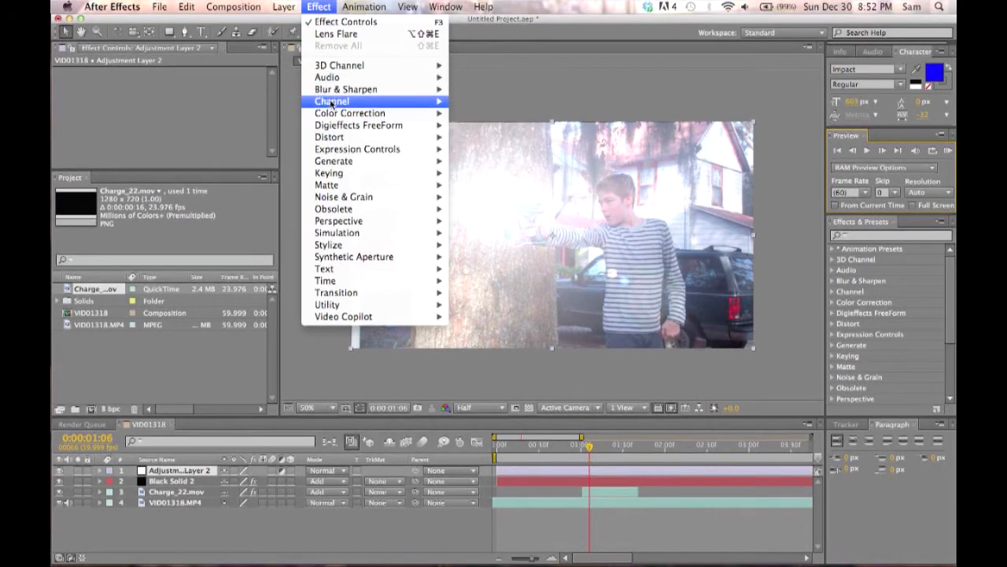
mouse_move(370, 136)
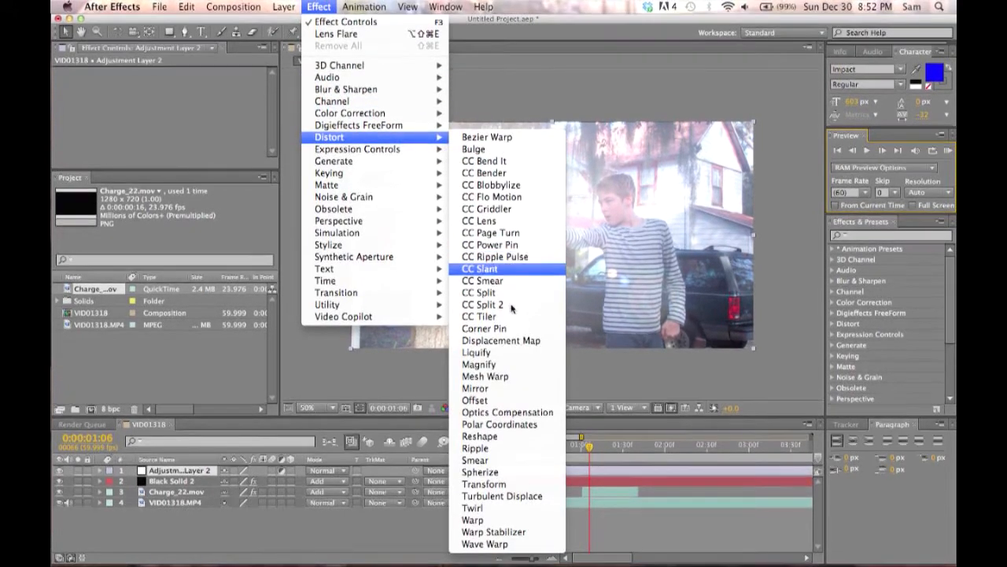
click(494, 448)
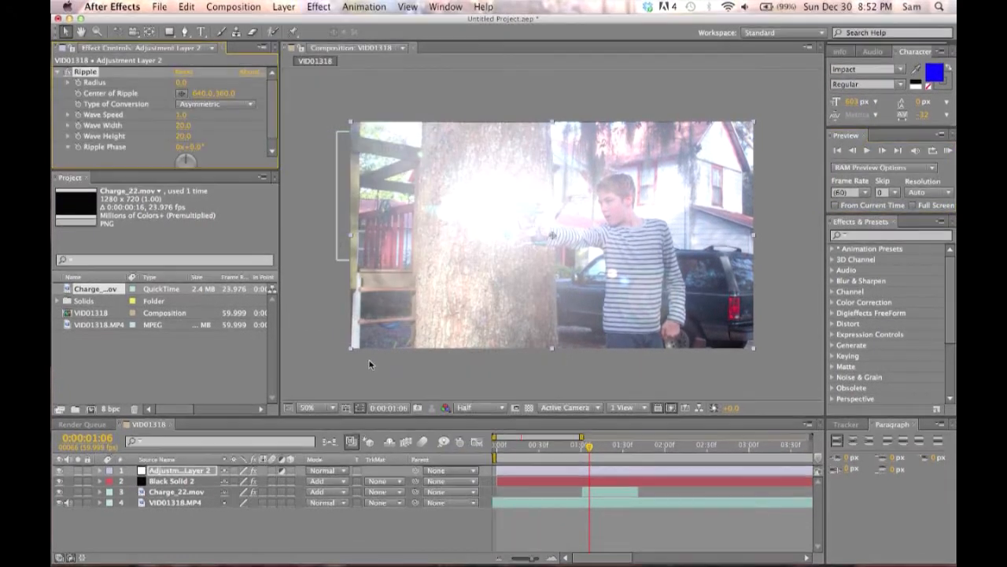
- Move the Center of Ripple to 456, 266 at the muzzle and enable Radius keyframing at 0
drag(548, 237, 494, 205)
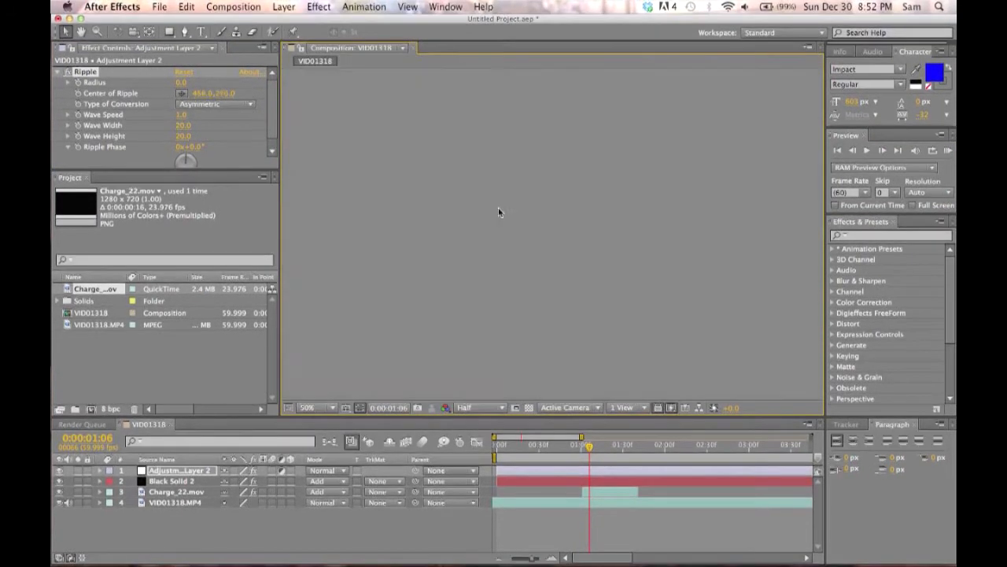
click(237, 147)
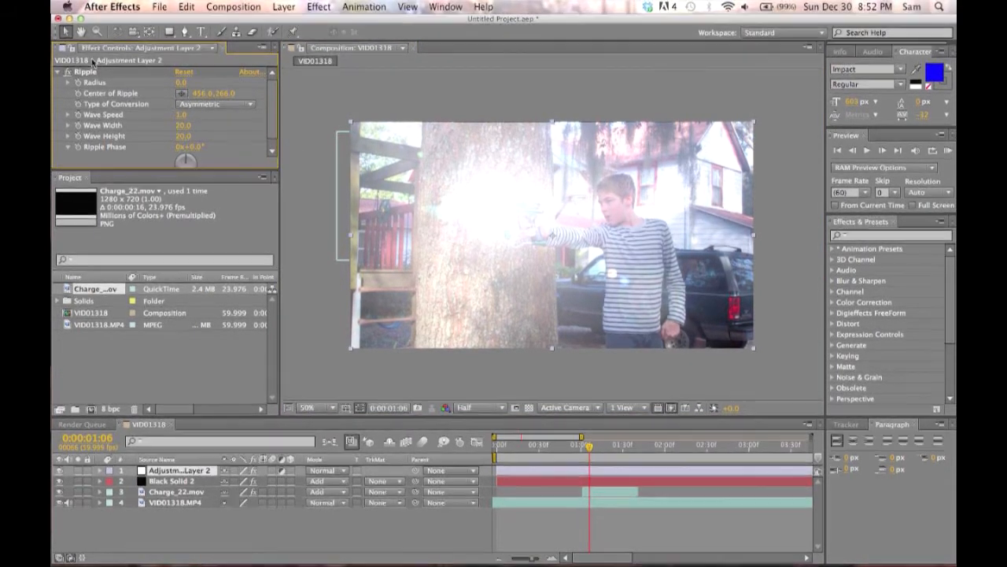
click(86, 71)
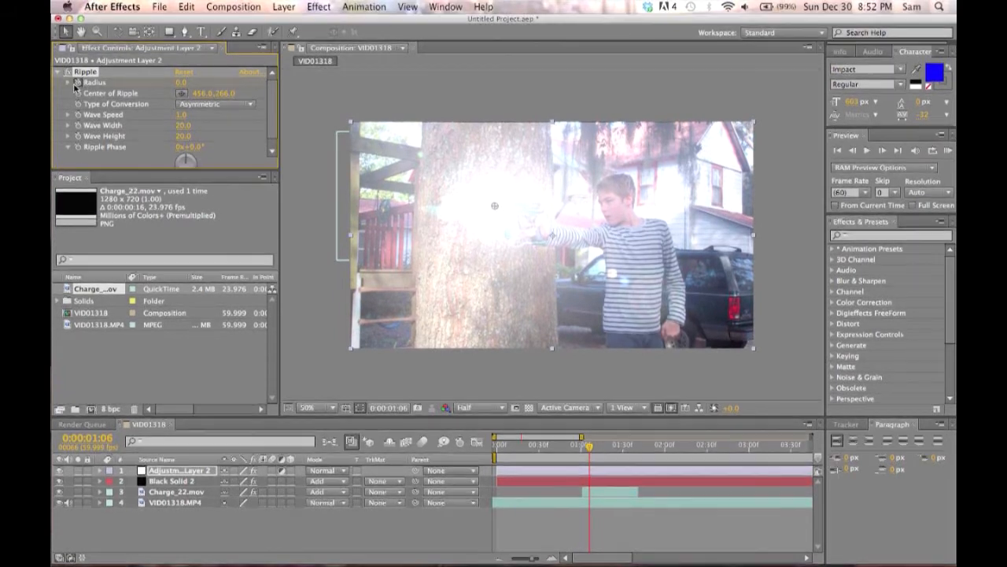
- Advance three frames to 0:00:01:09 and keyframe the Ripple Radius at 20
click(884, 152)
click(884, 152)
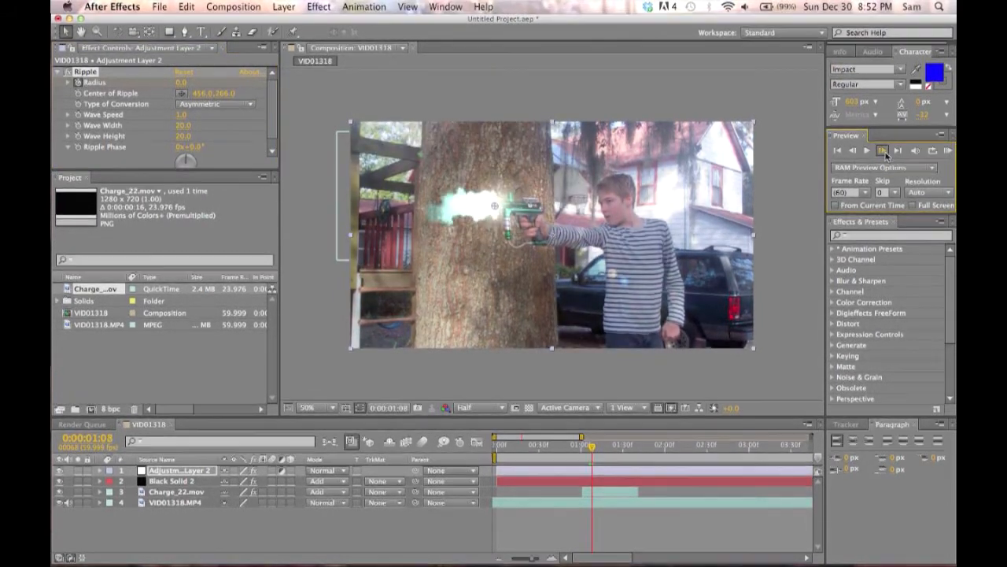
click(885, 152)
mouse_move(180, 88)
mouse_down()
mouse_move(286, 84)
mouse_move(181, 89)
mouse_up()
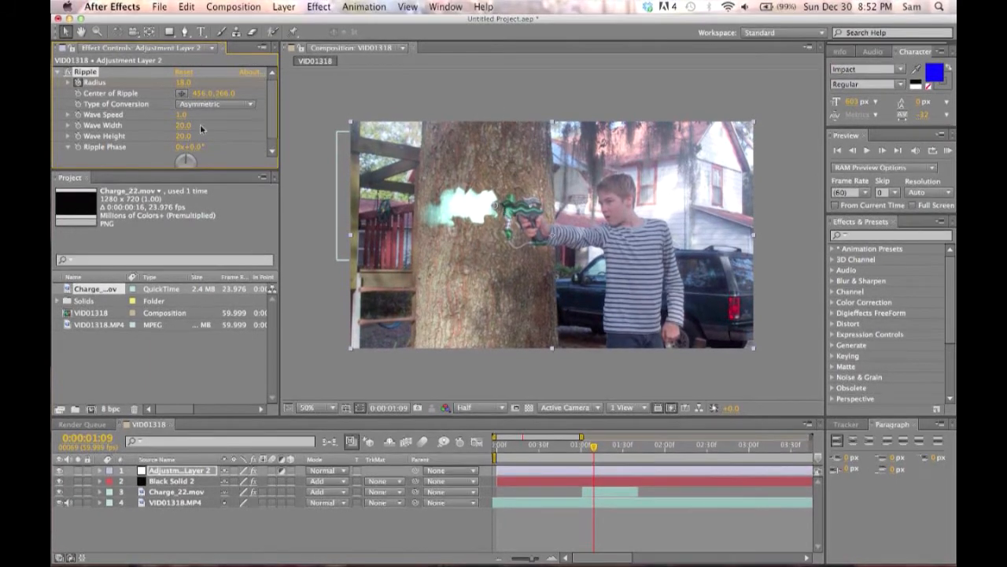
drag(183, 86, 388, 129)
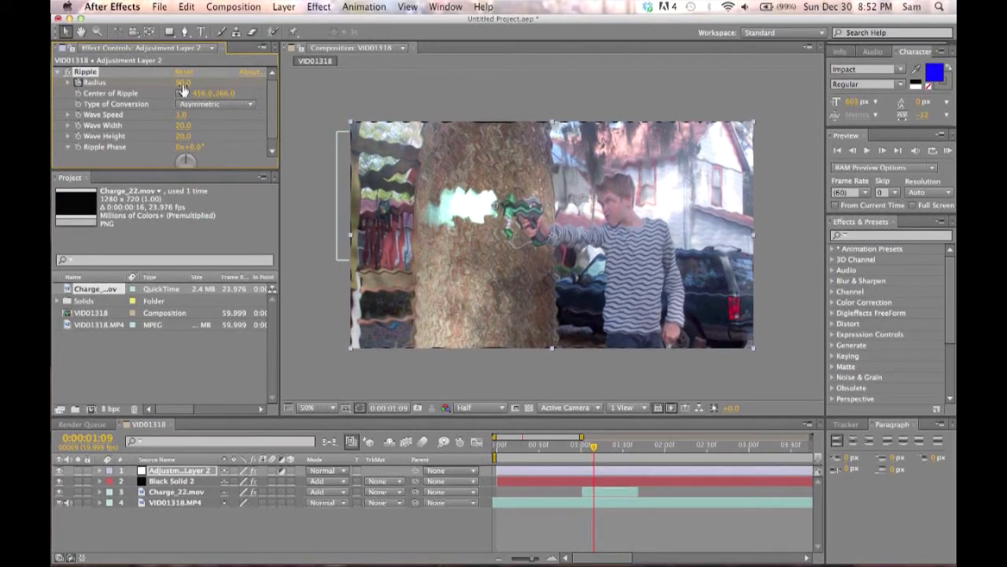
drag(180, 82, 140, 95)
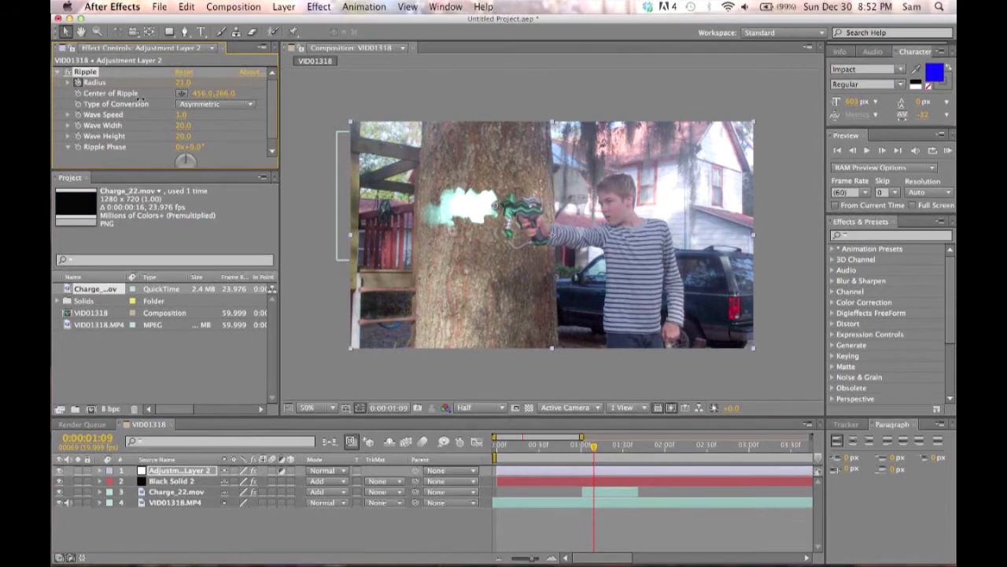
drag(140, 95, 143, 101)
- Advance two frames to 0:00:01:11 and keyframe the Ripple Radius back to 0
click(883, 150)
click(885, 153)
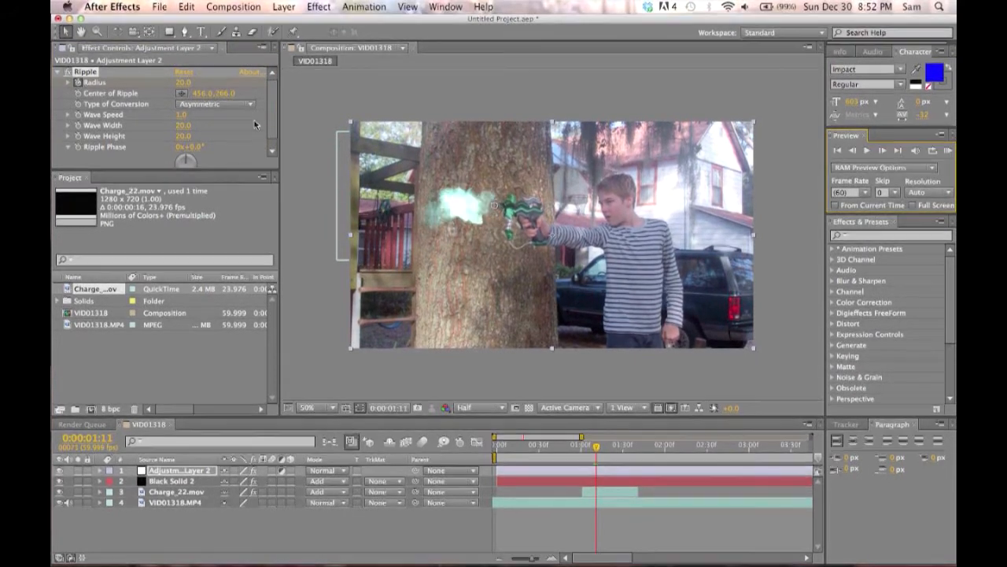
click(162, 82)
drag(163, 81, 141, 82)
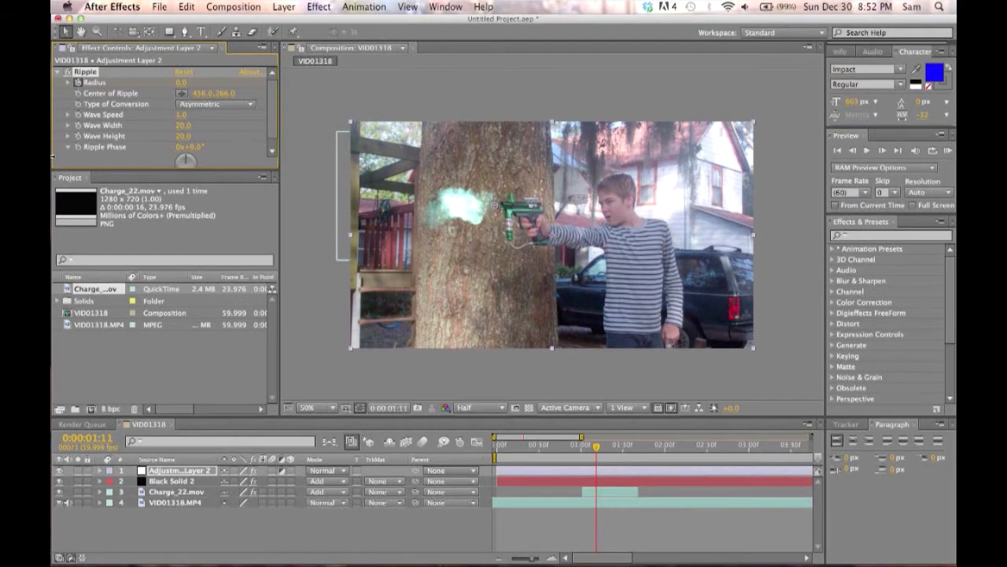
- Review the ripple frame by frame back to 0:00:01:05, then play the shot from 0:00:01:01
click(322, 202)
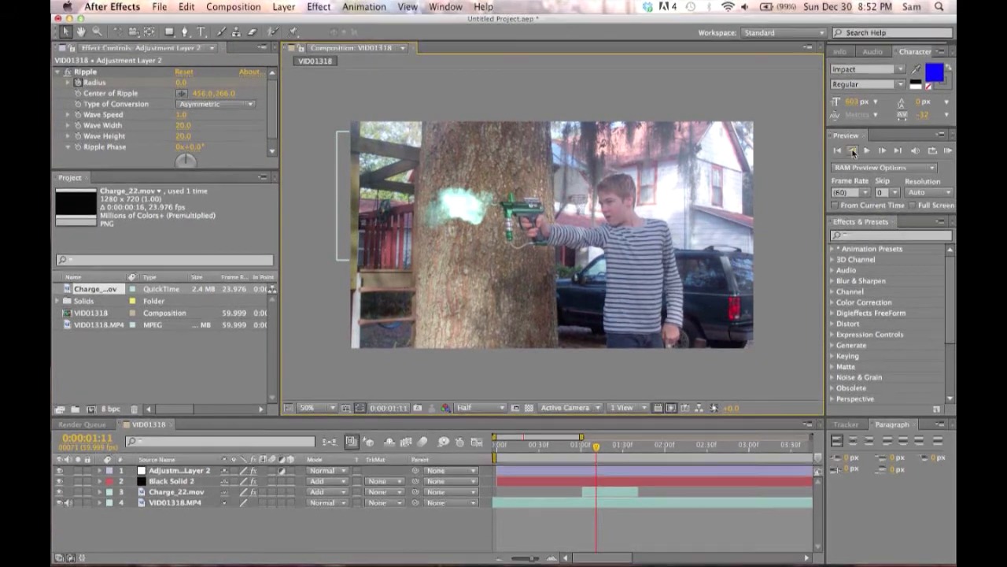
click(853, 151)
click(853, 152)
click(853, 151)
click(853, 151)
click(853, 151)
click(853, 151)
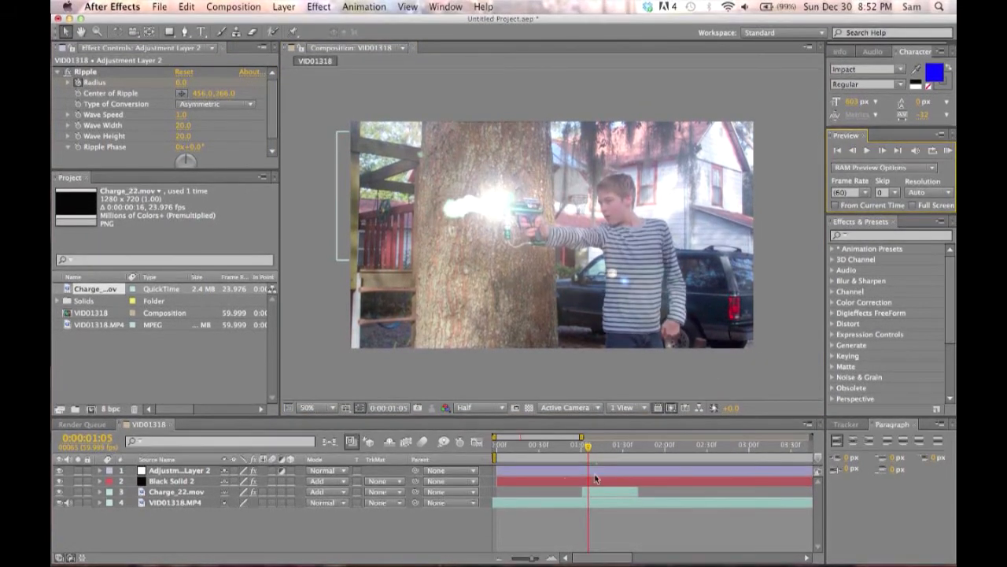
drag(587, 445, 584, 447)
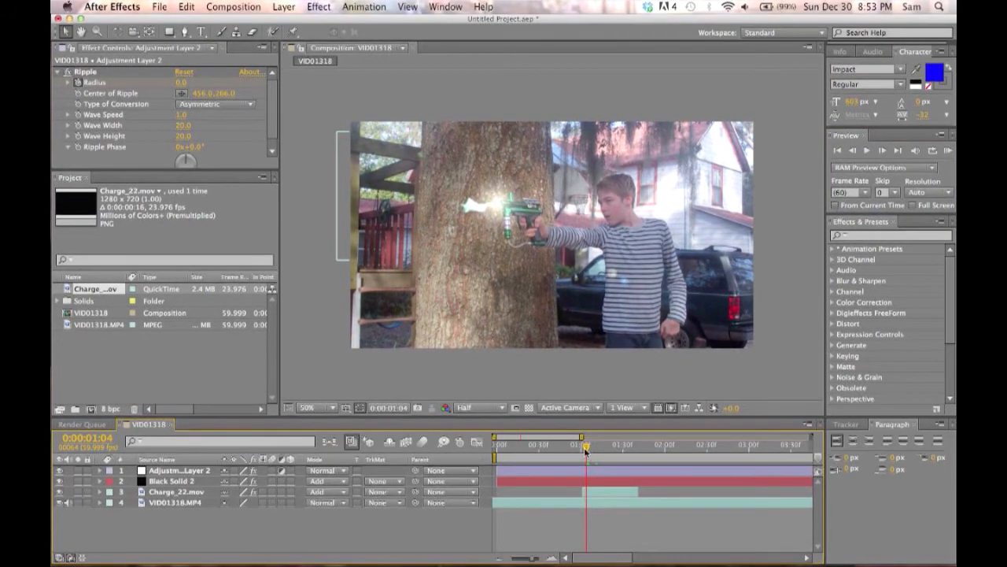
drag(586, 447, 582, 448)
click(869, 150)
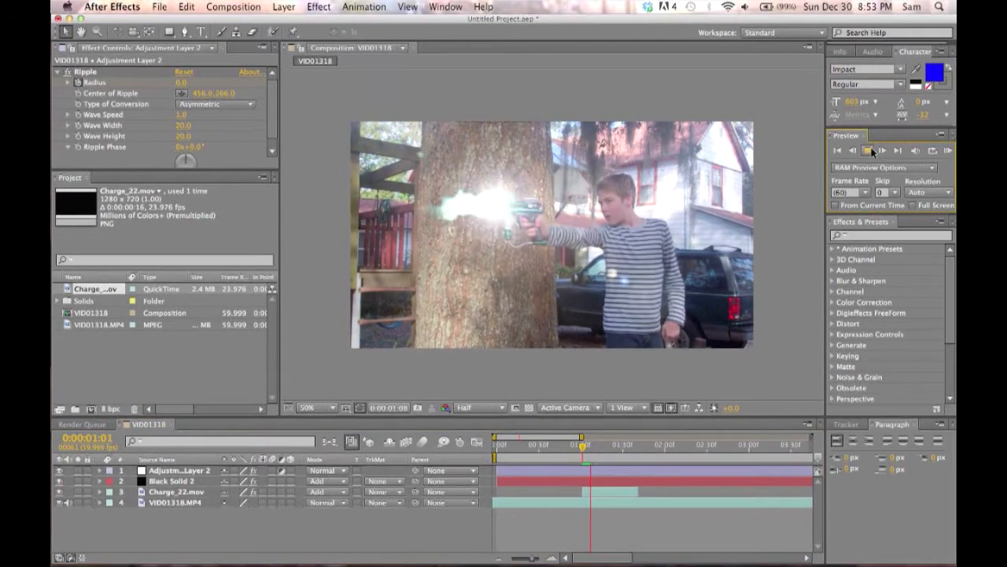
- Apply Easy Ease to all three Ripple Radius keyframes on the adjustment layer and collapse its properties
click(140, 471)
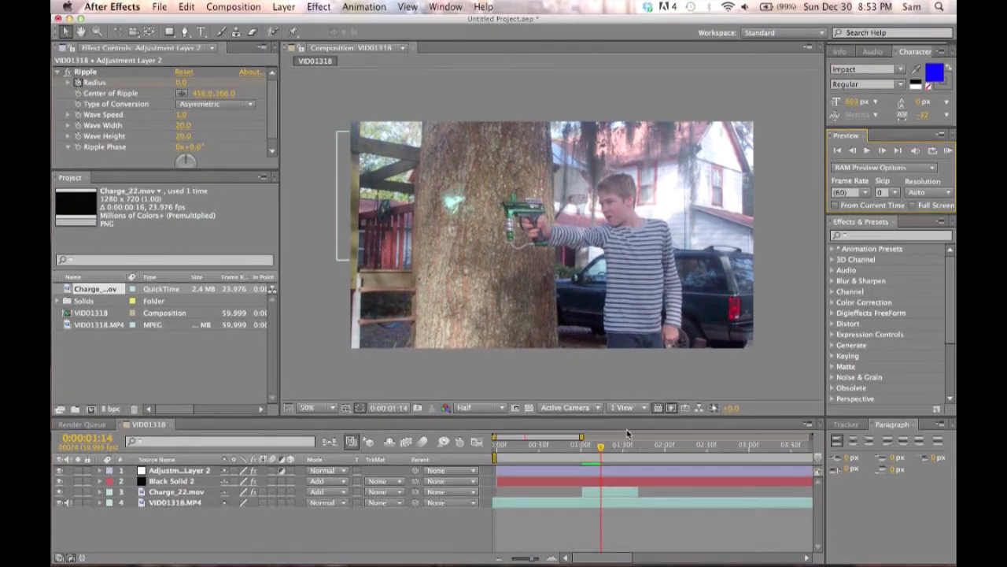
click(100, 471)
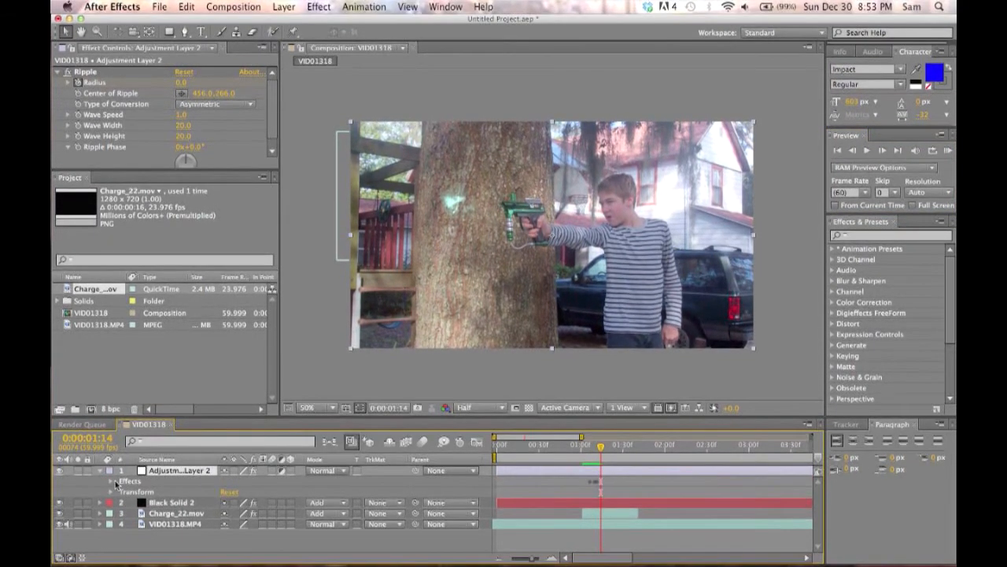
click(111, 480)
click(121, 491)
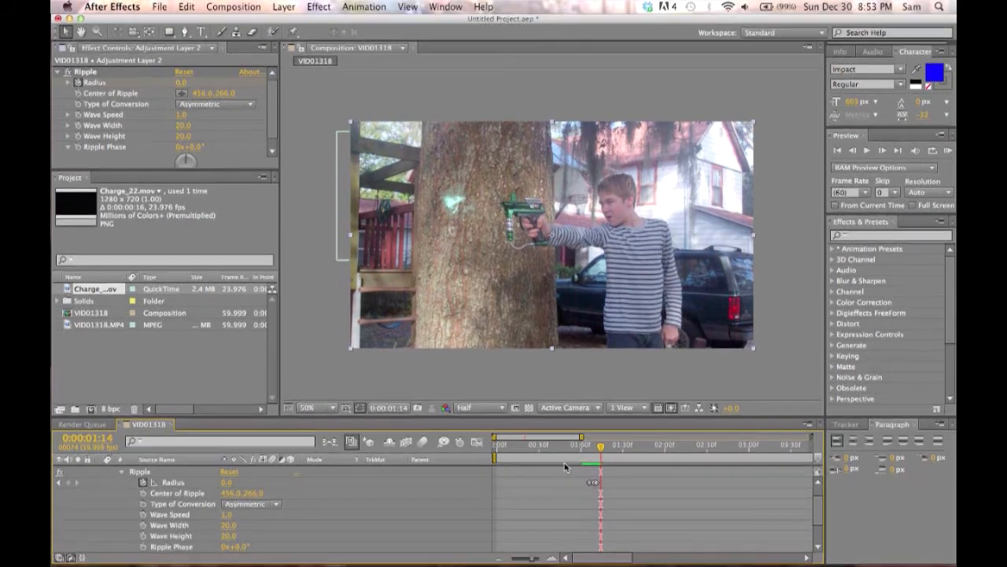
click(600, 485)
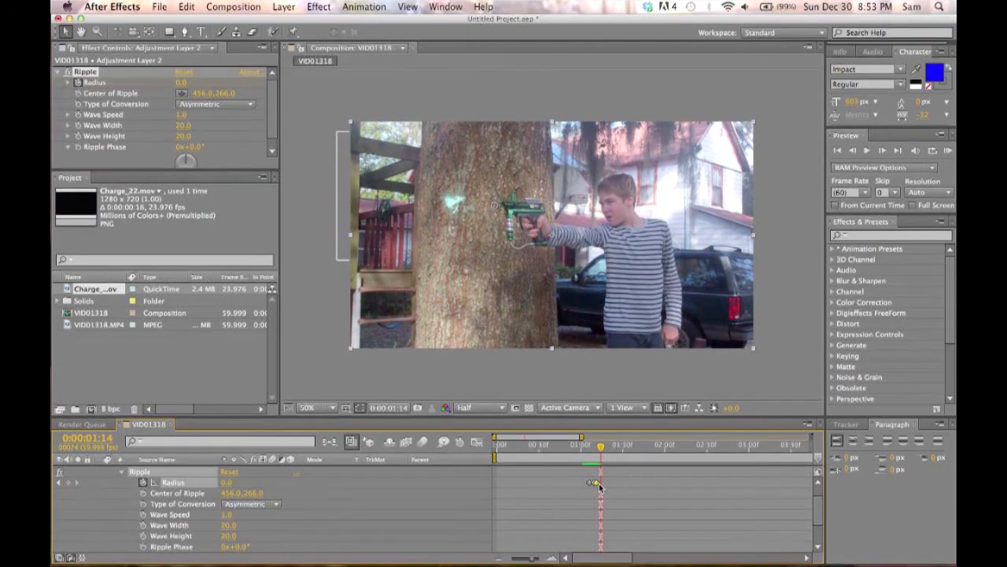
drag(603, 486, 579, 484)
key(F9)
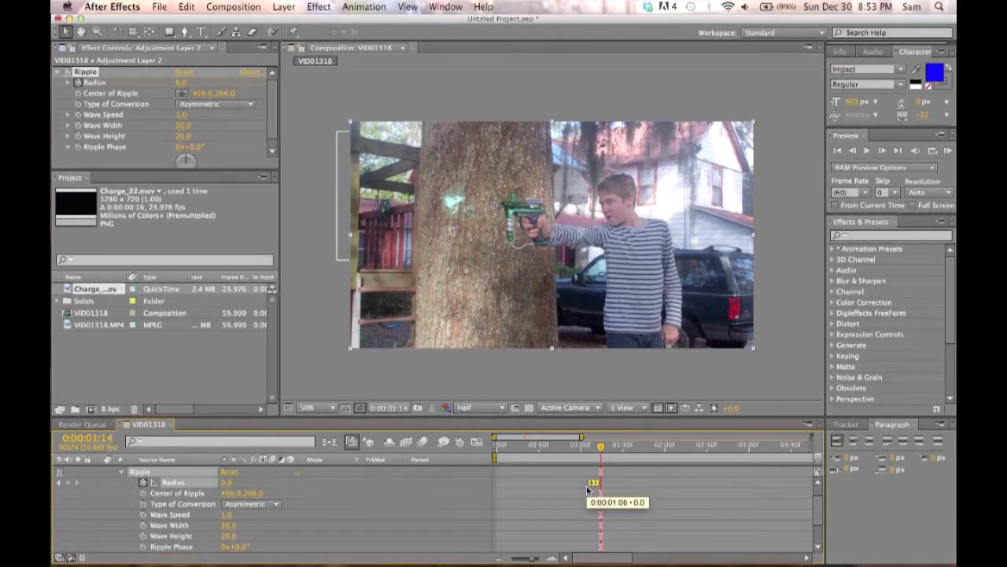
scroll(131, 509, up, 1)
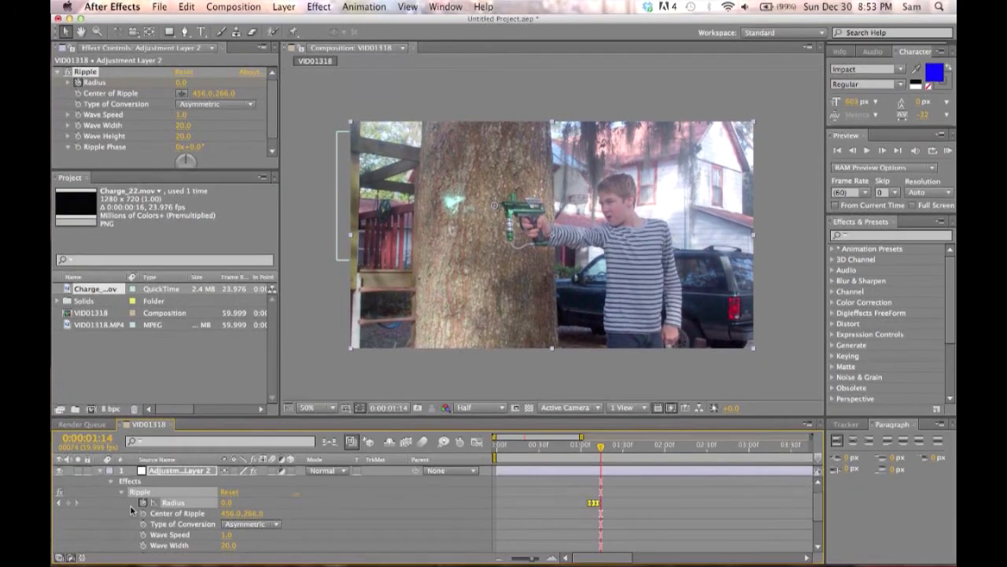
click(99, 469)
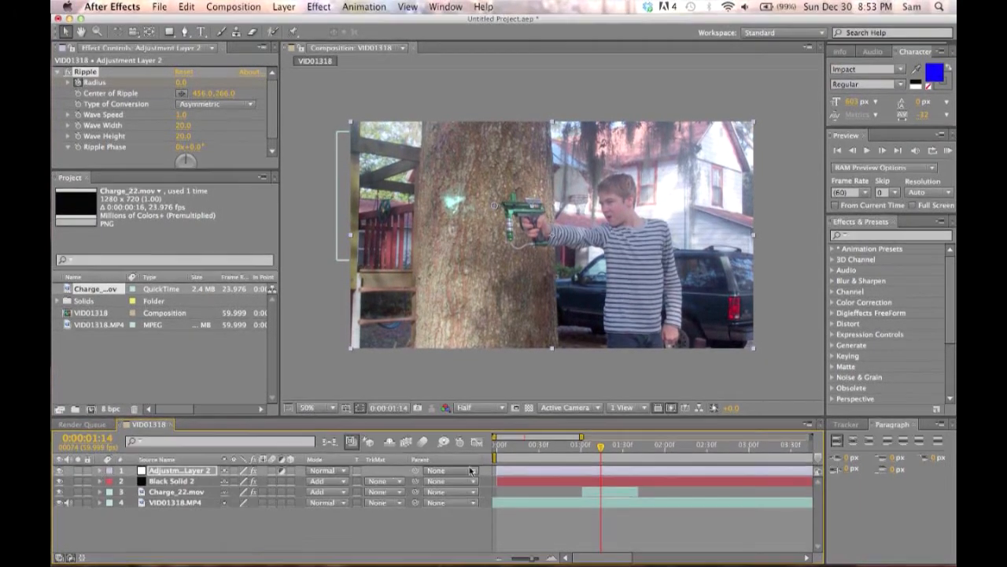
- Play the shot from 0:00:01:05 and scrub through the ripple frames, stopping at 0:00:01:08
drag(600, 446, 588, 457)
click(593, 391)
click(869, 149)
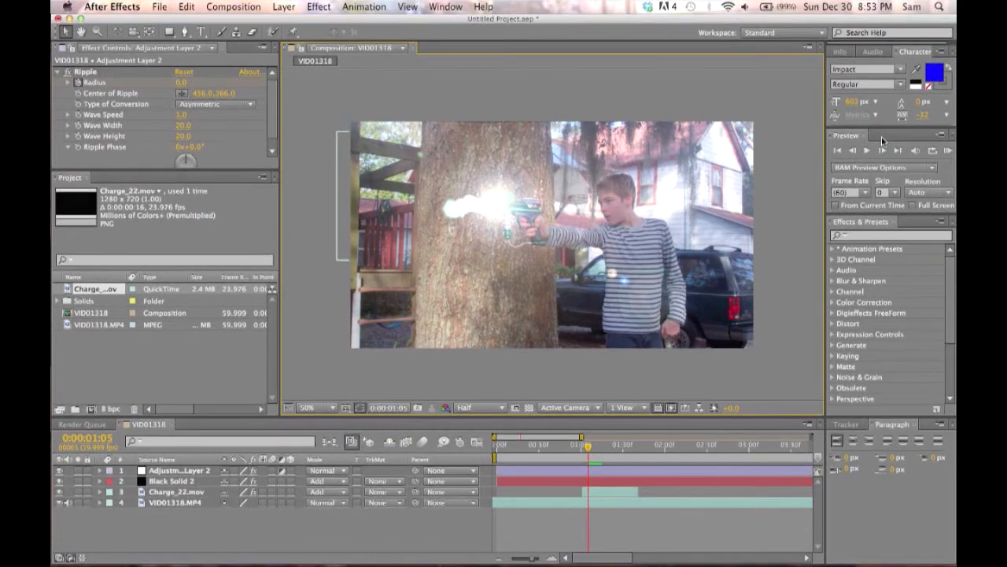
click(871, 150)
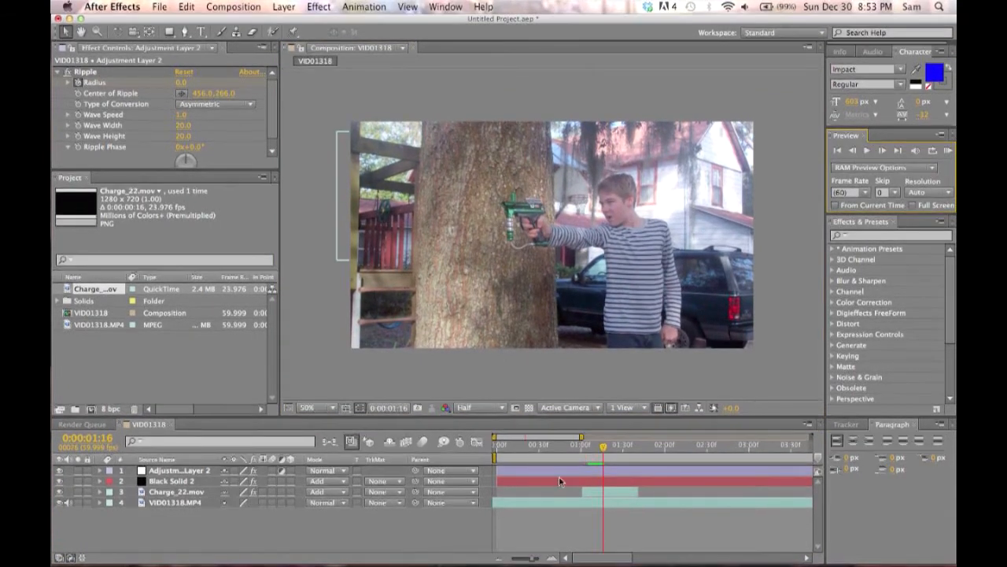
click(592, 448)
drag(592, 448, 594, 447)
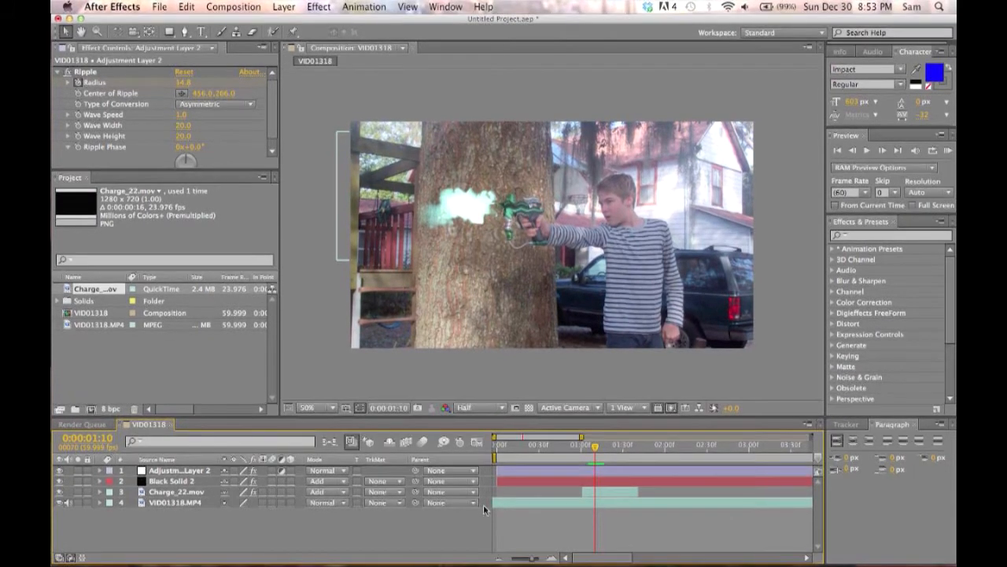
mouse_move(598, 448)
mouse_down()
mouse_move(579, 450)
mouse_move(597, 454)
mouse_up()
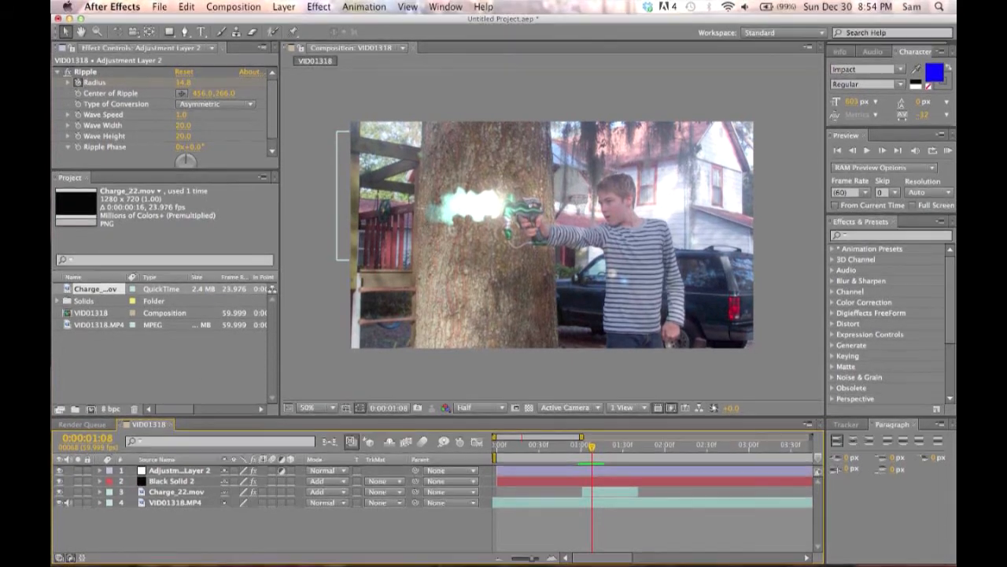
- Create a 1280 x 720 solid in fully saturated, bright cyan
click(284, 6)
mouse_move(291, 21)
click(463, 41)
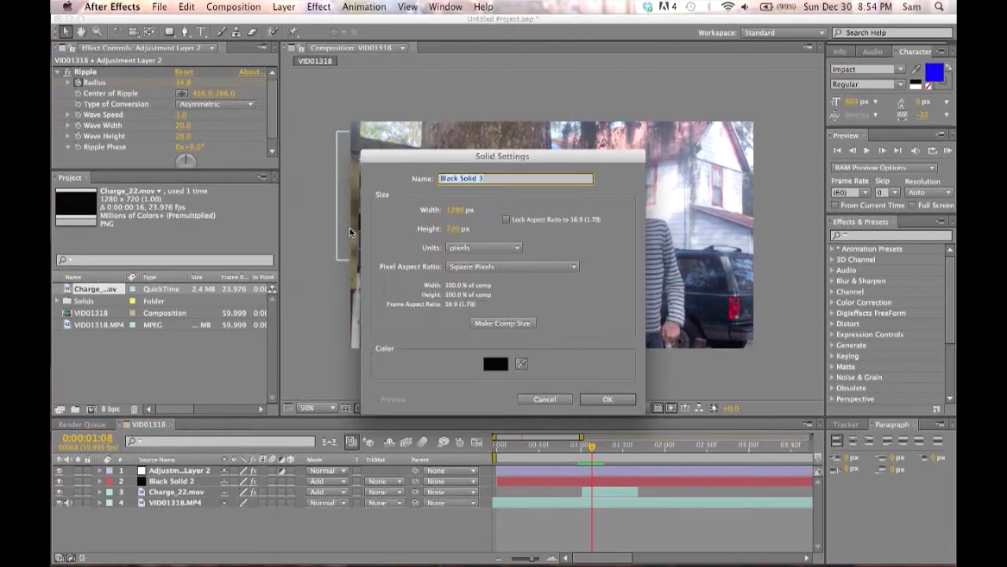
click(496, 363)
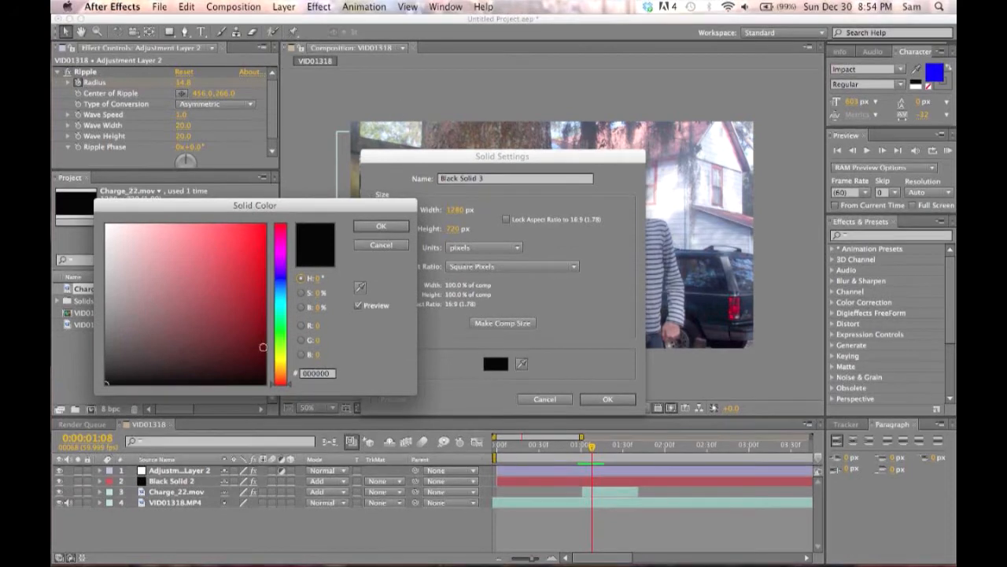
drag(285, 327, 285, 304)
drag(214, 279, 358, 174)
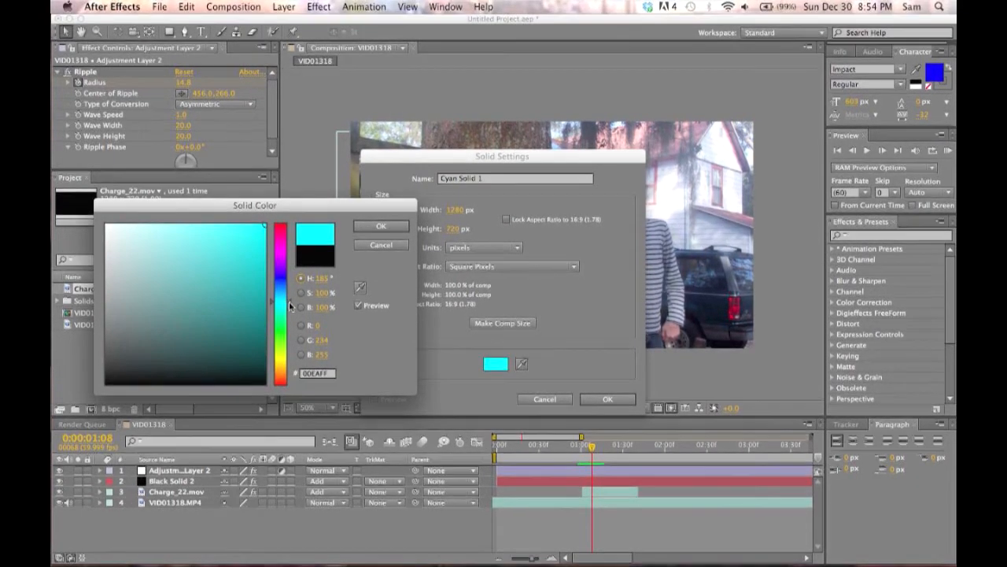
drag(288, 302, 289, 303)
click(380, 228)
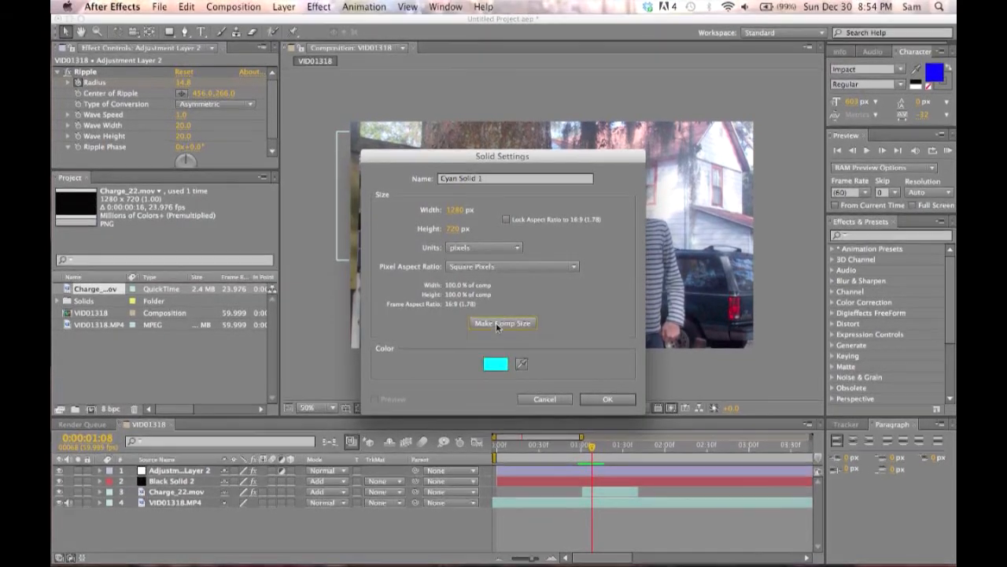
click(606, 399)
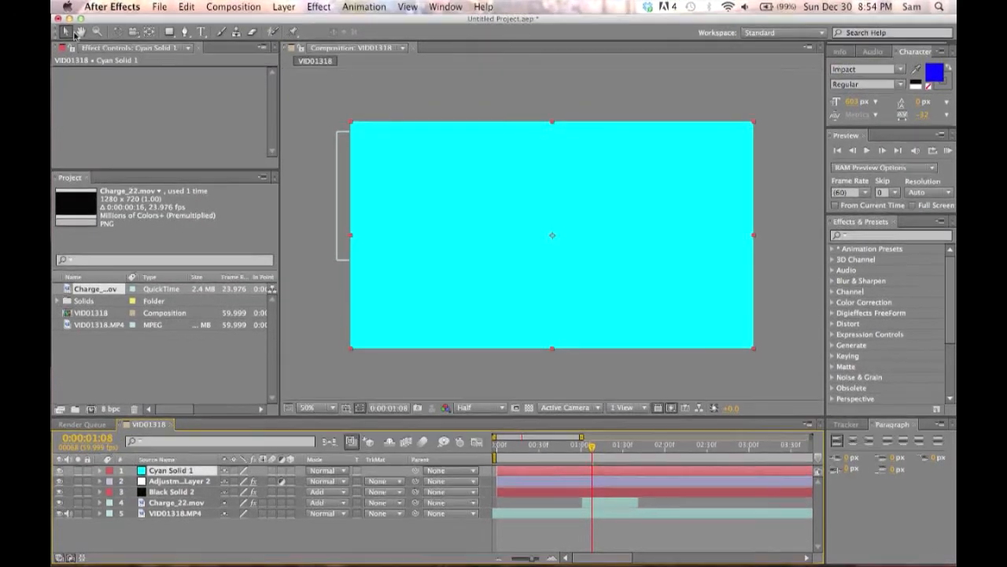
- Hide Cyan Solid 1 and draw a closed Pen mask on it along the front of the boy's face
click(59, 470)
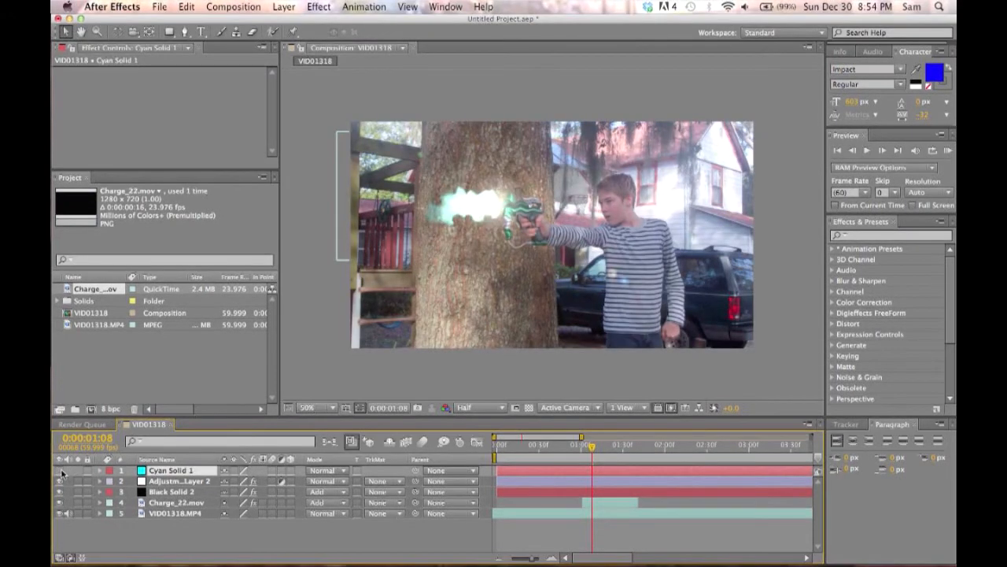
click(187, 31)
click(602, 182)
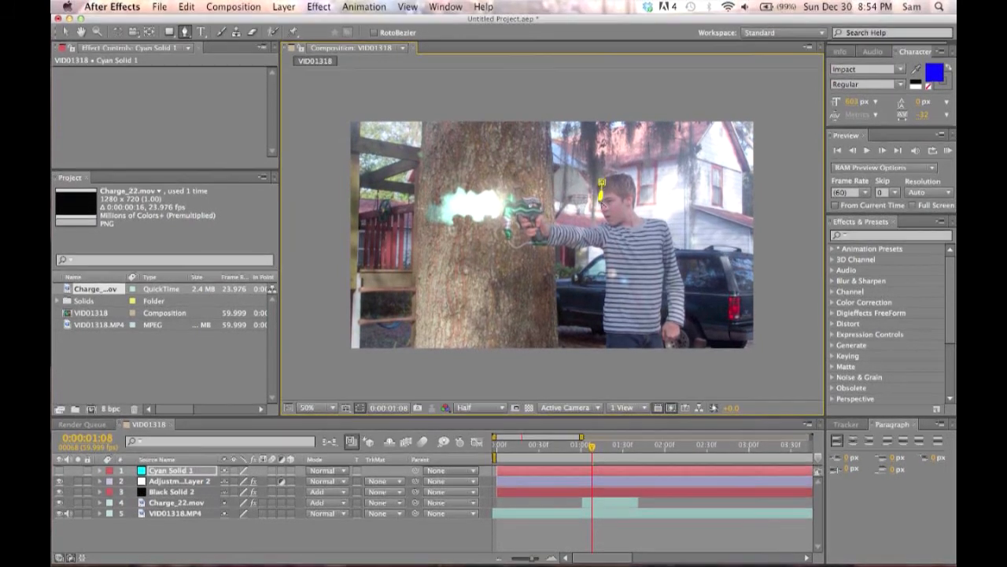
click(618, 218)
click(611, 200)
click(610, 186)
click(602, 181)
- Draw Pen masks on Cyan Solid 1 down the blast-facing side of the boy's shirt and over his hand on the gun
click(603, 236)
click(607, 274)
click(605, 327)
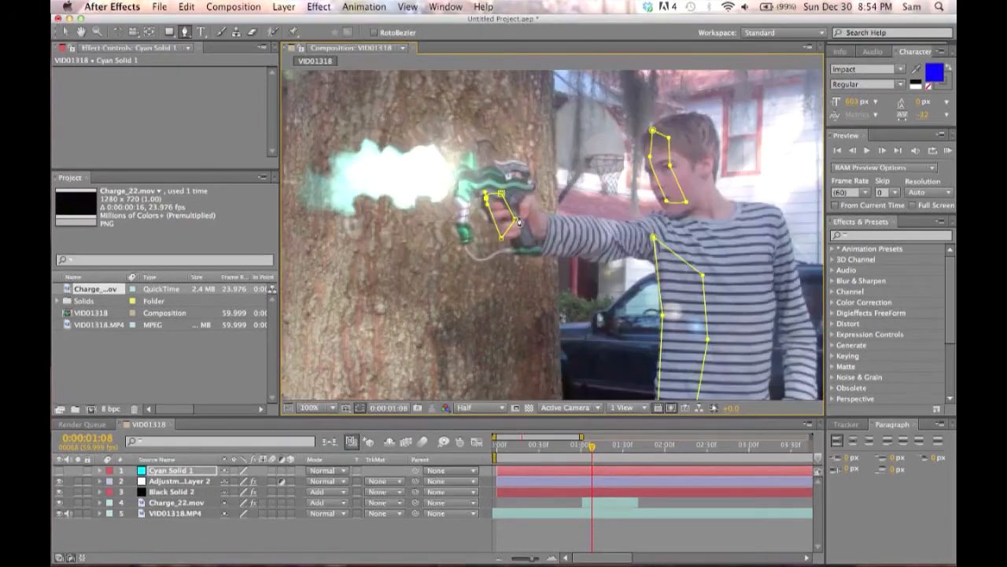
scroll(526, 232, up, 2)
scroll(527, 231, down, 1)
scroll(368, 296, down, 1)
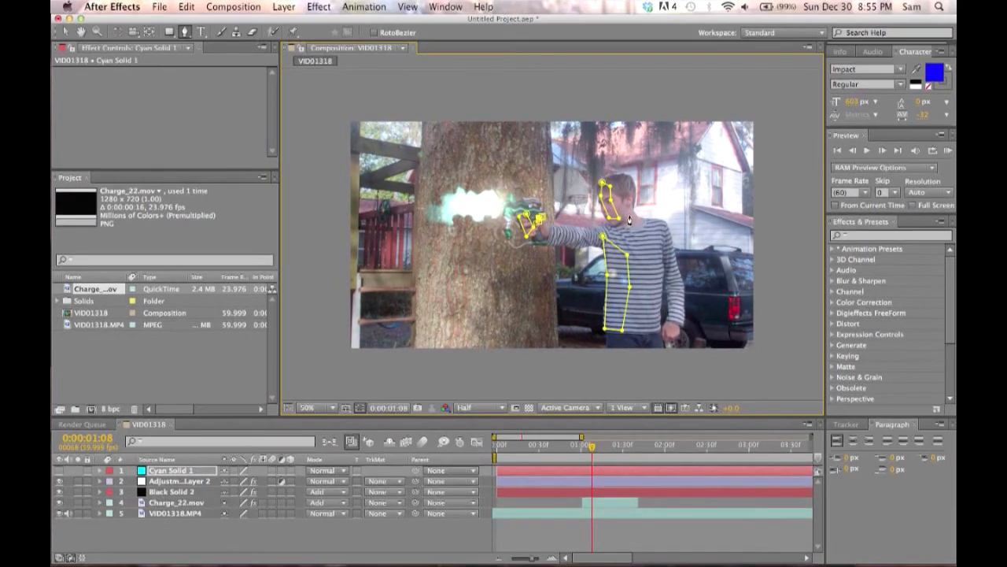
- Draw narrow Pen masks on Cyan Solid 1 along the front and upper edges of the gun
click(506, 204)
click(506, 236)
scroll(514, 197, up, 1)
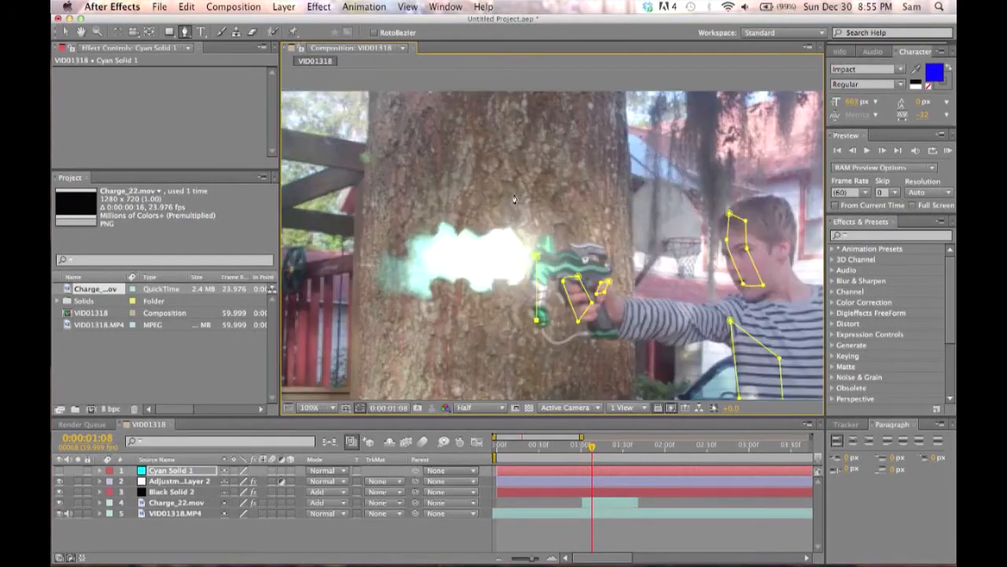
click(544, 316)
click(544, 273)
click(536, 260)
scroll(536, 260, down, 2)
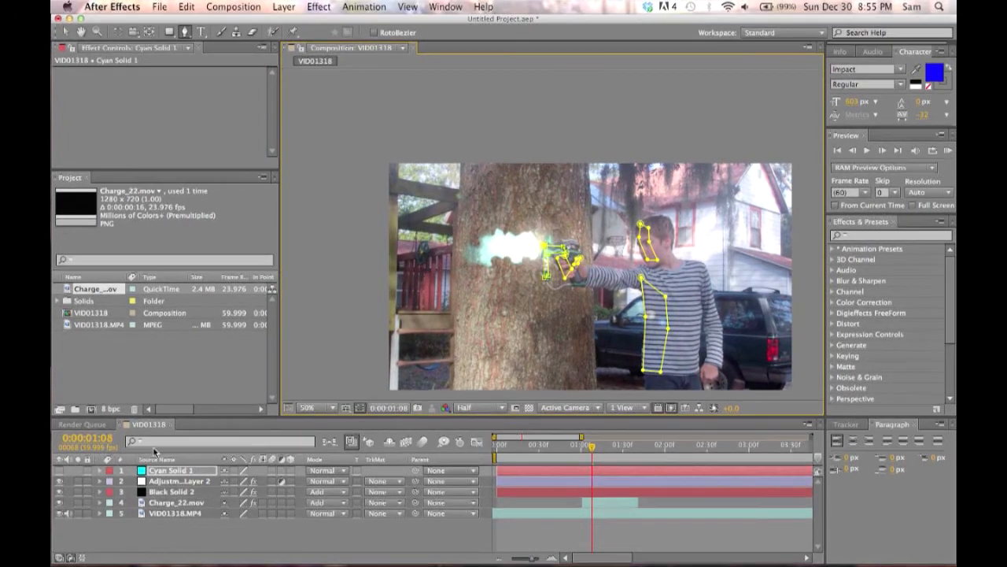
- Create a second cyan solid with the same settings
click(285, 7)
mouse_move(290, 21)
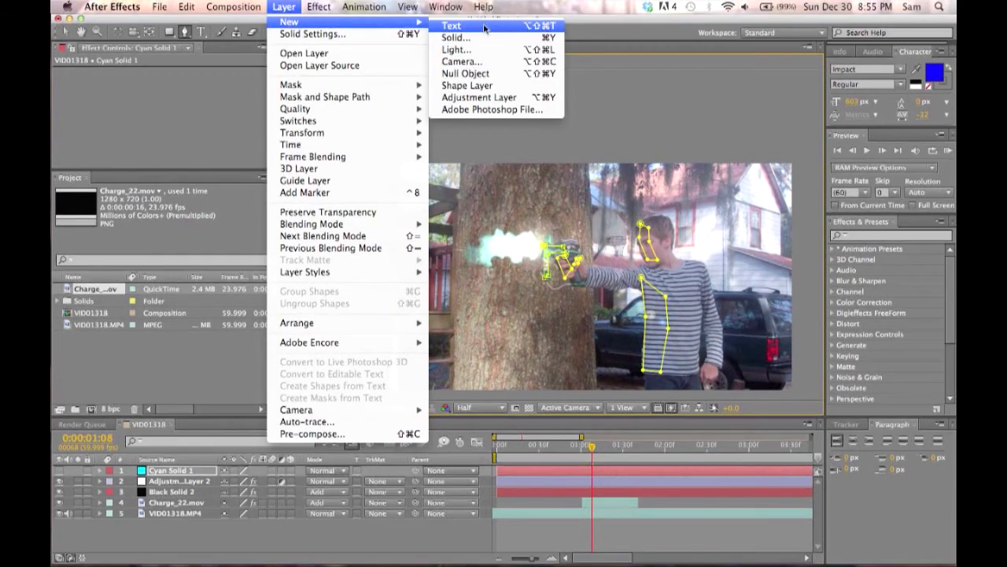
click(452, 34)
key(Return)
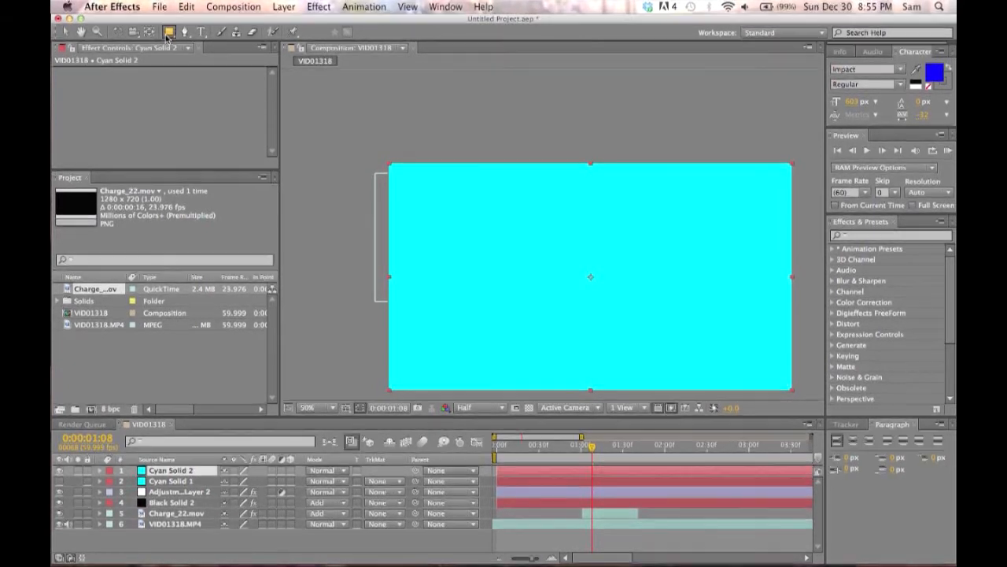
- Add a full-layer elliptical mask to Cyan Solid 2 with the Ellipse tool
key(q)
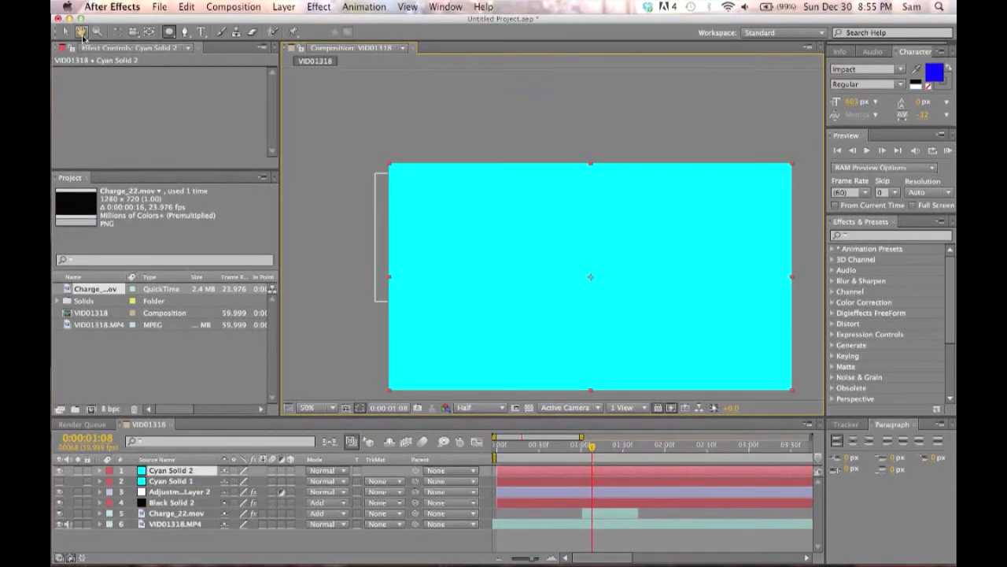
key(h)
drag(626, 232, 575, 193)
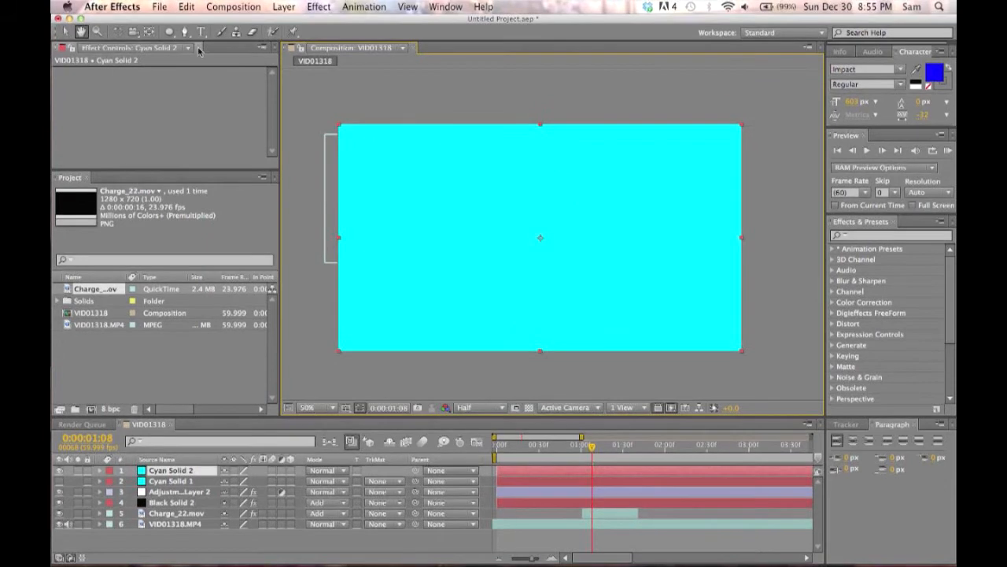
key(v)
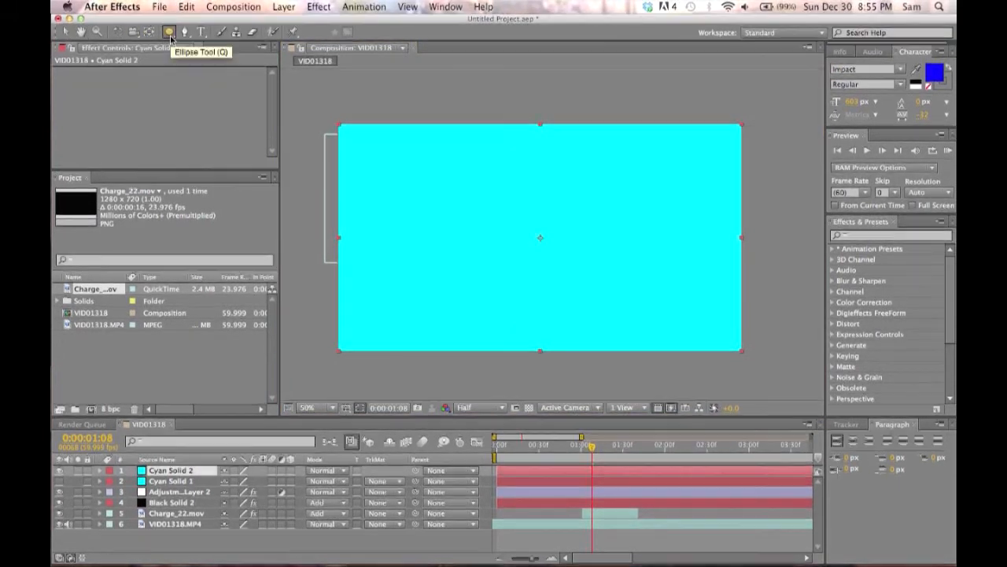
click(168, 31)
double_click(168, 31)
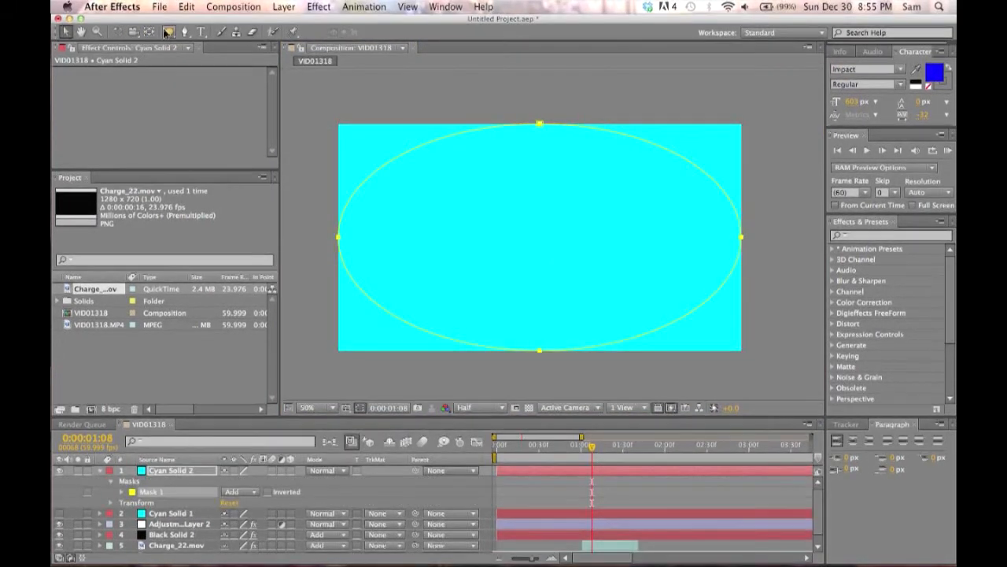
- Pull the four points of Cyan Solid 2's mask inward to form a smaller rounded rectangle around the blast and gun
key(v)
click(168, 470)
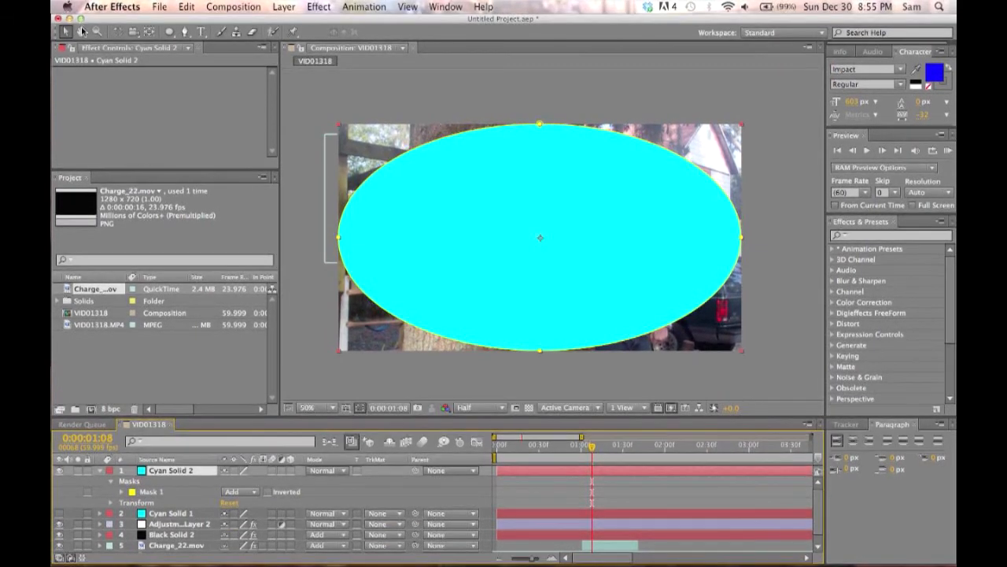
drag(541, 124, 536, 179)
drag(338, 236, 435, 242)
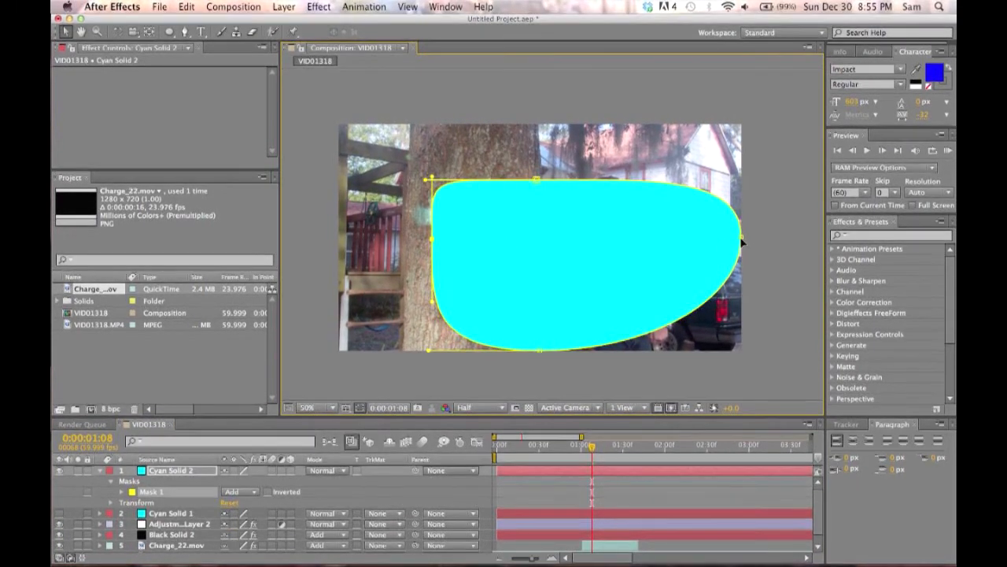
drag(742, 236, 610, 252)
drag(540, 350, 526, 307)
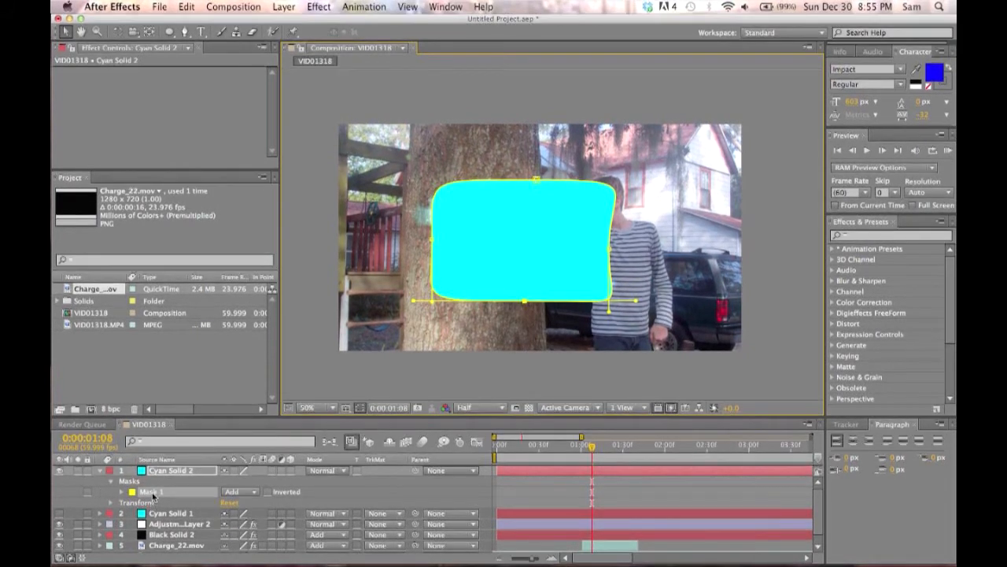
click(166, 514)
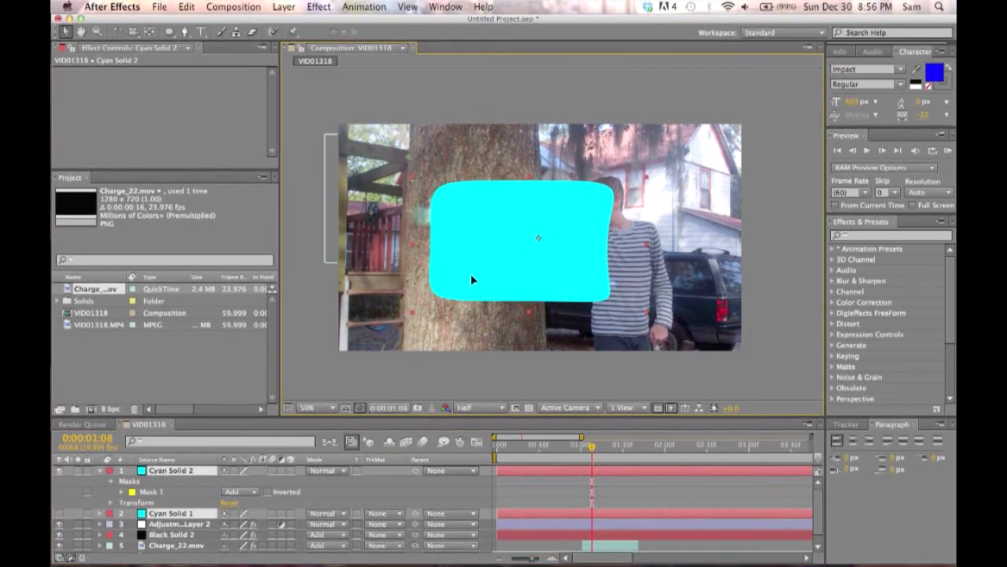
drag(471, 275, 440, 287)
key(super+z)
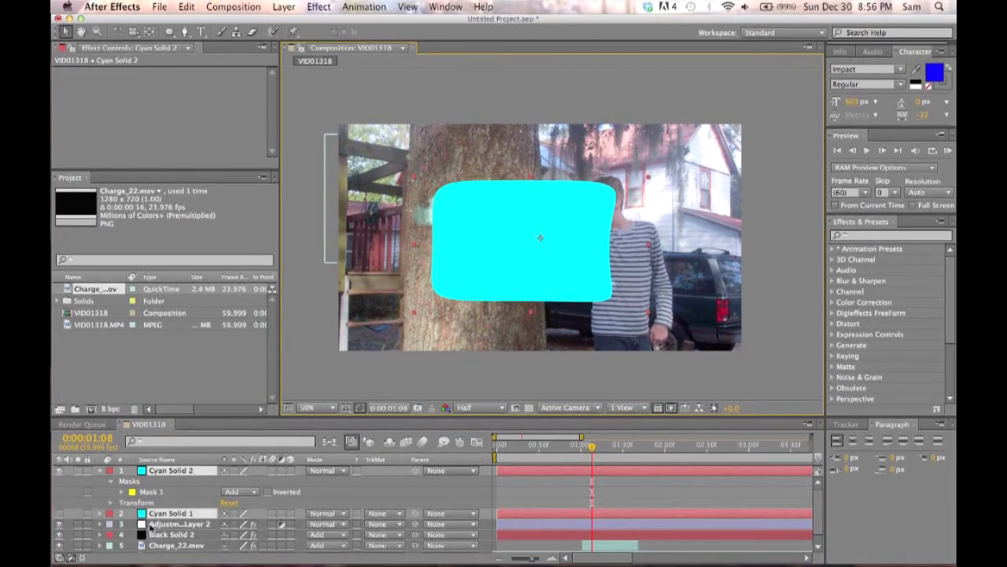
- Scale Cyan Solid 2 to 69% and move it over the tree trunk so it covers the muzzle blast
click(162, 472)
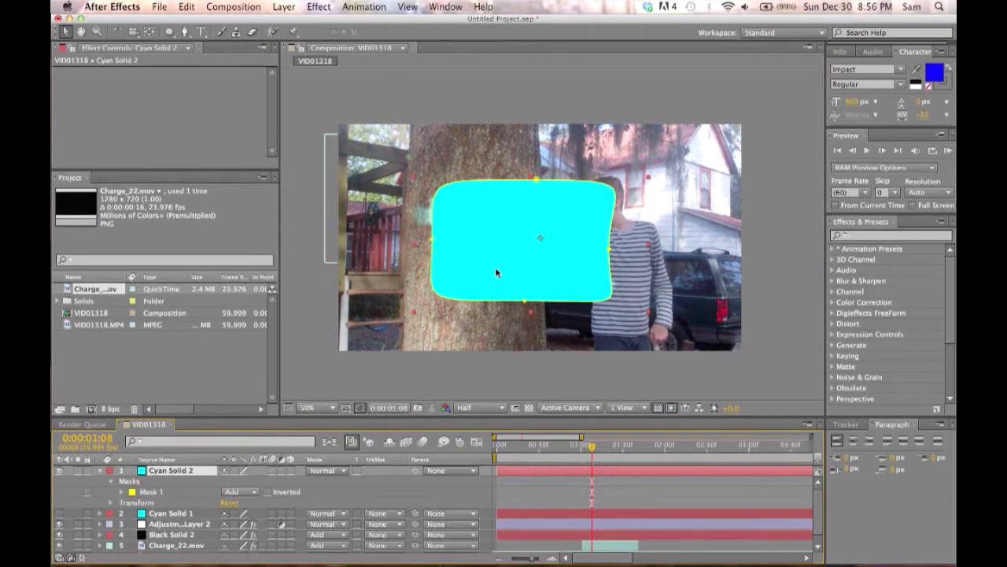
drag(466, 282, 425, 265)
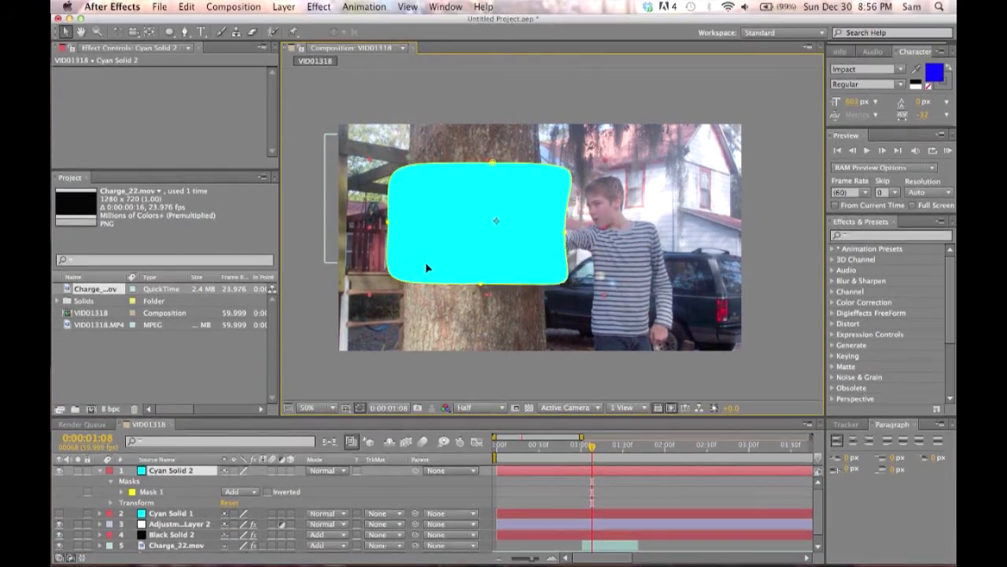
key(s)
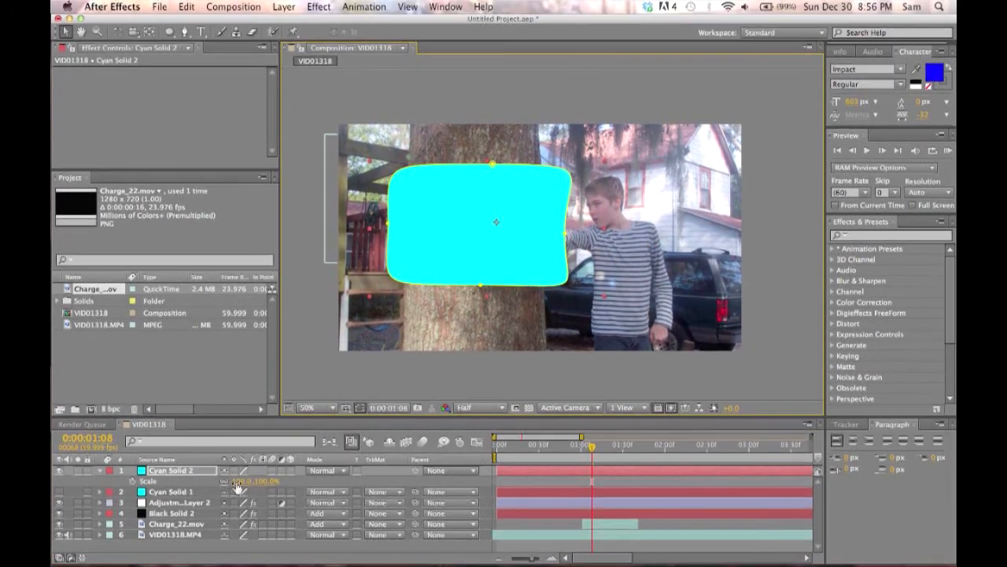
drag(241, 481, 220, 478)
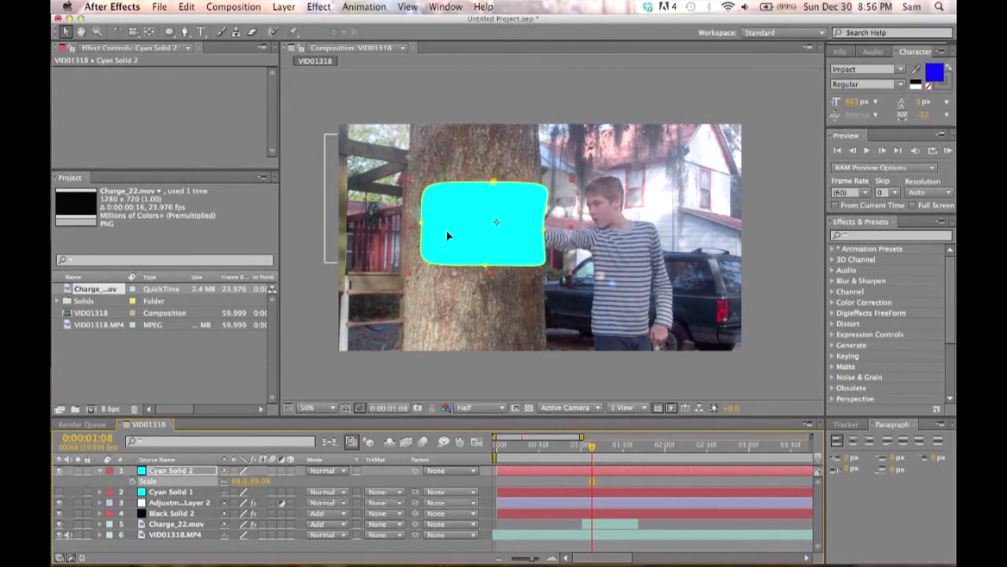
drag(446, 230, 435, 228)
- Make Cyan Solid 1 visible and set the blending mode of both cyan solids to Add
click(149, 493)
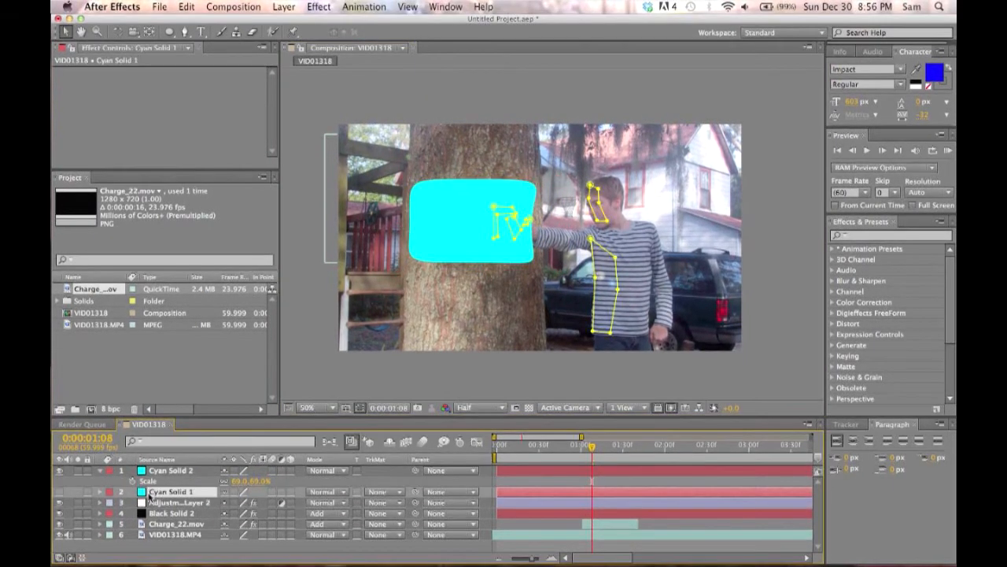
click(59, 492)
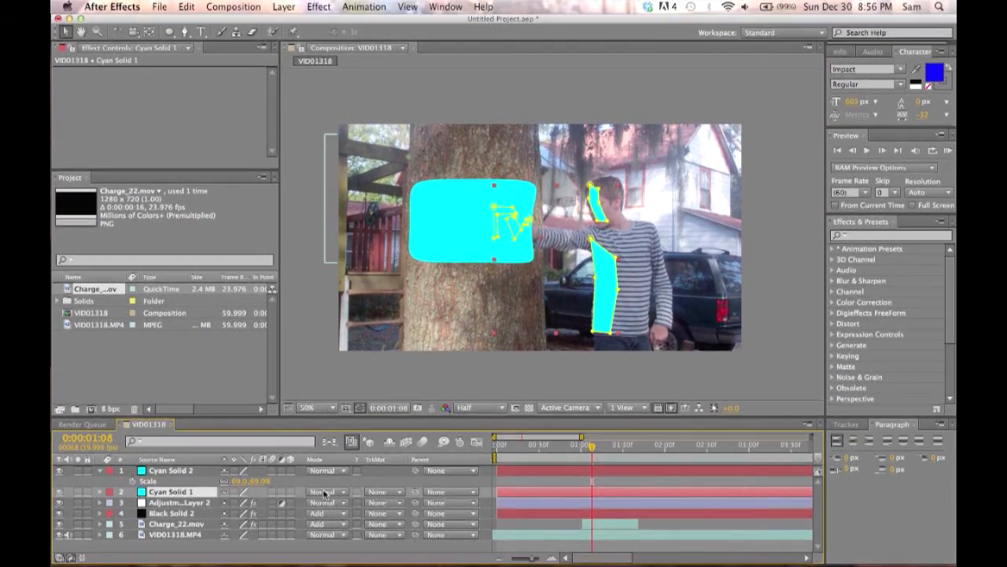
click(198, 470)
click(325, 471)
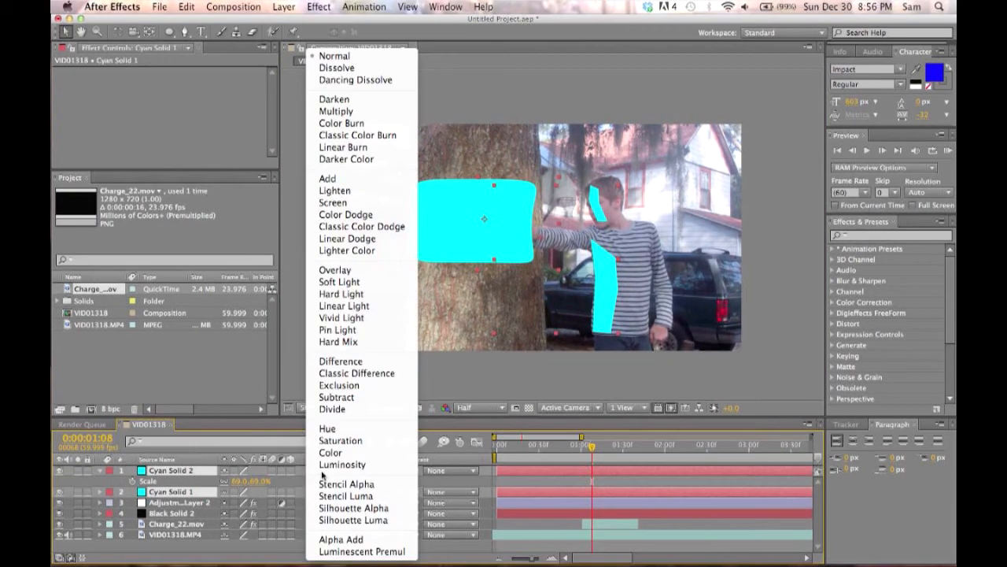
click(358, 178)
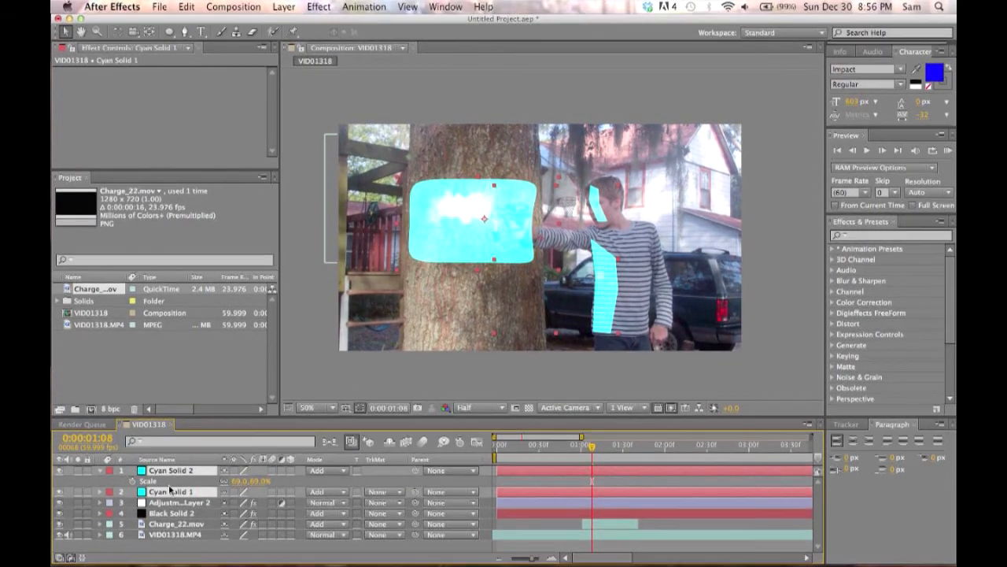
- Feather all masks on Cyan Solid 1 and Cyan Solid 2 by 83 pixels
key(m)
key(f)
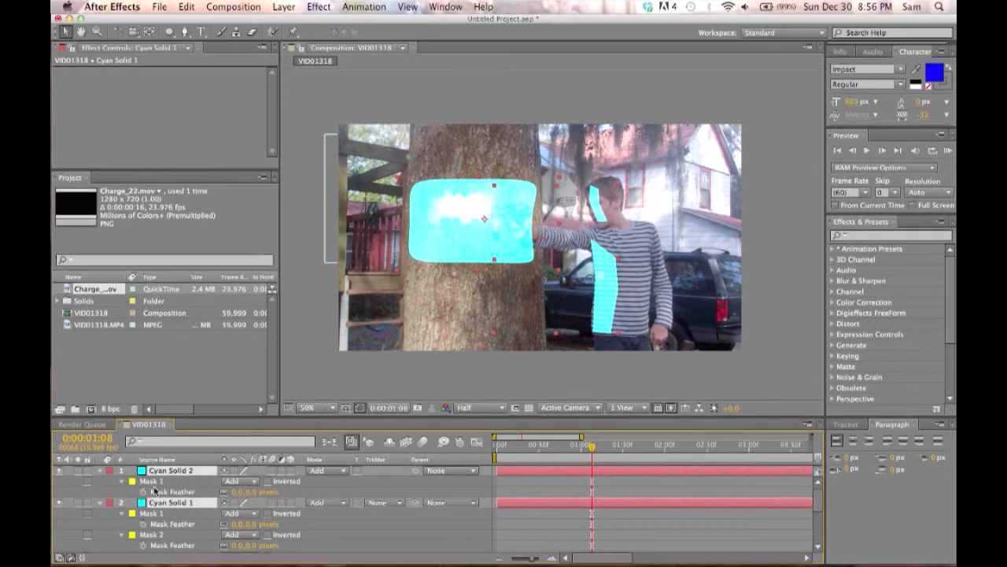
click(153, 481)
scroll(153, 484, down, 3)
scroll(153, 484, down, 4)
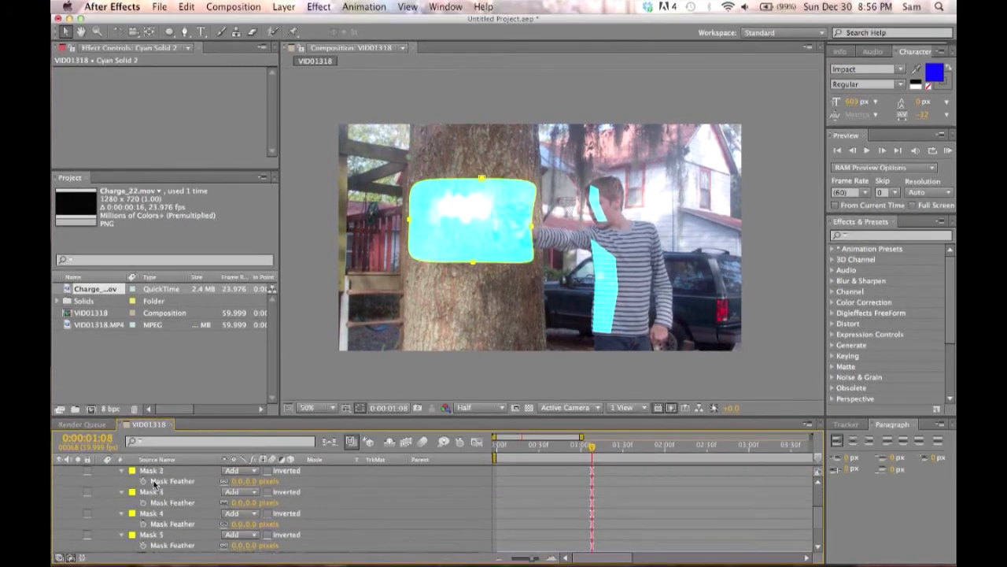
click(152, 493)
scroll(153, 496, up, 3)
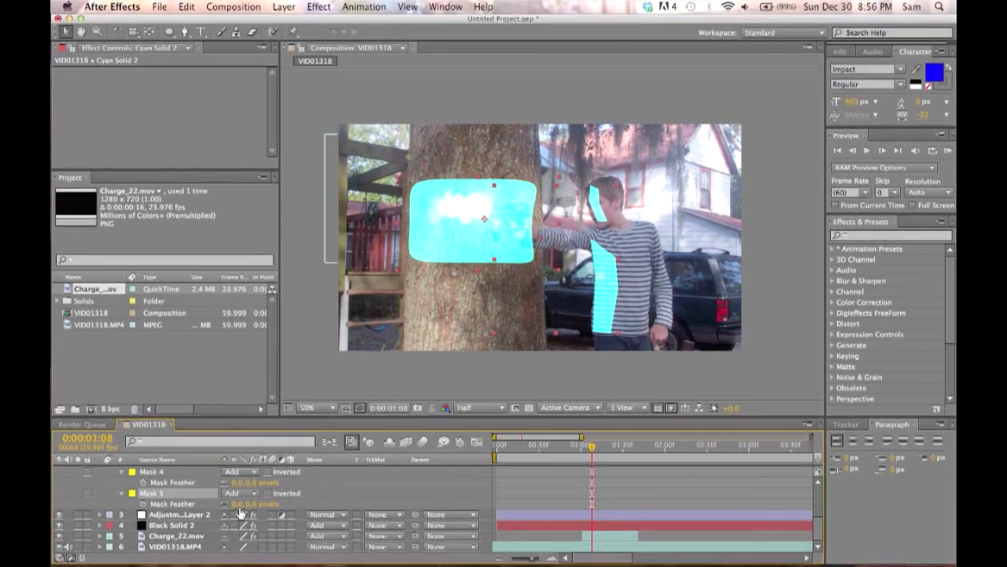
scroll(240, 513, down, 1)
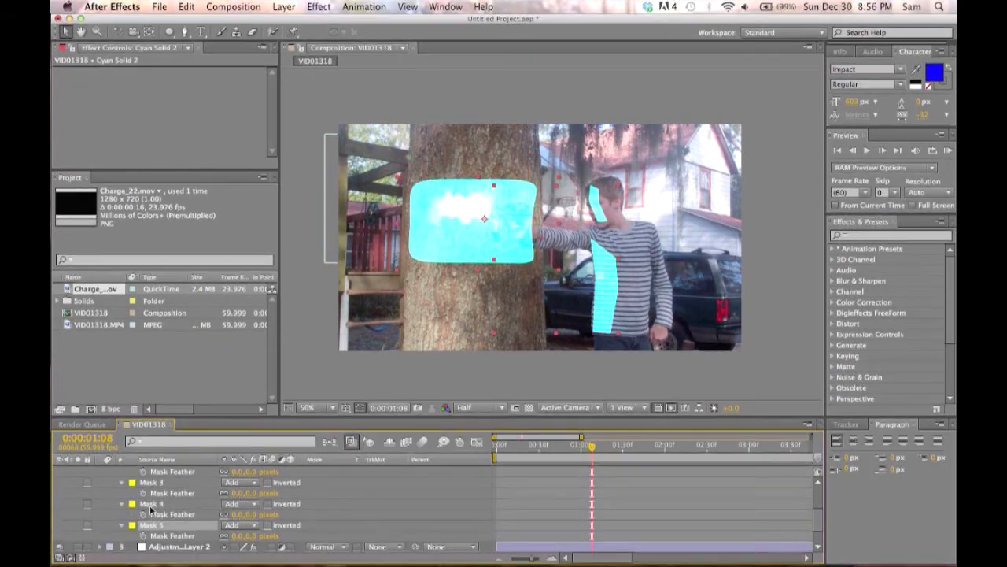
shift+click(154, 504)
shift+click(156, 482)
scroll(154, 486, up, 3)
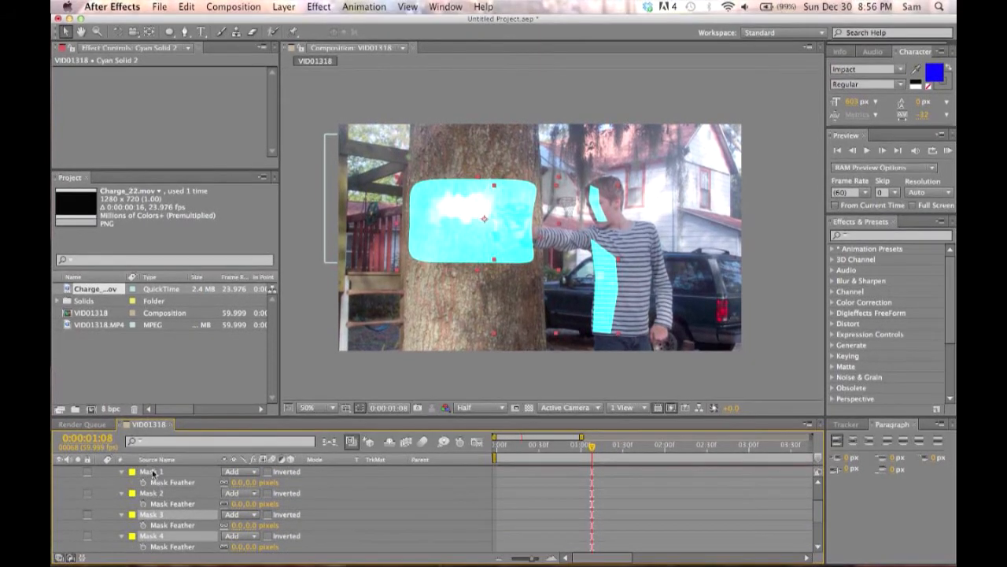
scroll(197, 490, down, 5)
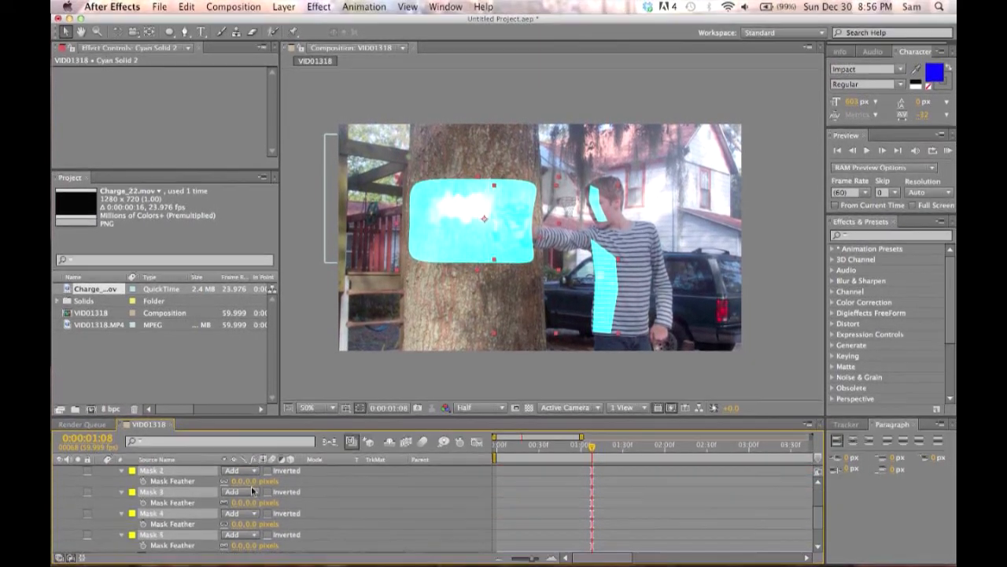
drag(246, 480, 291, 482)
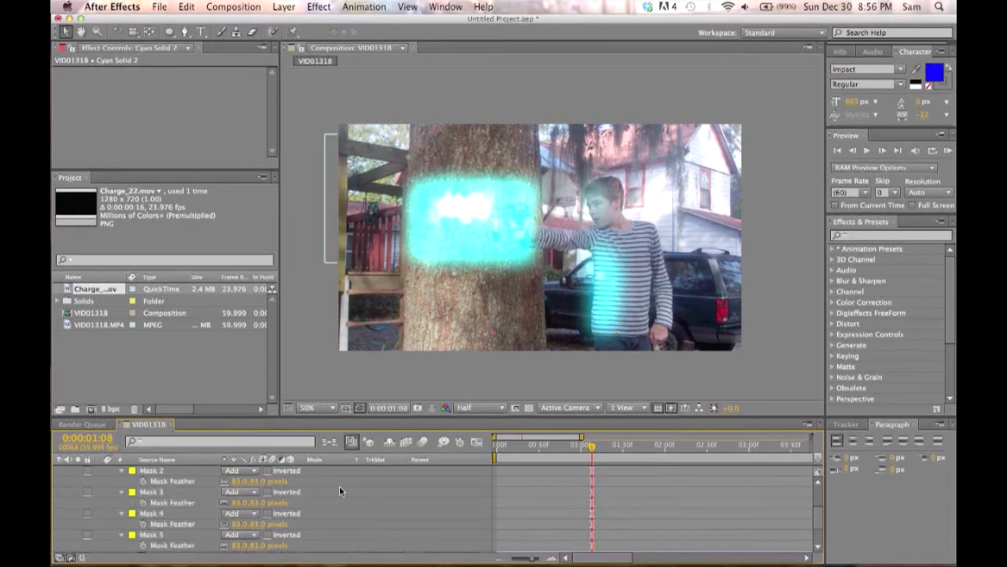
- Collapse the mask properties of Cyan Solid 1 and Cyan Solid 2 in the timeline
scroll(339, 486, up, 2)
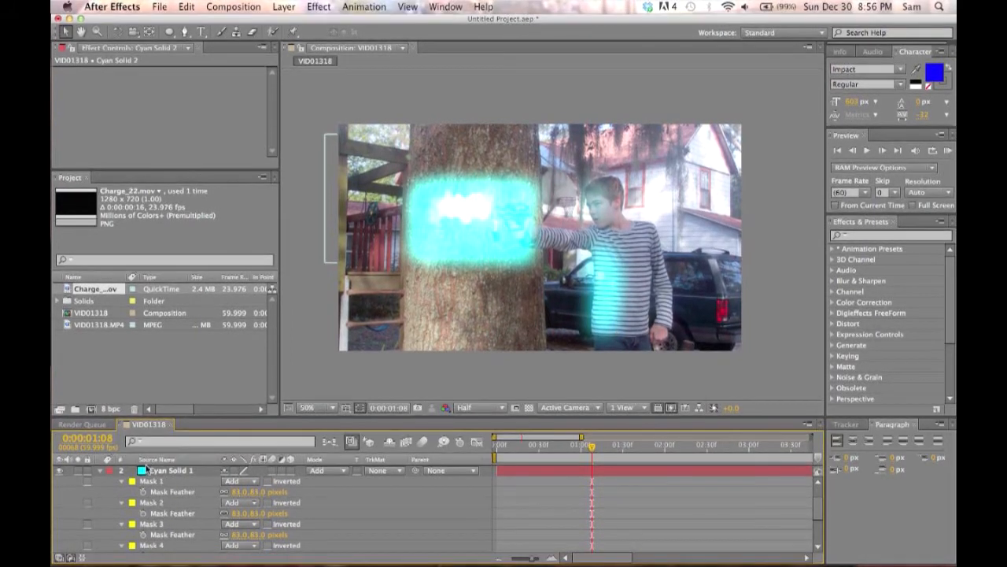
click(101, 471)
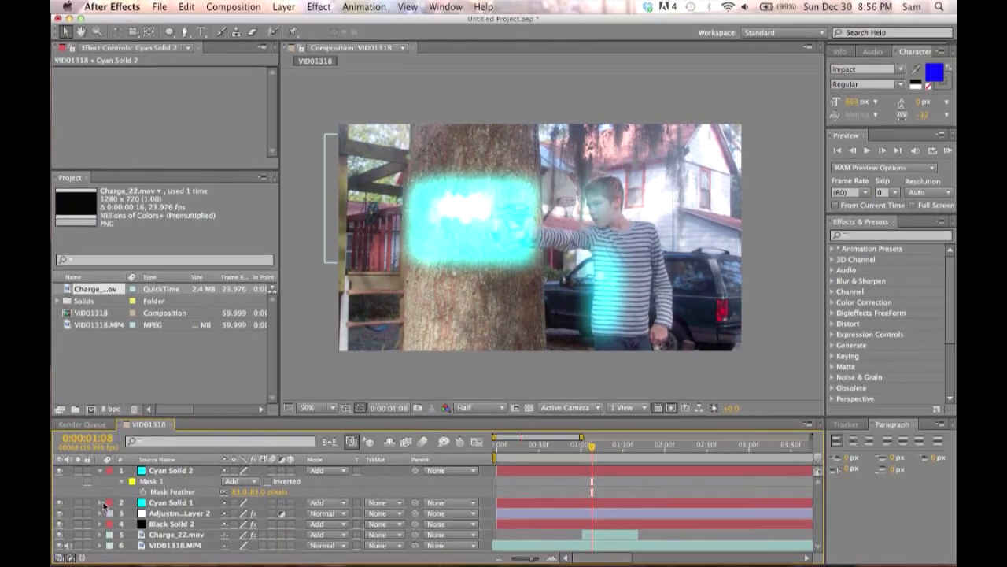
click(100, 502)
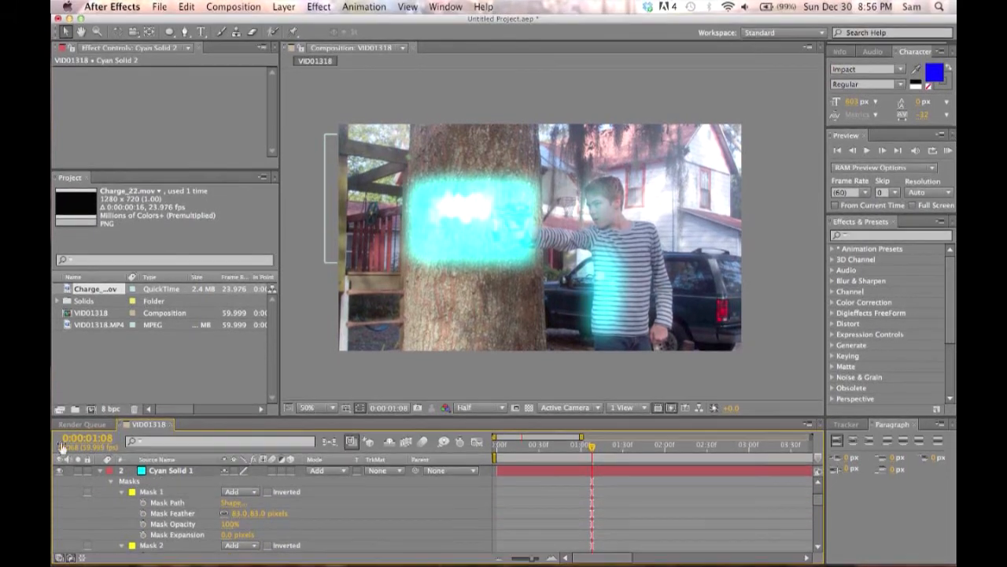
click(100, 471)
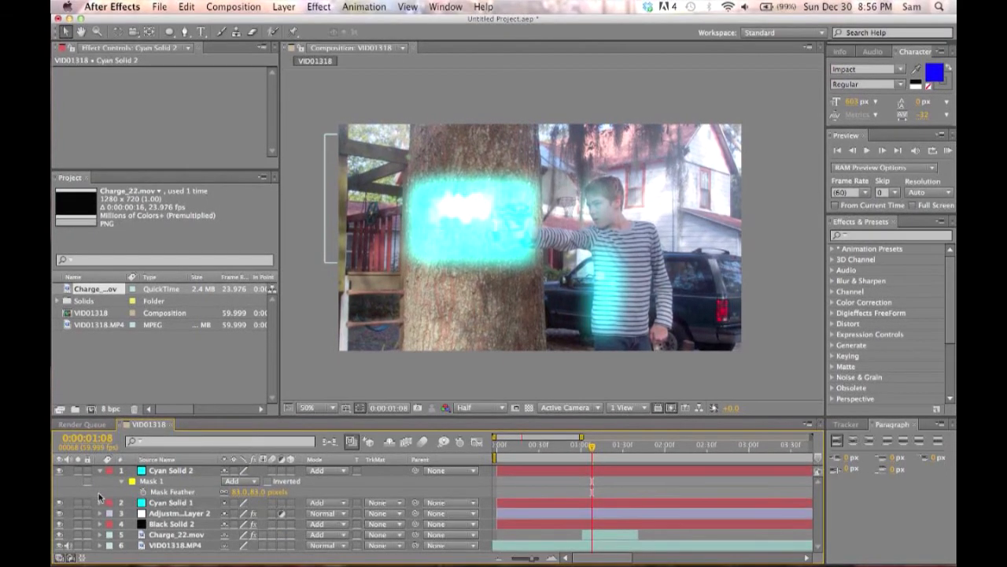
click(100, 471)
- Lower the opacity of Cyan Solid 2 to 18% and of Cyan Solid 1 to 47%
click(163, 471)
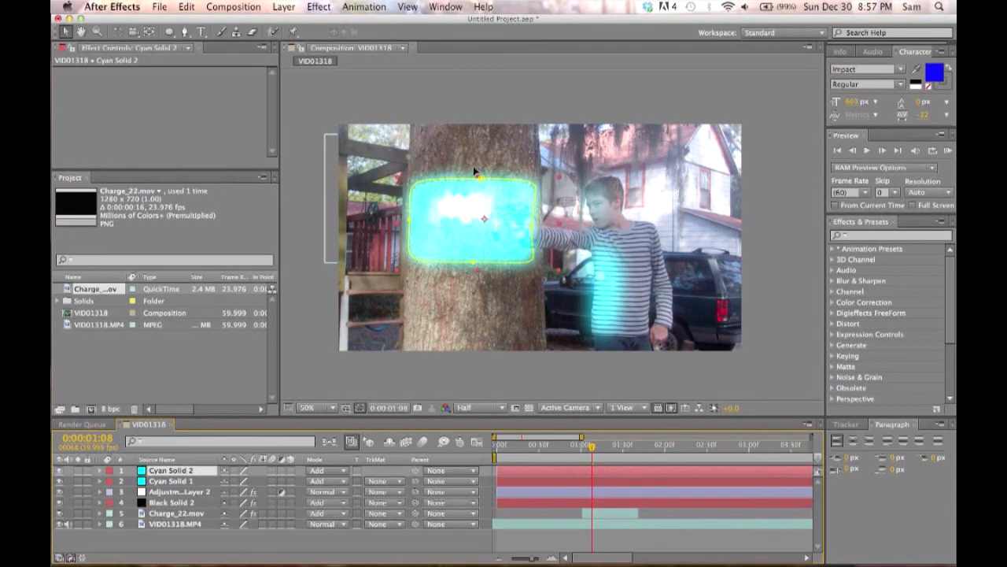
key(t)
drag(248, 482, 204, 513)
click(173, 491)
key(t)
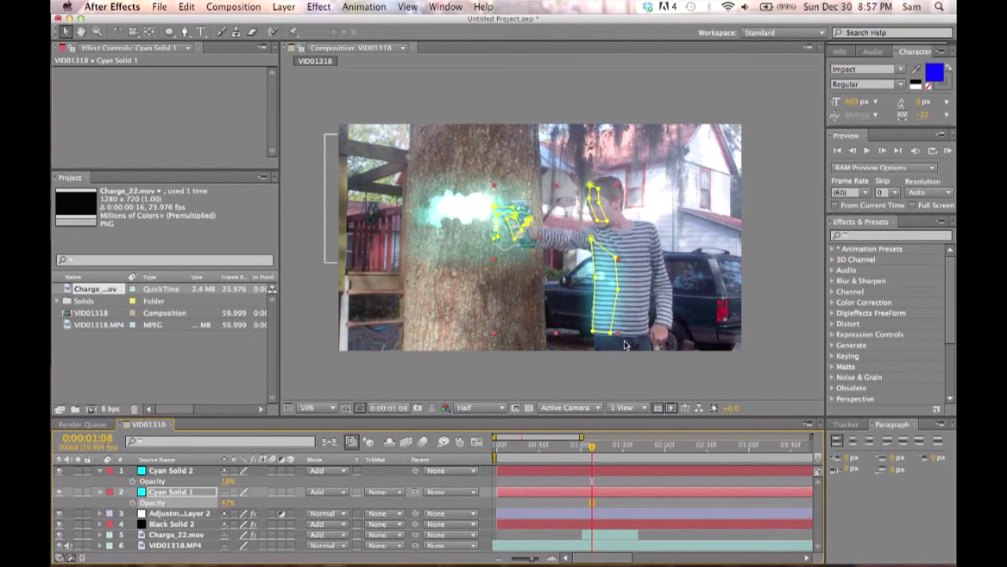
click(632, 342)
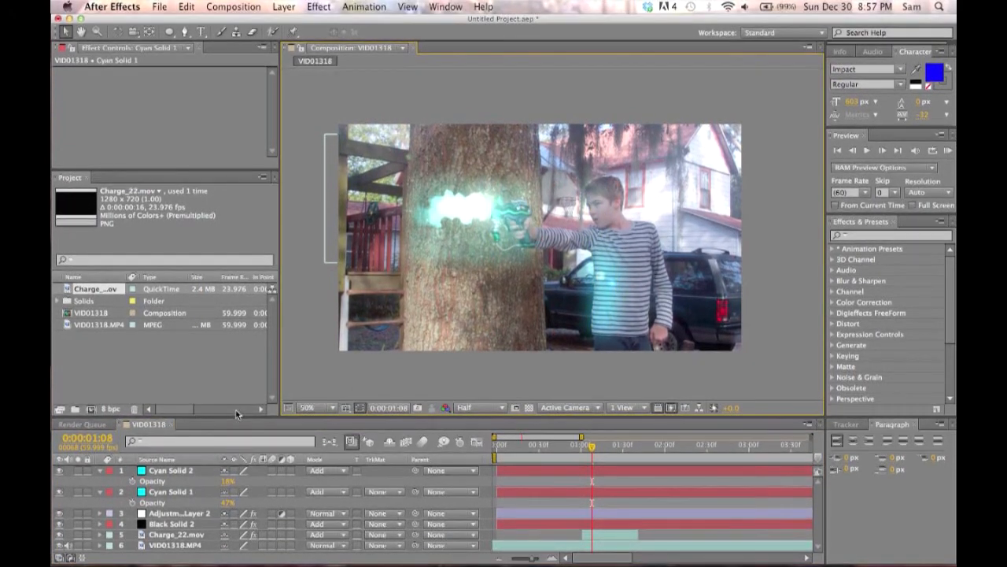
- Split both cyan solids at 0:00:01:06 and delete the parts before the flash
click(162, 471)
shift+click(159, 491)
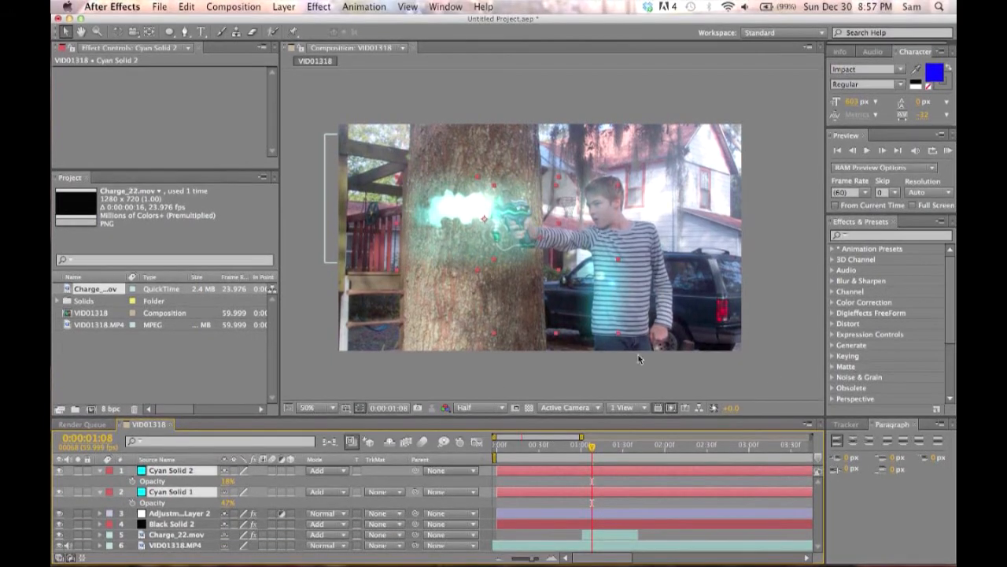
click(857, 149)
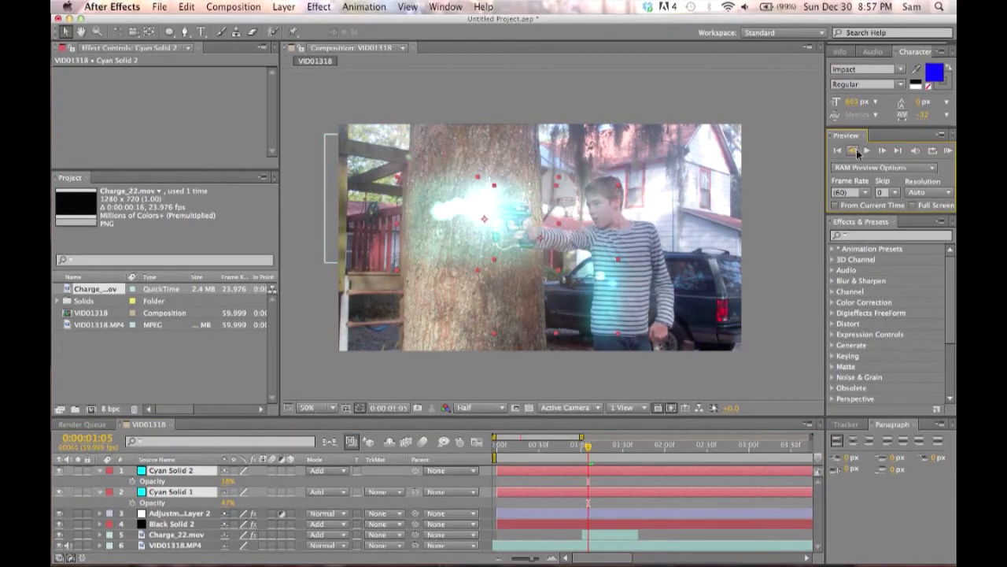
click(856, 150)
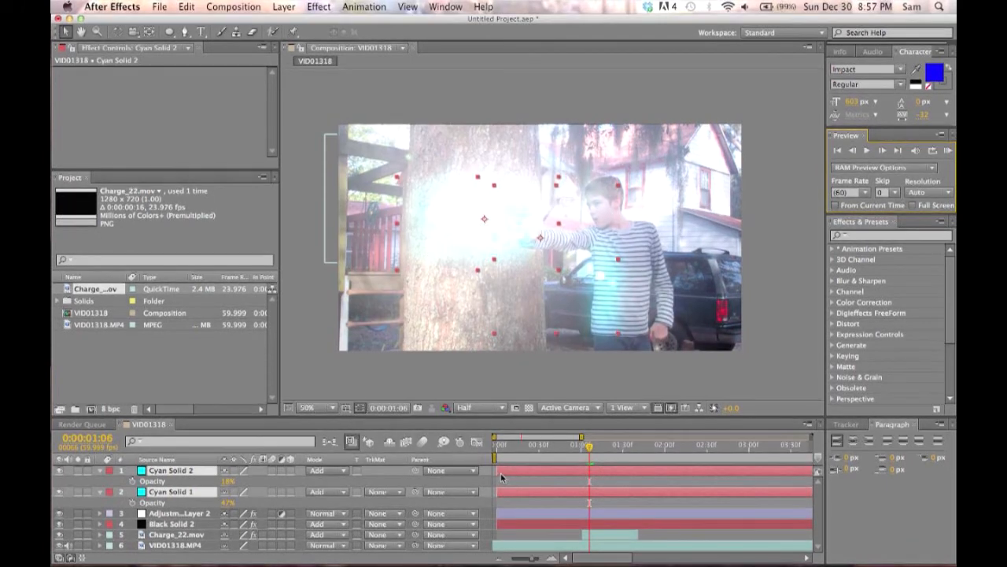
key(super+shift+d)
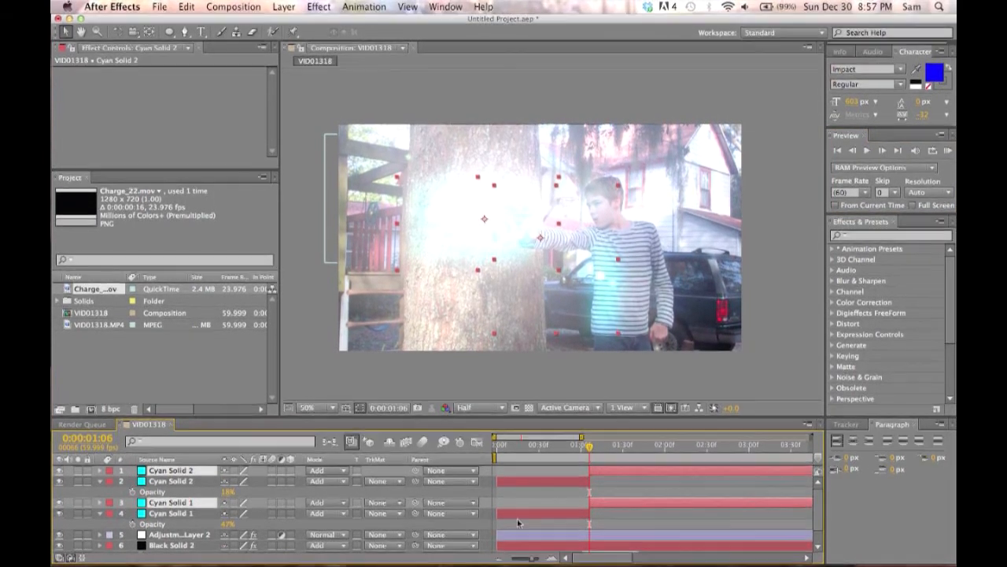
click(535, 482)
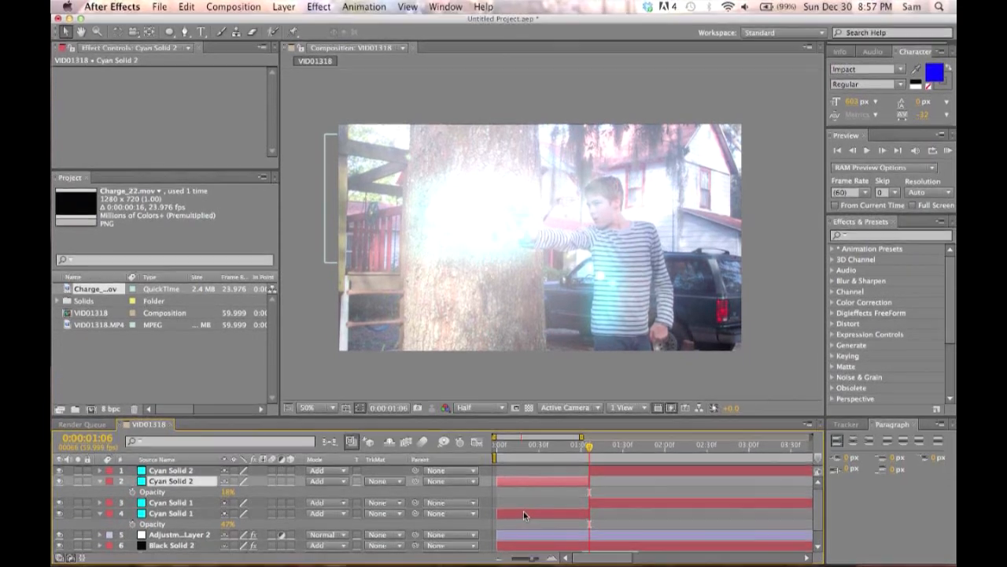
shift+click(523, 512)
key(Delete)
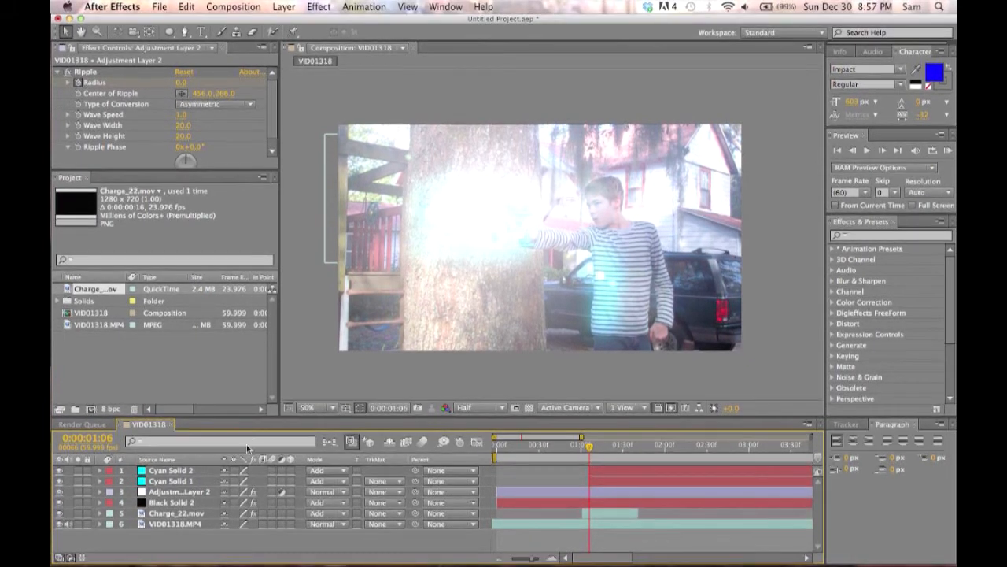
- Keyframe the opacity of both cyan solids from their current values at 0:00:01:06 down to 0% at 0:00:01:09
click(167, 470)
shift+click(164, 481)
key(t)
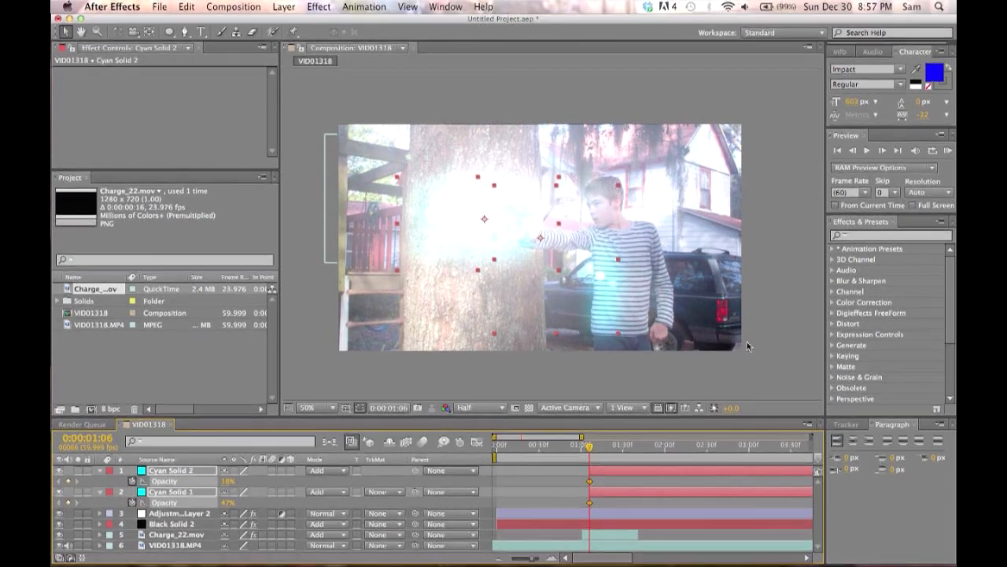
click(881, 150)
click(881, 149)
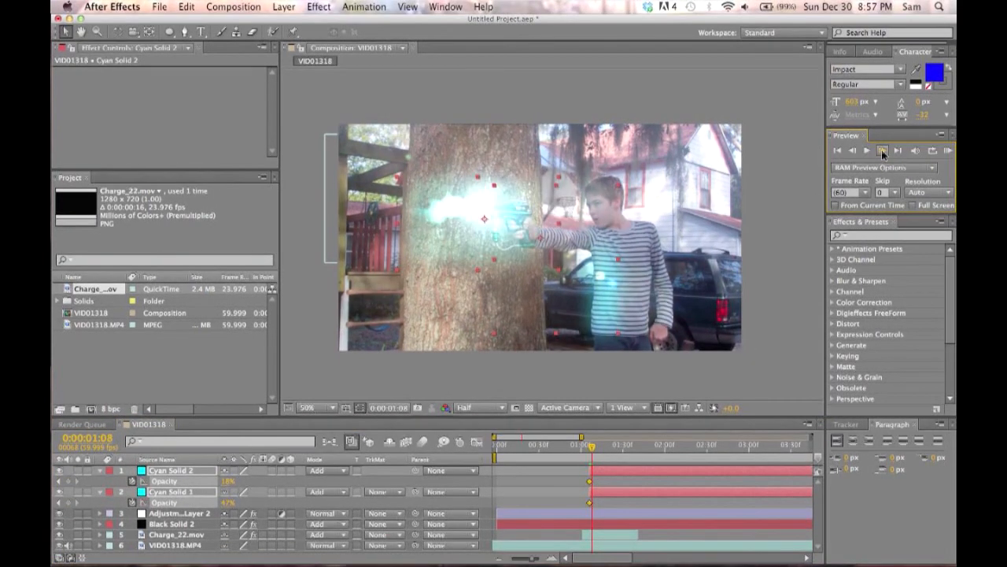
click(881, 149)
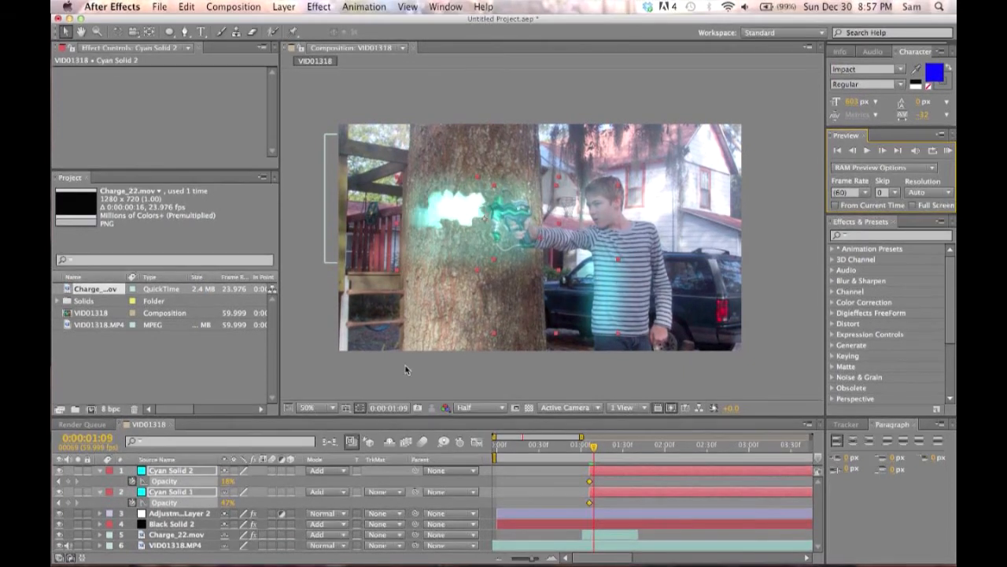
drag(229, 482, 177, 503)
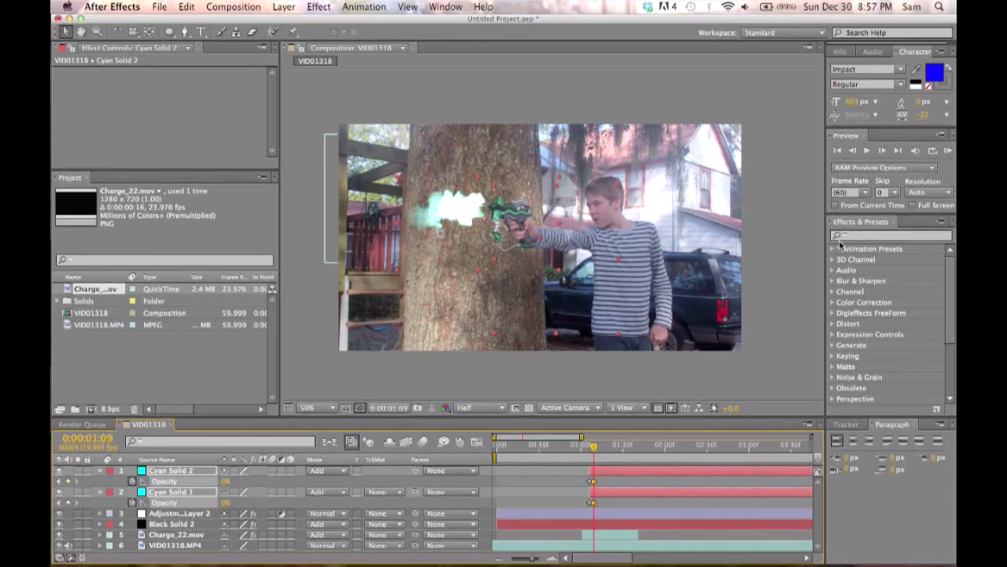
click(811, 177)
- Play the composition from 0:00:01:03 to check how the cyan light fades with the blast
click(850, 149)
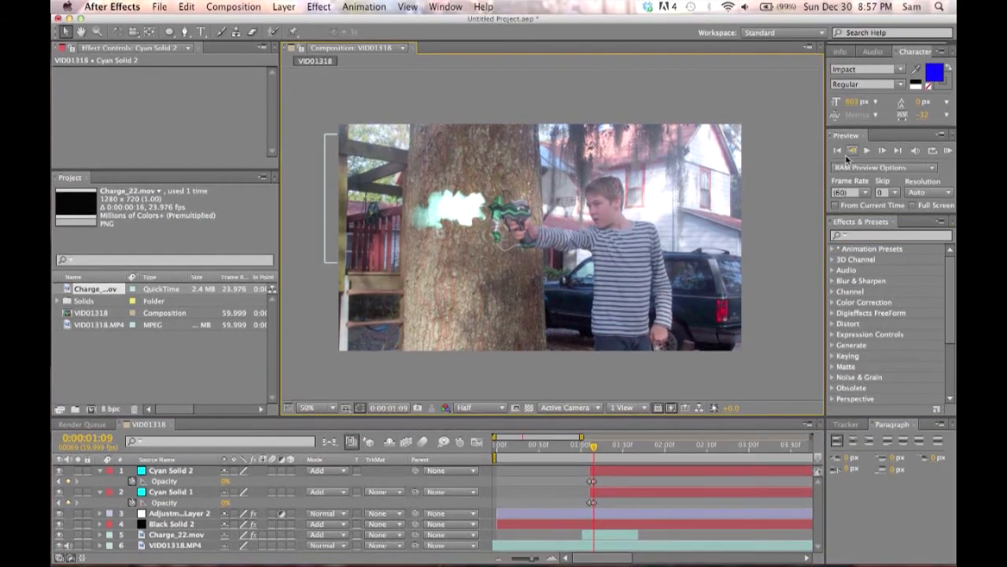
click(851, 150)
click(851, 150)
click(851, 150)
click(851, 149)
click(851, 150)
click(862, 149)
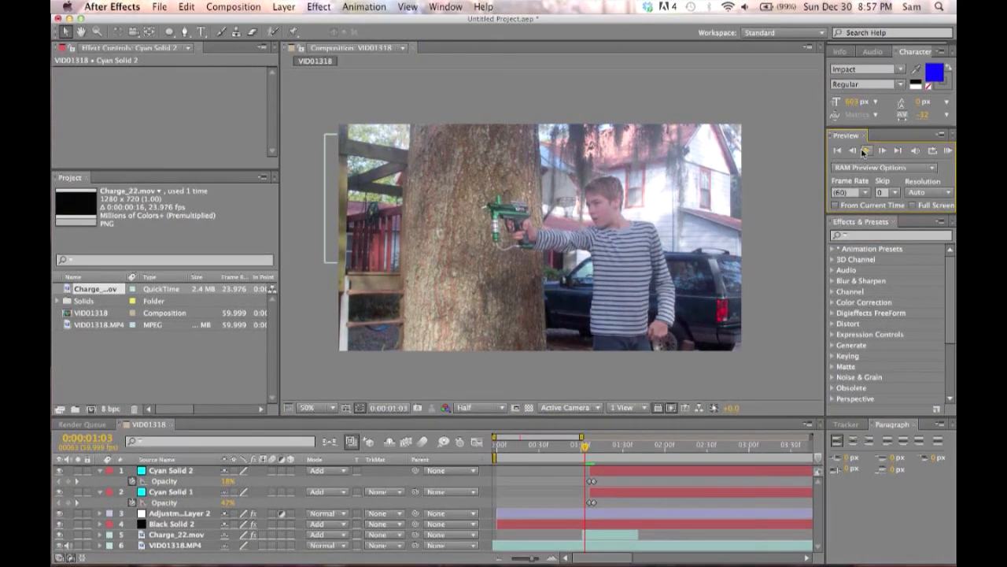
click(865, 150)
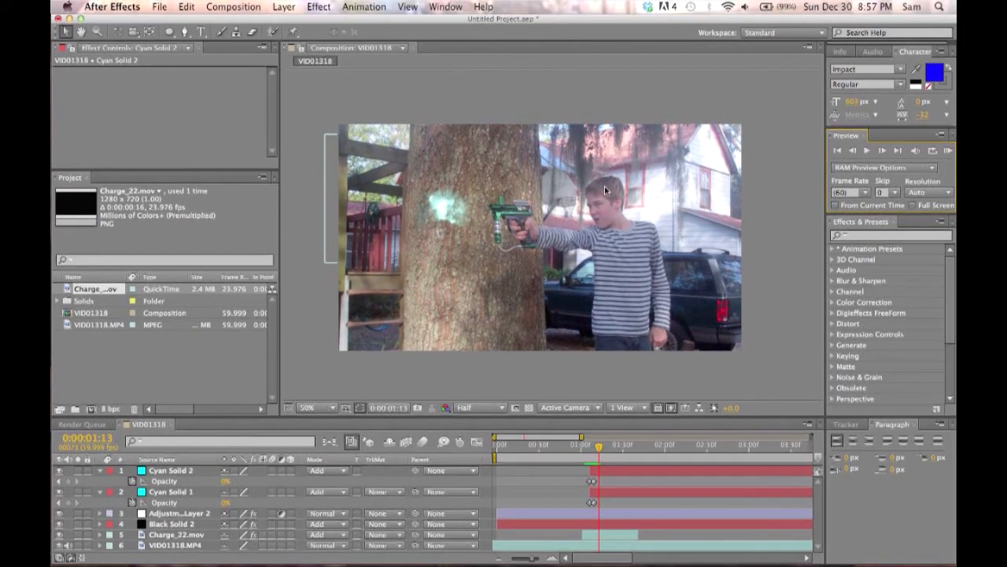
- Replay the muzzle blast from 0:00:01:04 to review the timing of the flash and cyan light
click(851, 150)
click(851, 149)
click(851, 149)
click(851, 150)
click(851, 149)
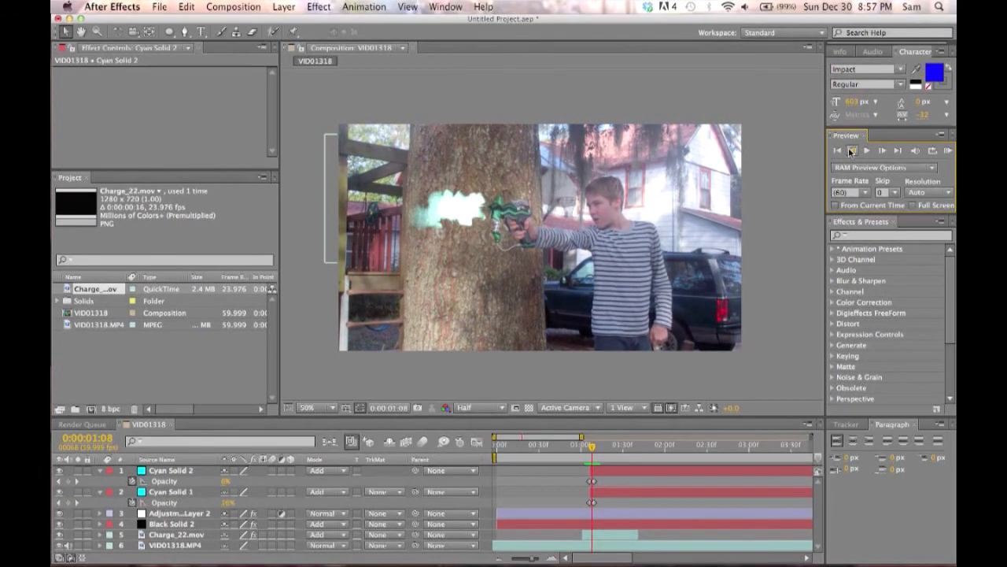
click(851, 149)
click(851, 150)
click(850, 149)
click(851, 150)
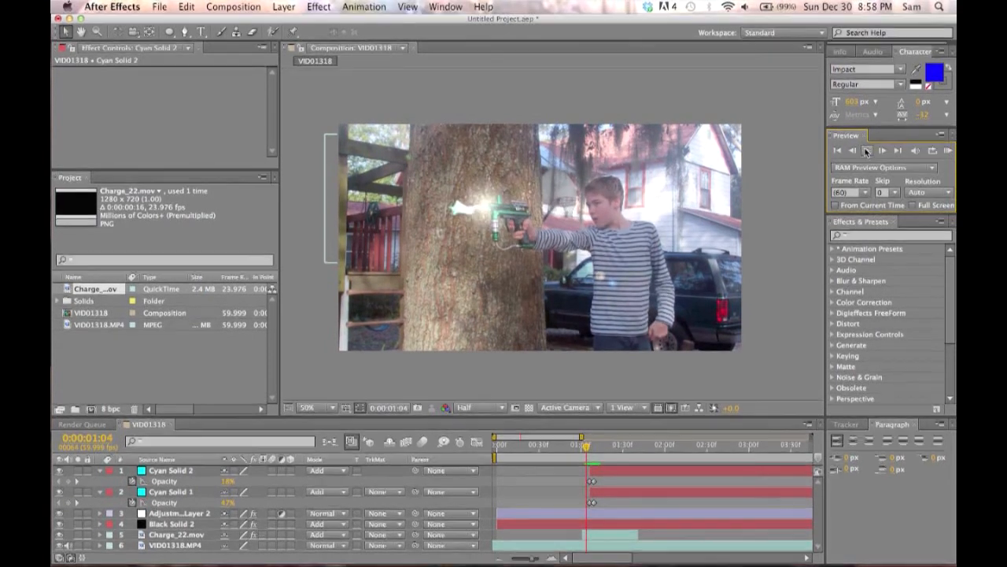
click(867, 151)
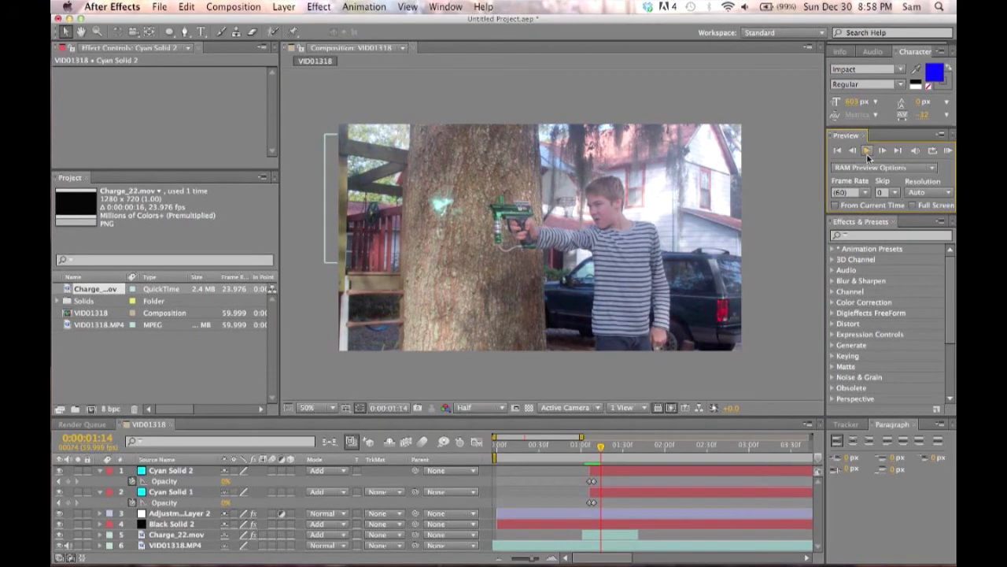
click(868, 154)
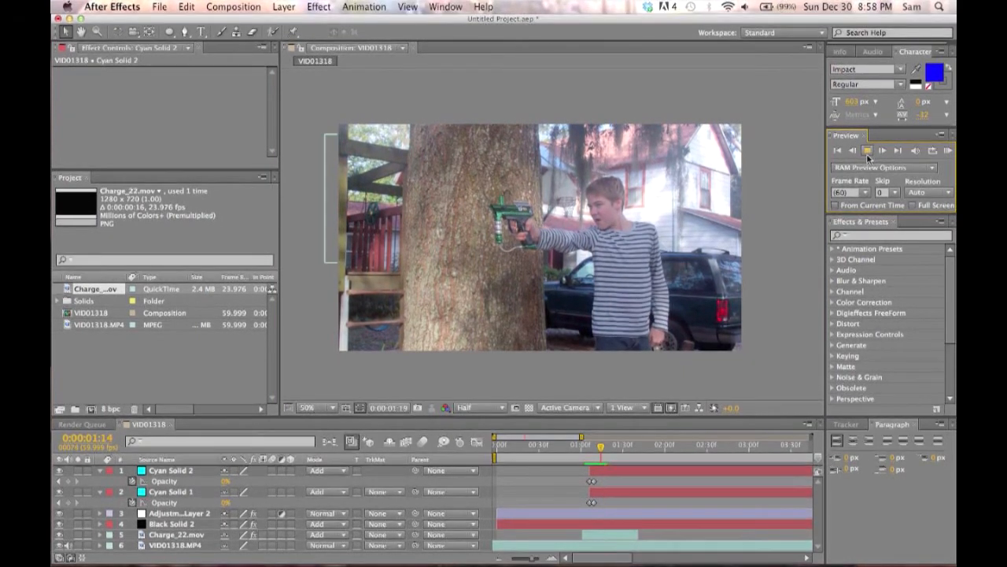
- Return to 0:00:01:06 to examine the flash frame with the cyan light on the boy
drag(605, 449, 590, 453)
mouse_move(471, 551)
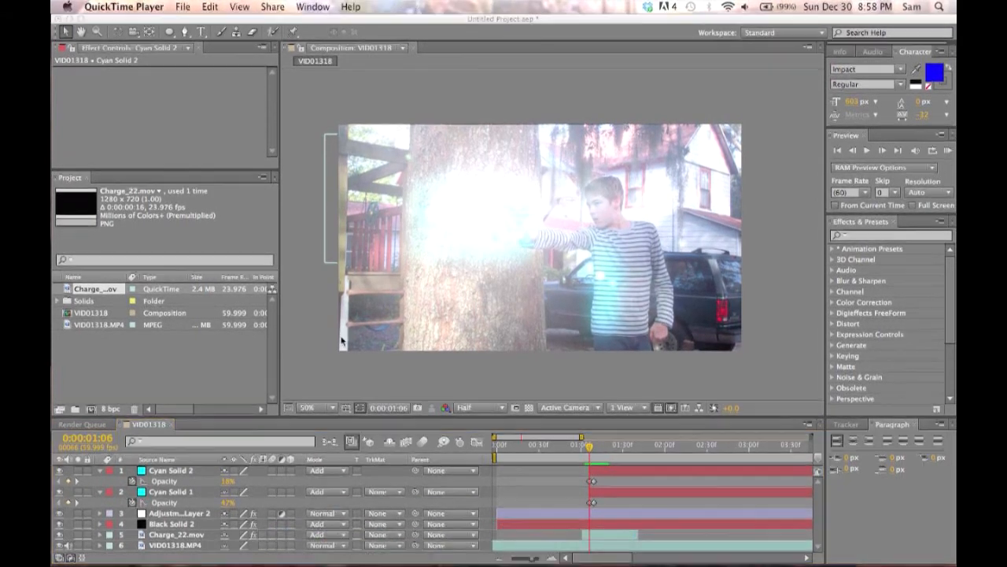
click(384, 197)
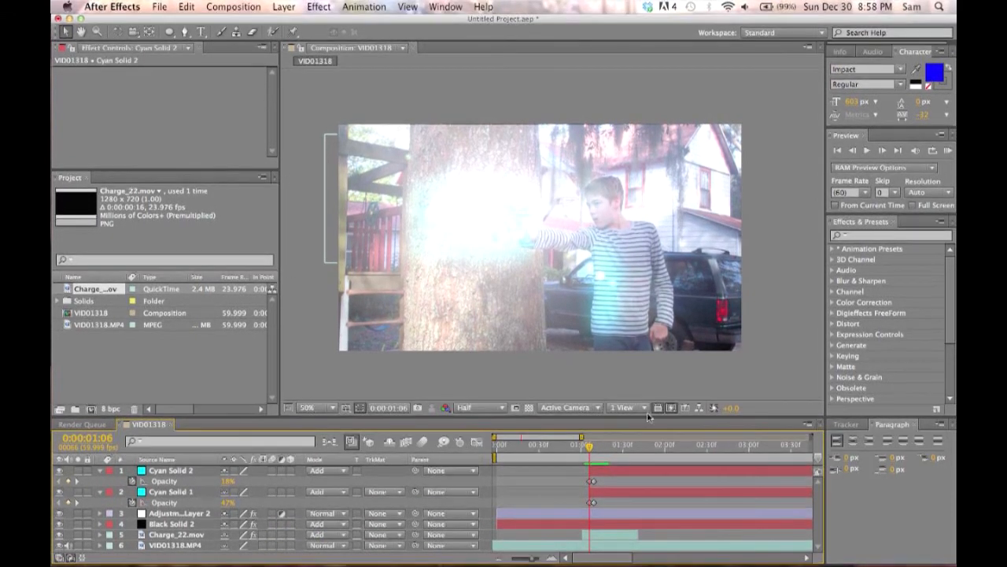
- Go to 0:00:01:10 and apply the Glow effect to the Charge_22.mov layer
mouse_move(590, 447)
mouse_down()
mouse_move(586, 454)
mouse_move(616, 454)
mouse_move(592, 450)
mouse_up()
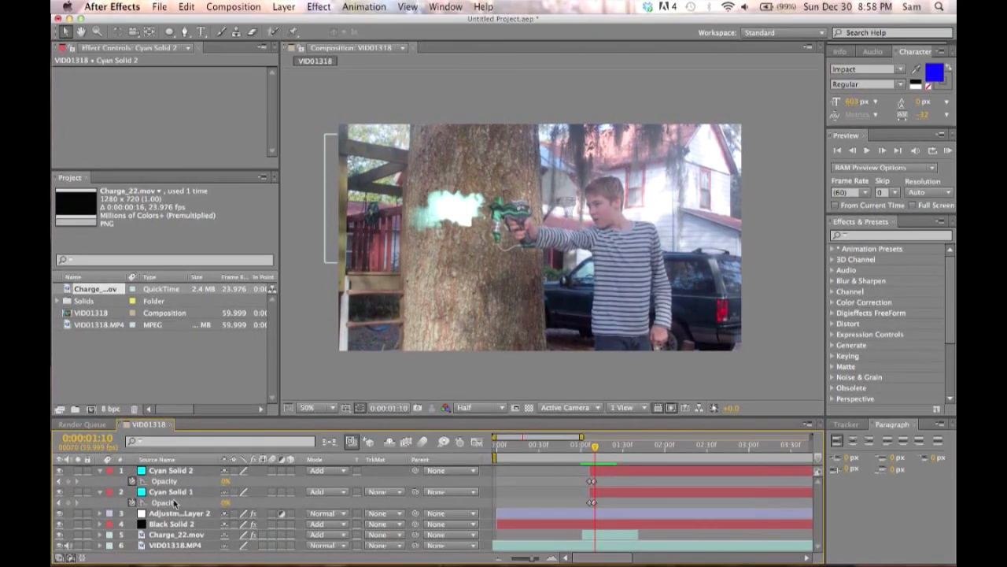
click(165, 534)
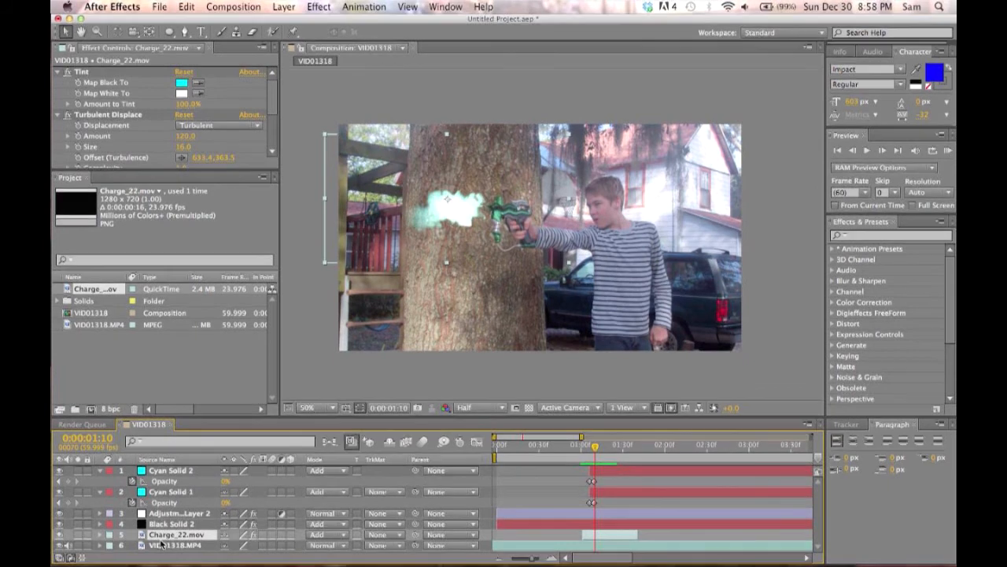
click(319, 6)
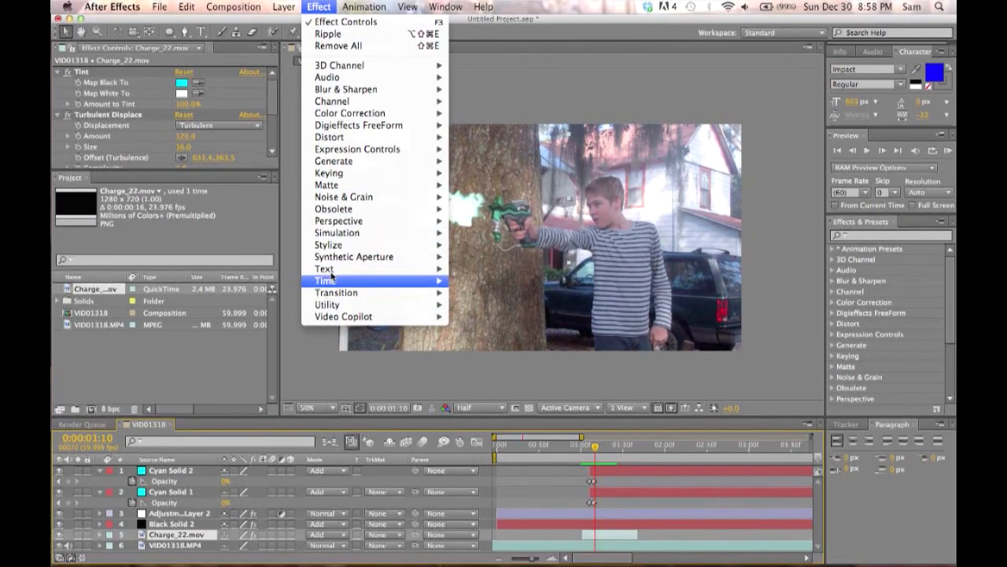
mouse_move(337, 245)
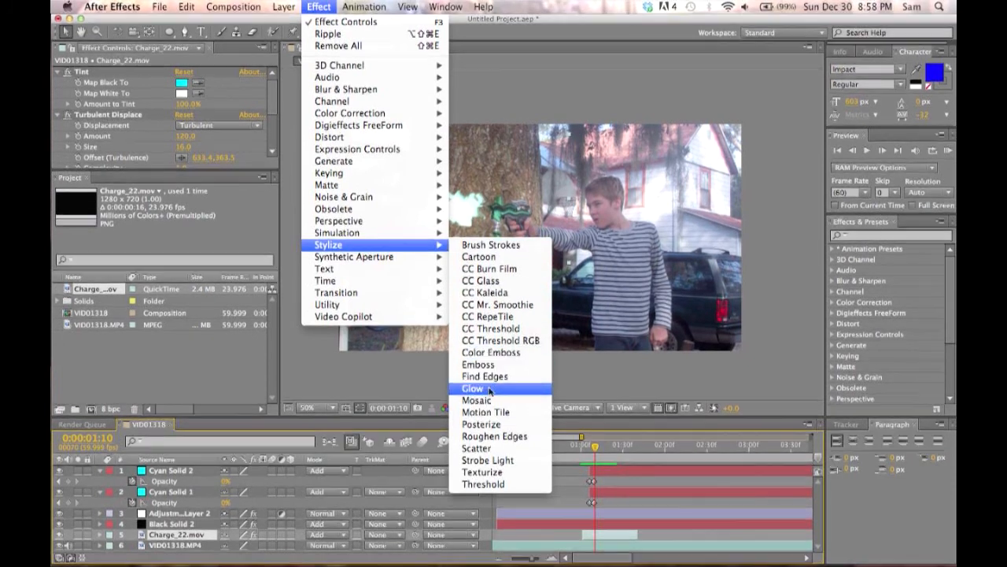
click(474, 388)
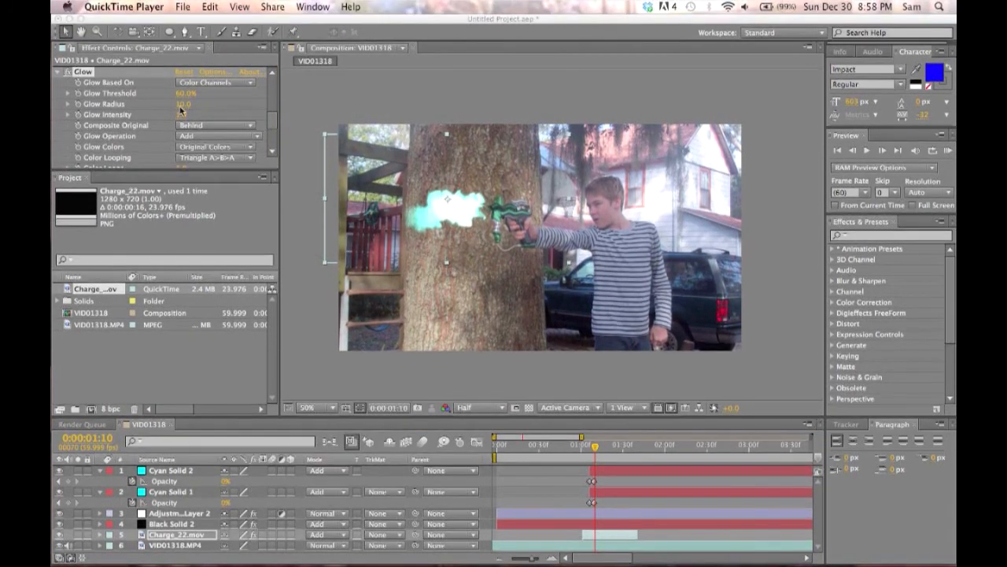
- Set the blast's Glow Radius to 212 and Glow Intensity to 1.2, and check the flash at 0:00:01:06
click(181, 106)
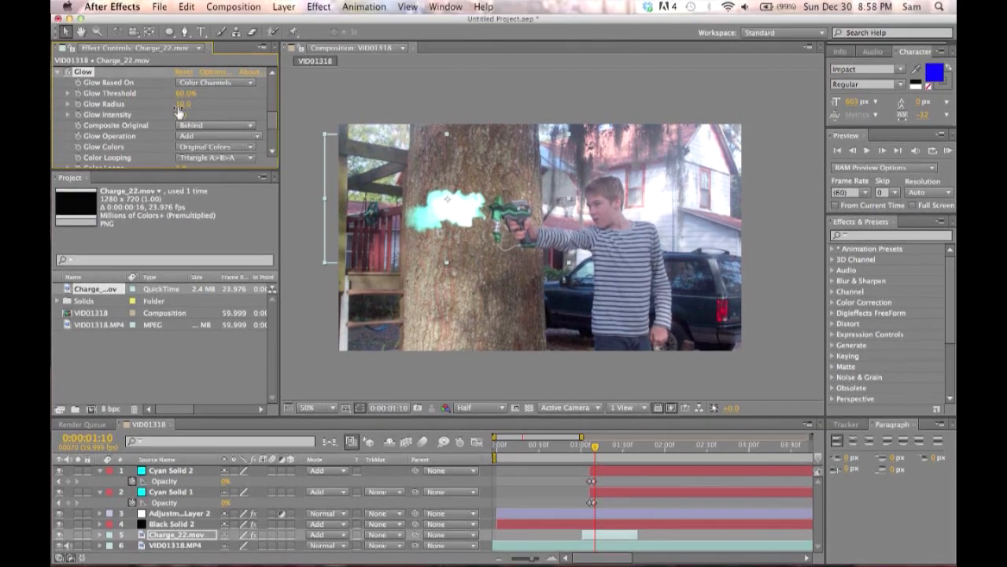
drag(182, 103, 246, 90)
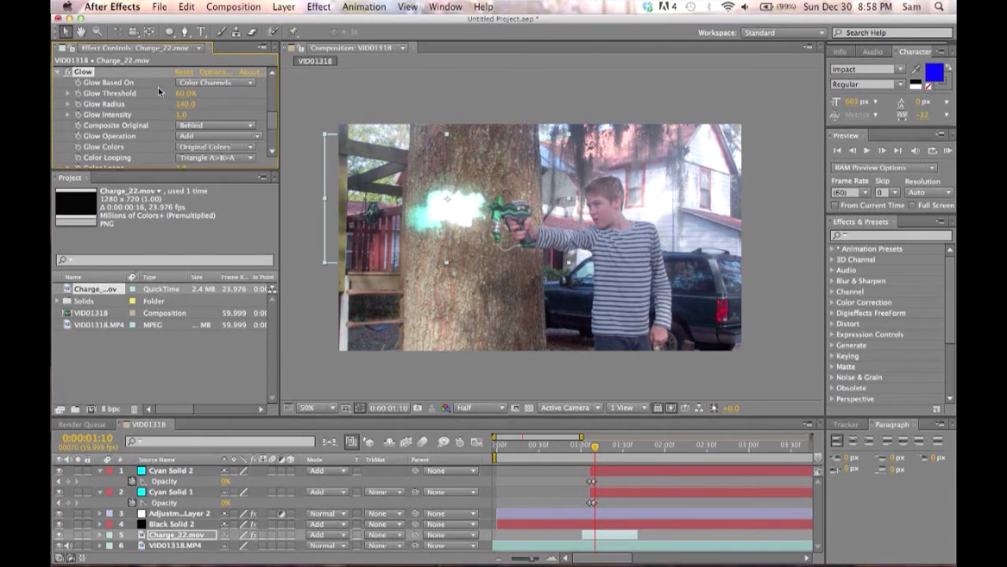
drag(186, 103, 270, 110)
click(302, 121)
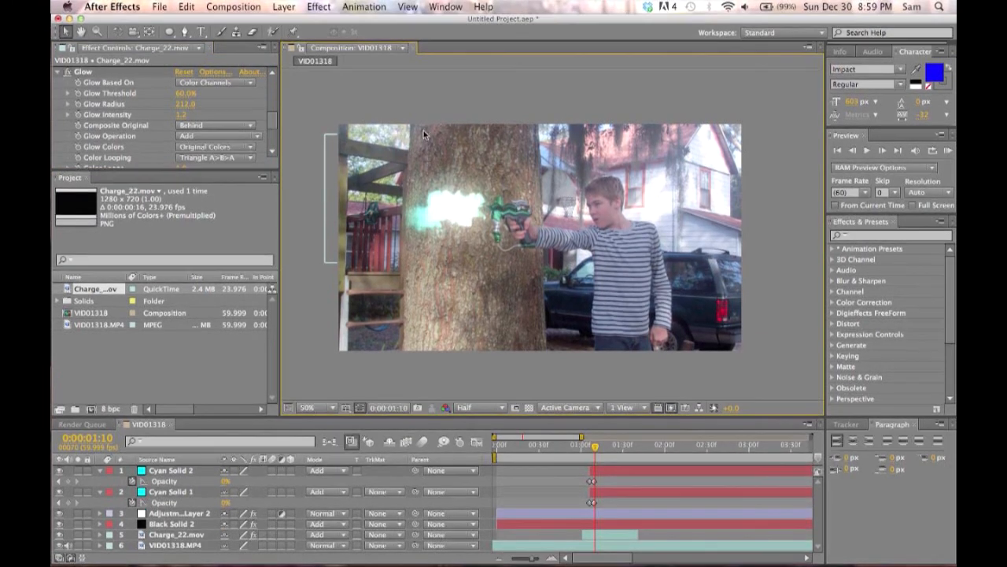
drag(595, 445, 588, 448)
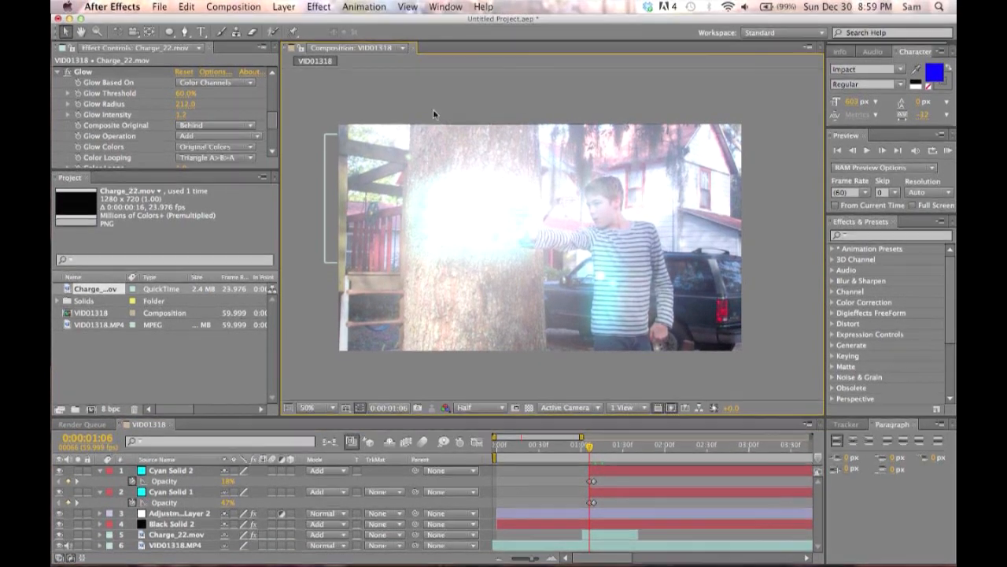
- Switch to Chrome, look through the uploaded videos on the YouTube channel page, and return to After Effects
mouse_move(535, 561)
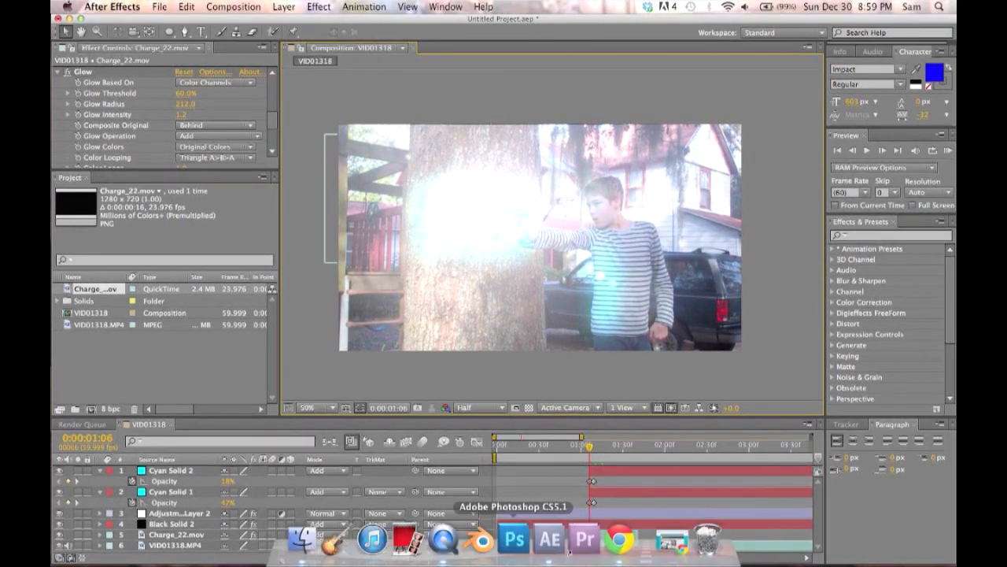
click(673, 540)
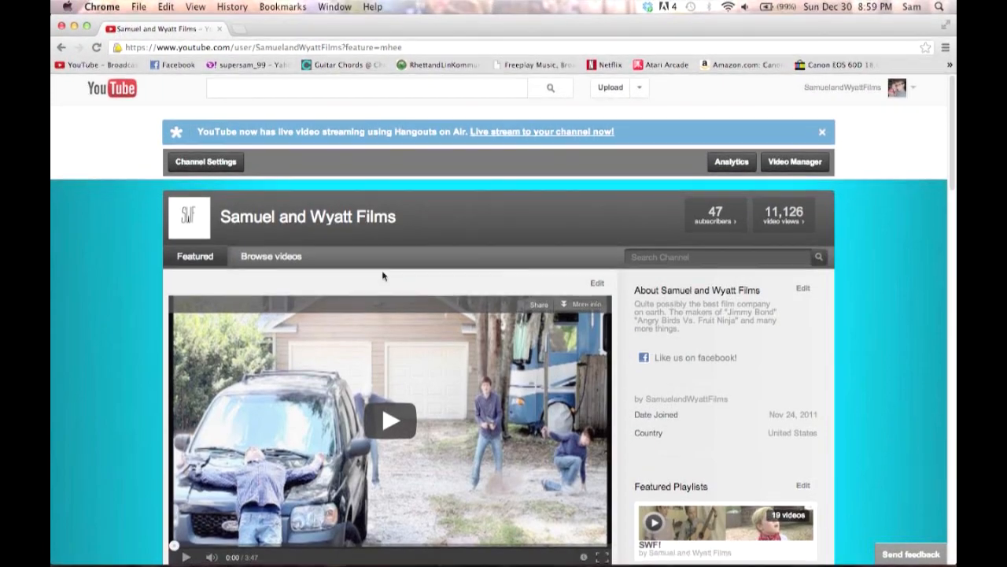
scroll(383, 275, down, 2)
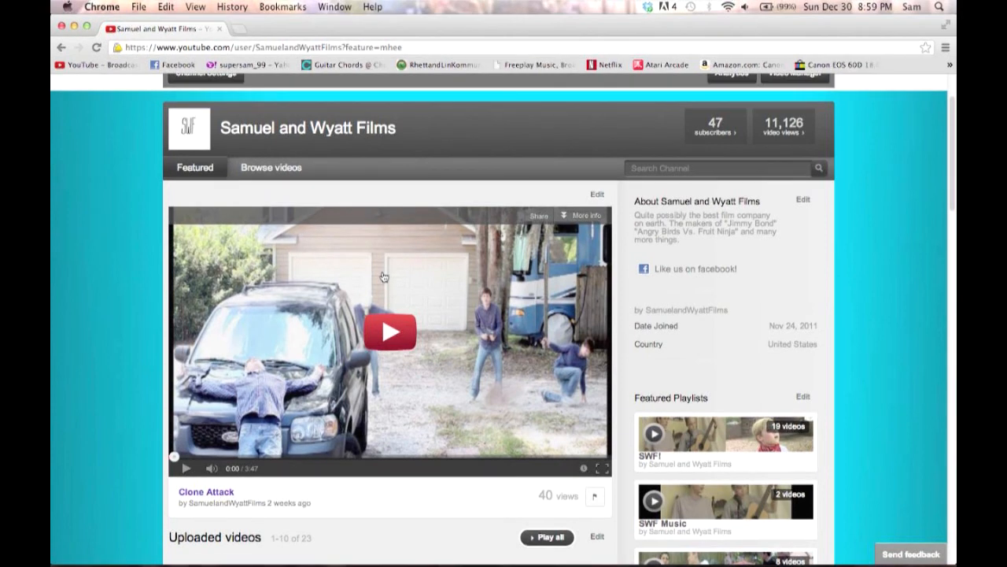
scroll(383, 276, down, 10)
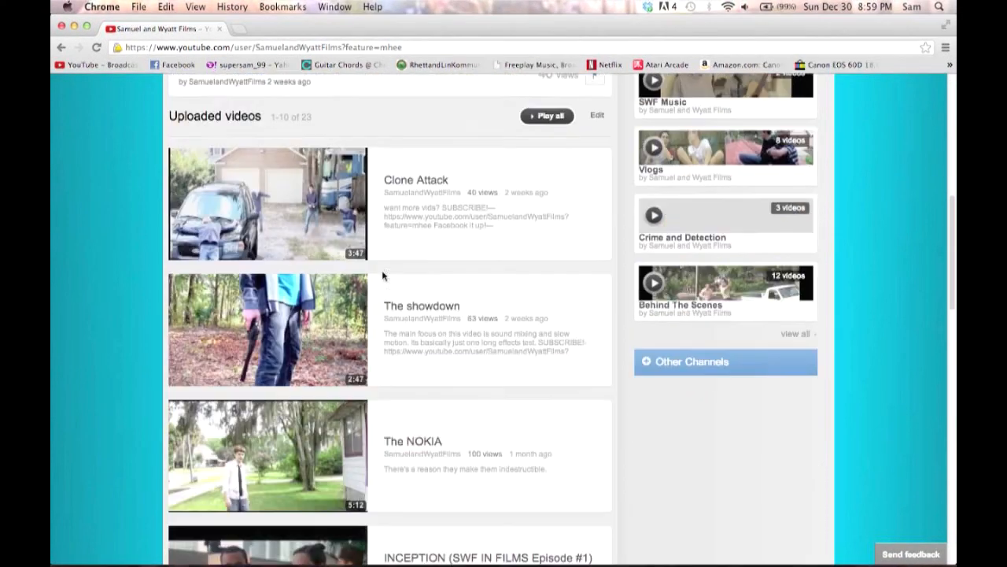
scroll(383, 275, up, 12)
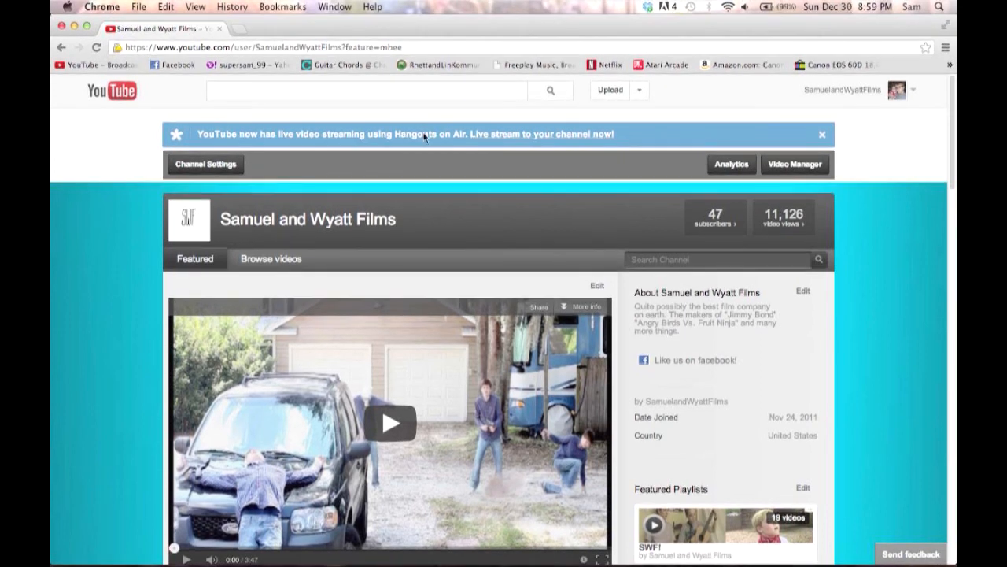
mouse_move(497, 556)
click(568, 555)
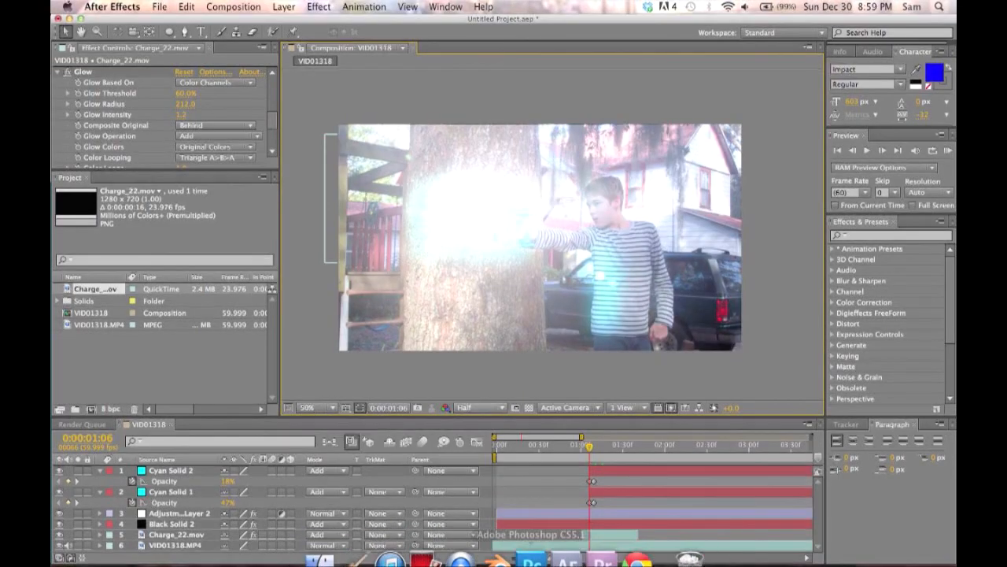